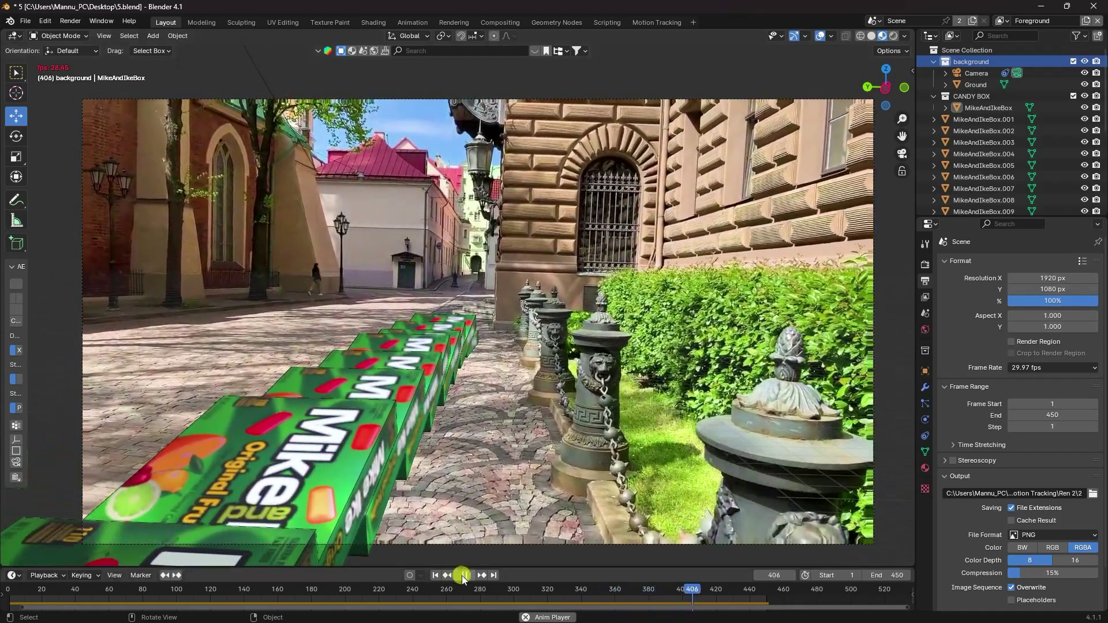
- Pause the candy-box domino animation playback at frame 414
left_click(463, 575)
- Start a new General scene without saving and delete the default cube, camera and light
left_click(25, 21)
mouse_move(46, 39)
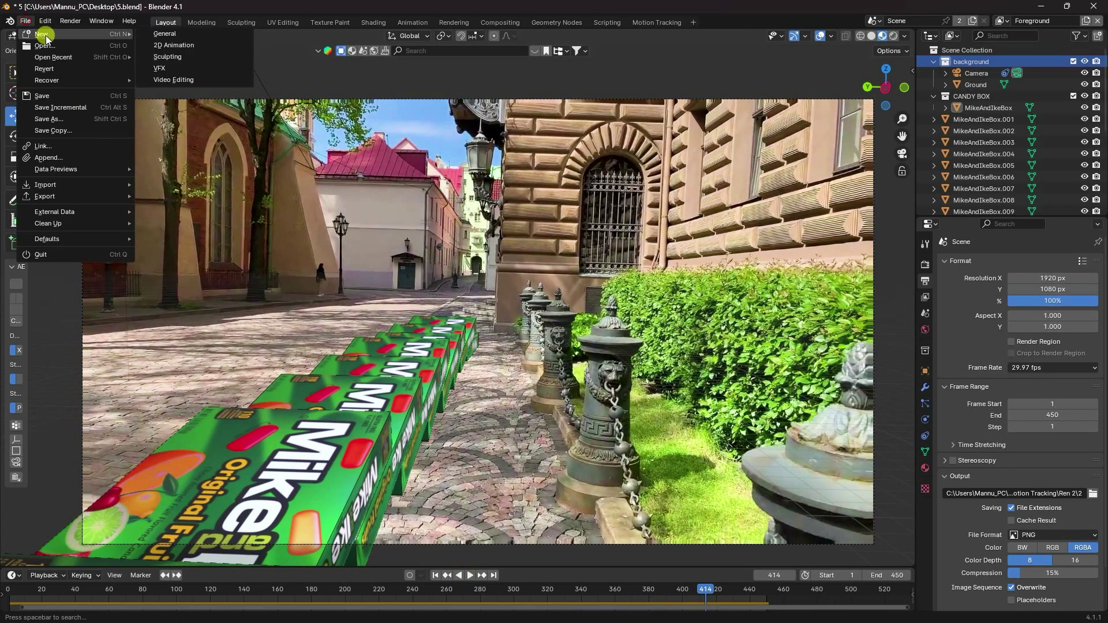
left_click(181, 33)
left_click(590, 338)
left_click_drag(179, 189, 624, 416)
key("Delete")
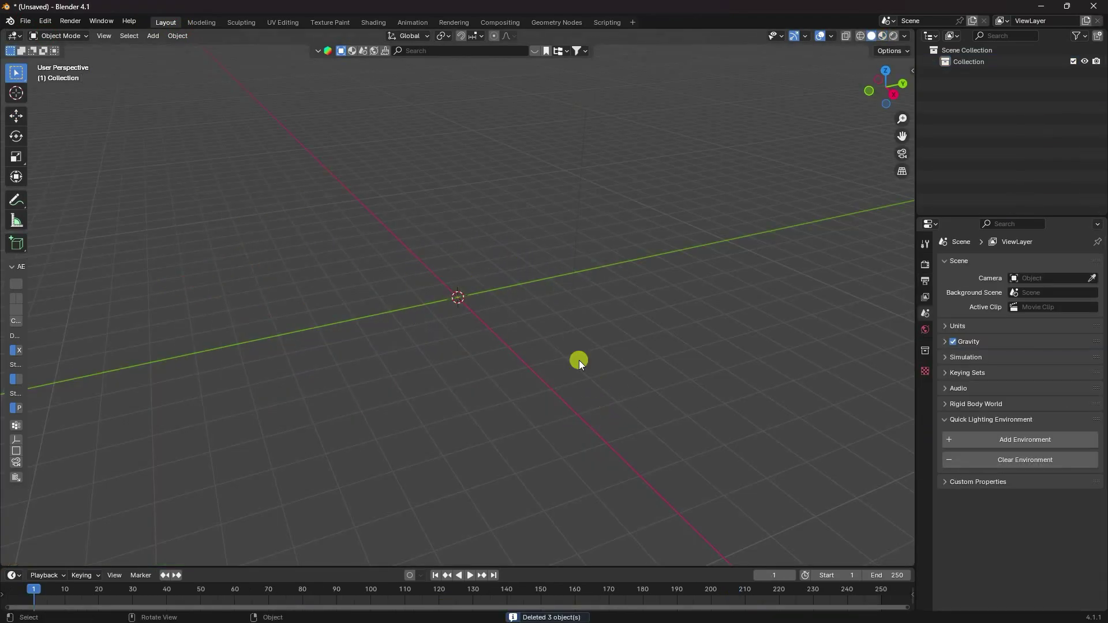
- Add the VFX Motion Tracking workspace and join the dopesheet into the 3D viewport
left_click(630, 22)
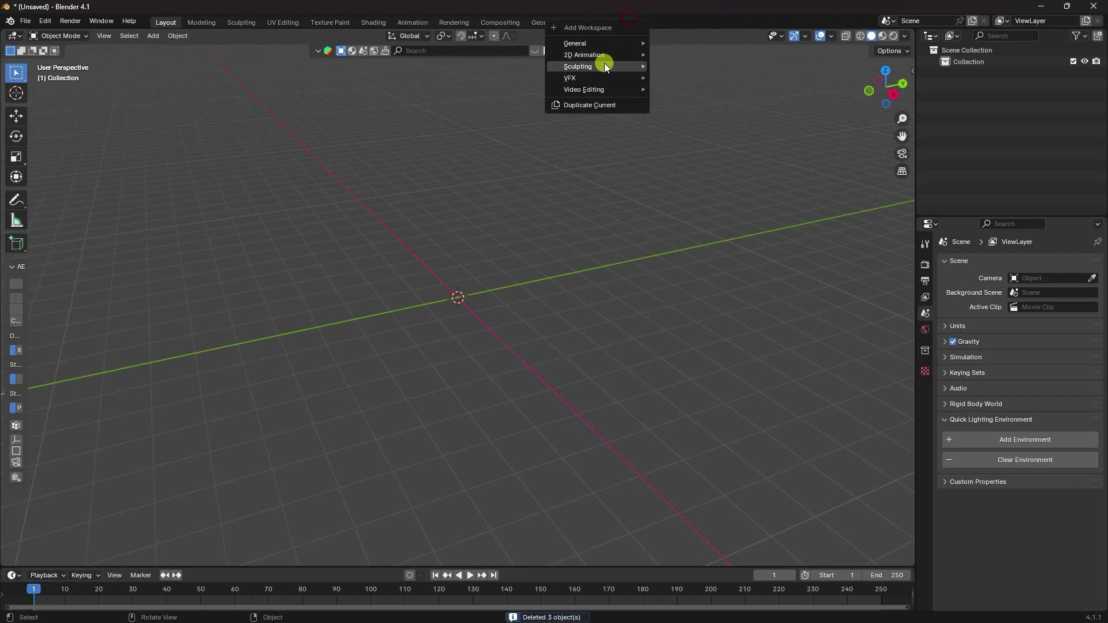
mouse_move(575, 76)
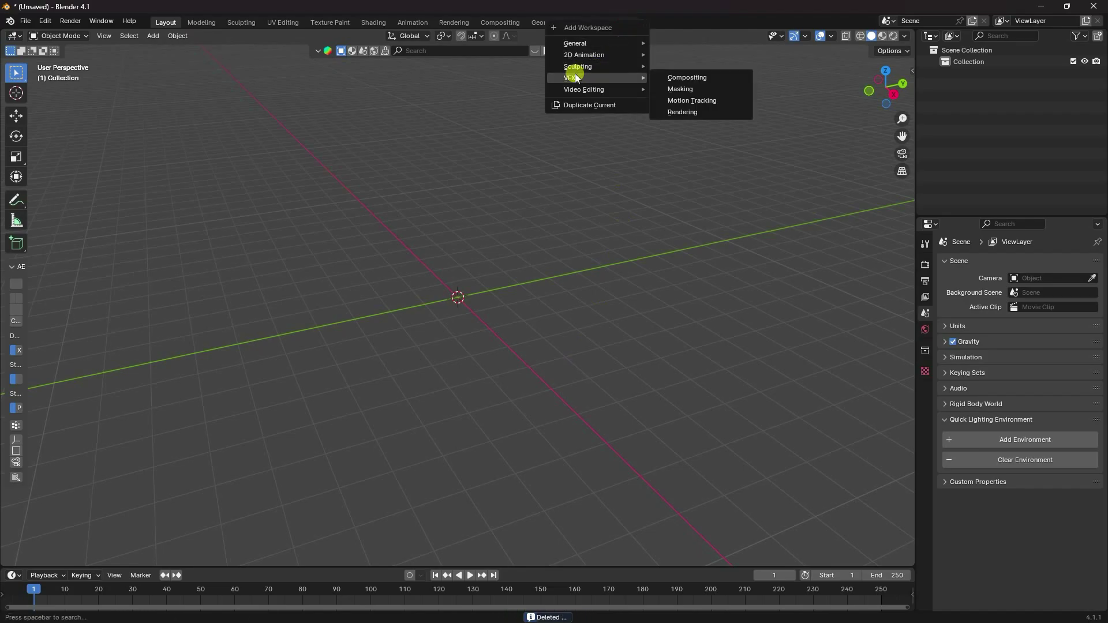
left_click(697, 100)
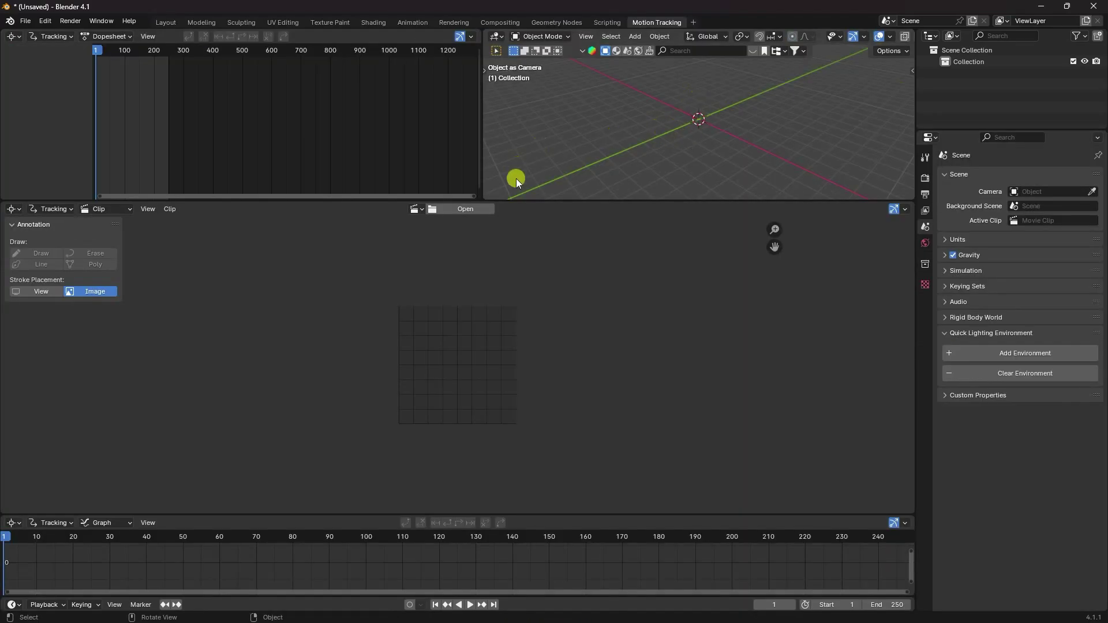
right_click(482, 155)
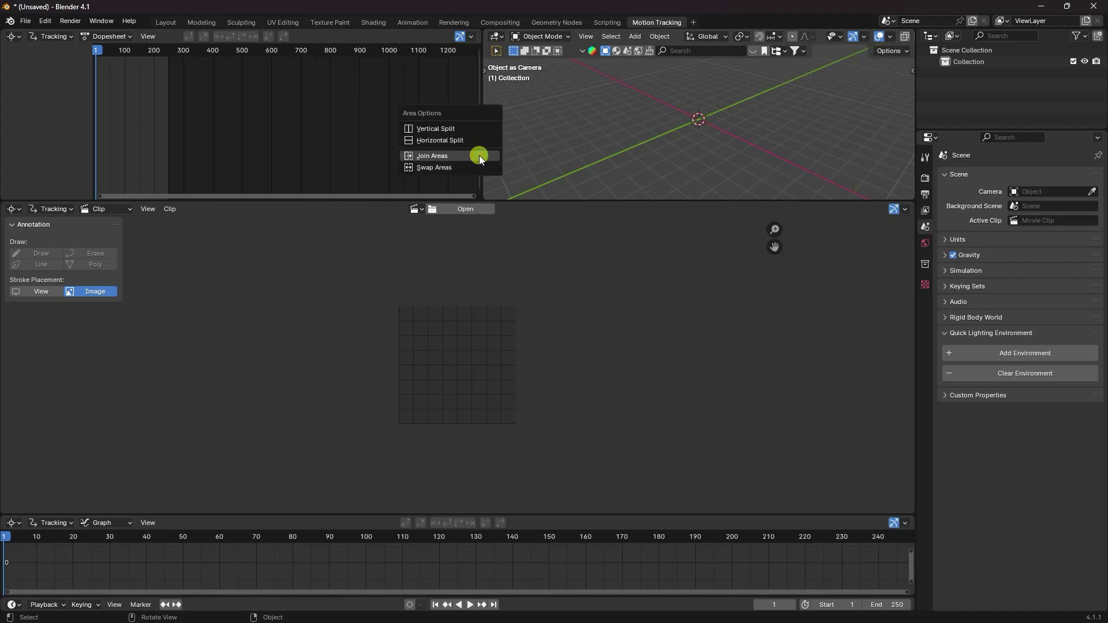
left_click(446, 154)
left_click(393, 159)
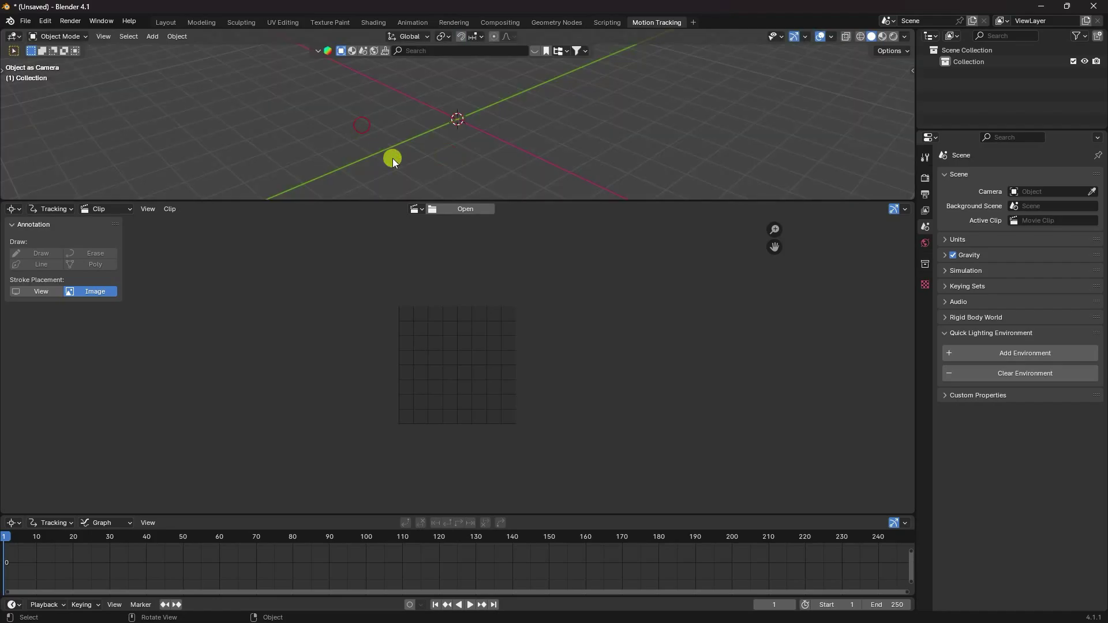
left_click_drag(448, 202, 445, 180)
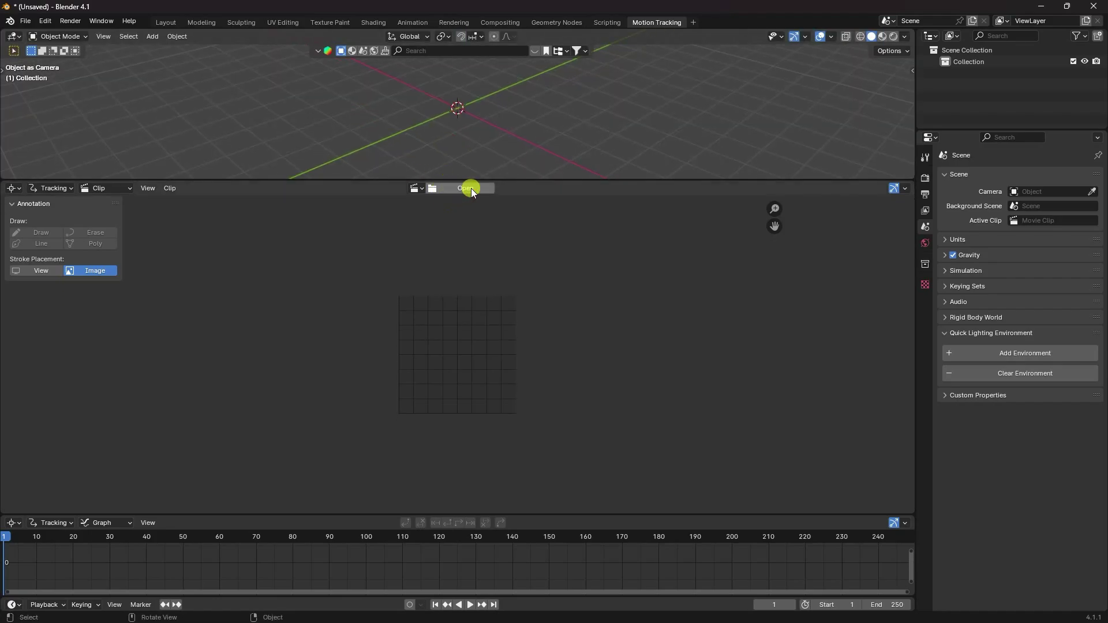
- Load Clip 13.mp4 from the Desktop's New Motion Tracking folder into the clip editor
left_click(449, 188)
left_click(286, 209)
left_click(548, 206)
double_click(548, 206)
left_click(828, 195)
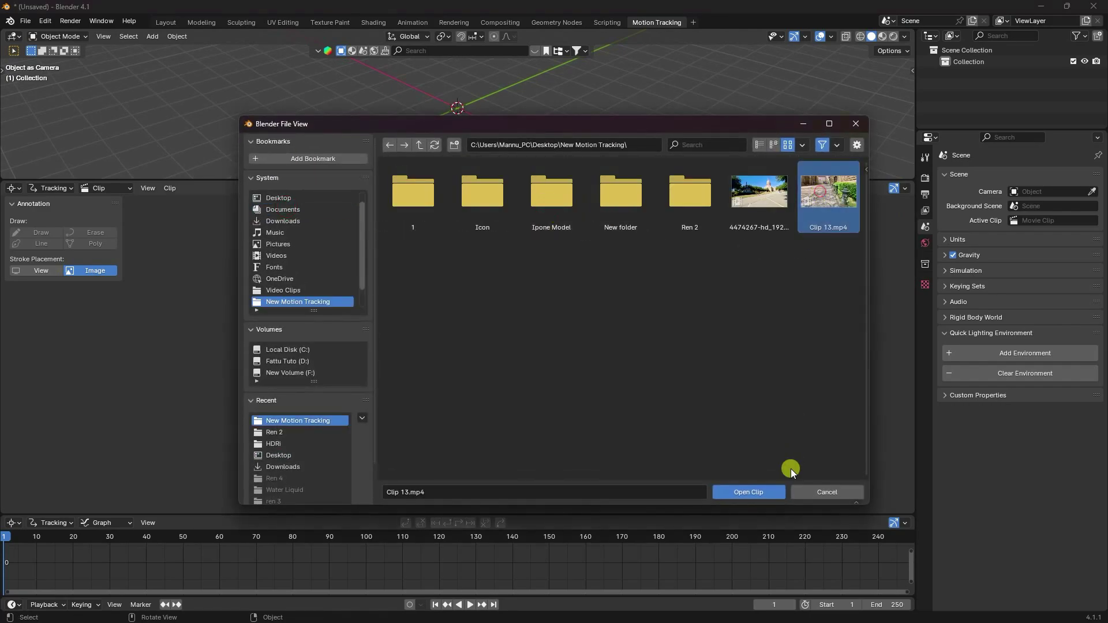
left_click(759, 490)
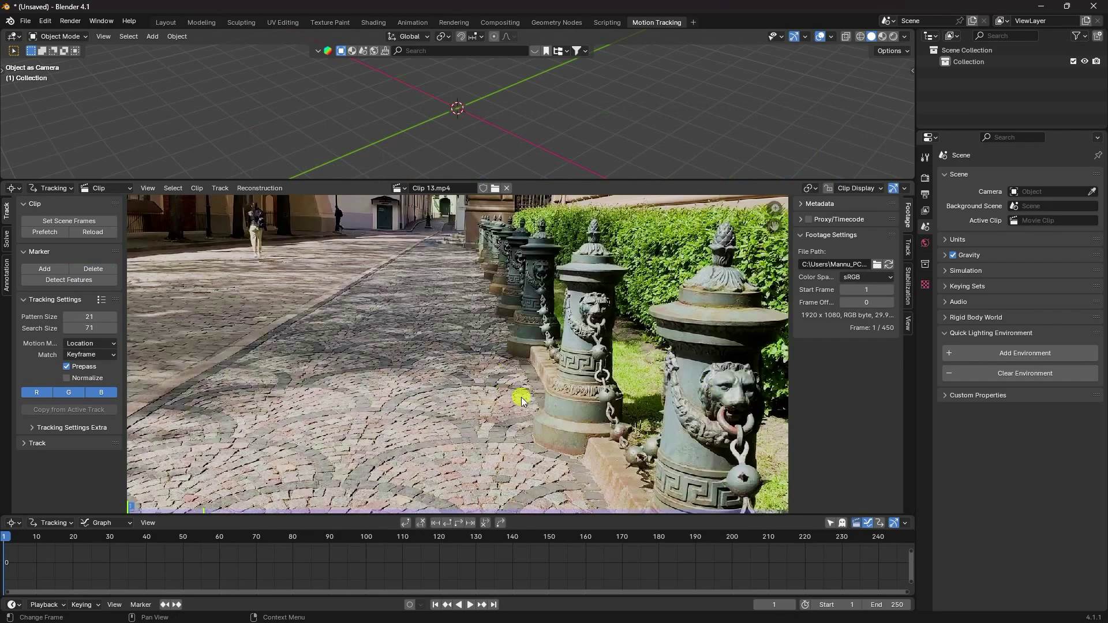
left_click_drag(378, 180, 393, 110)
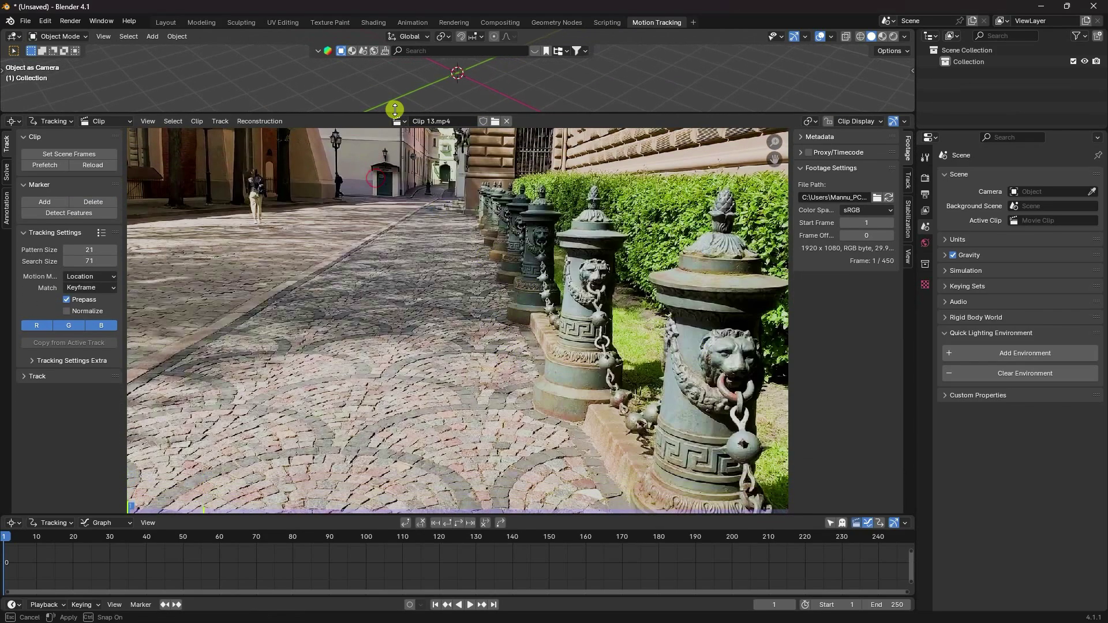
- Set the render engine to Cycles on GPU Compute with 256 max samples
left_click(924, 179)
left_click(1033, 176)
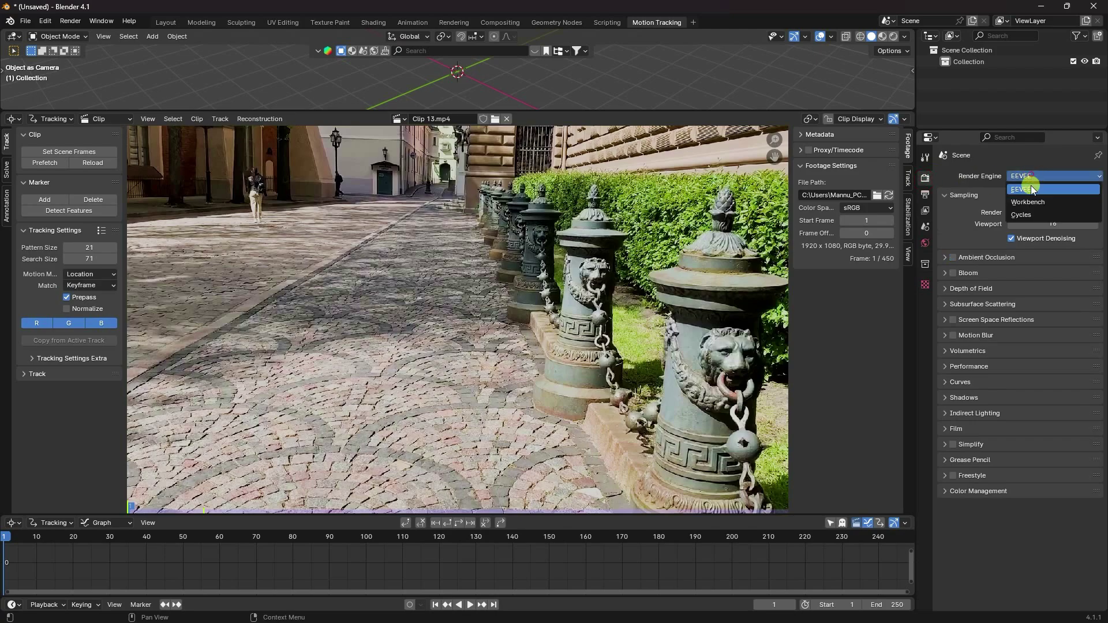
left_click(1020, 214)
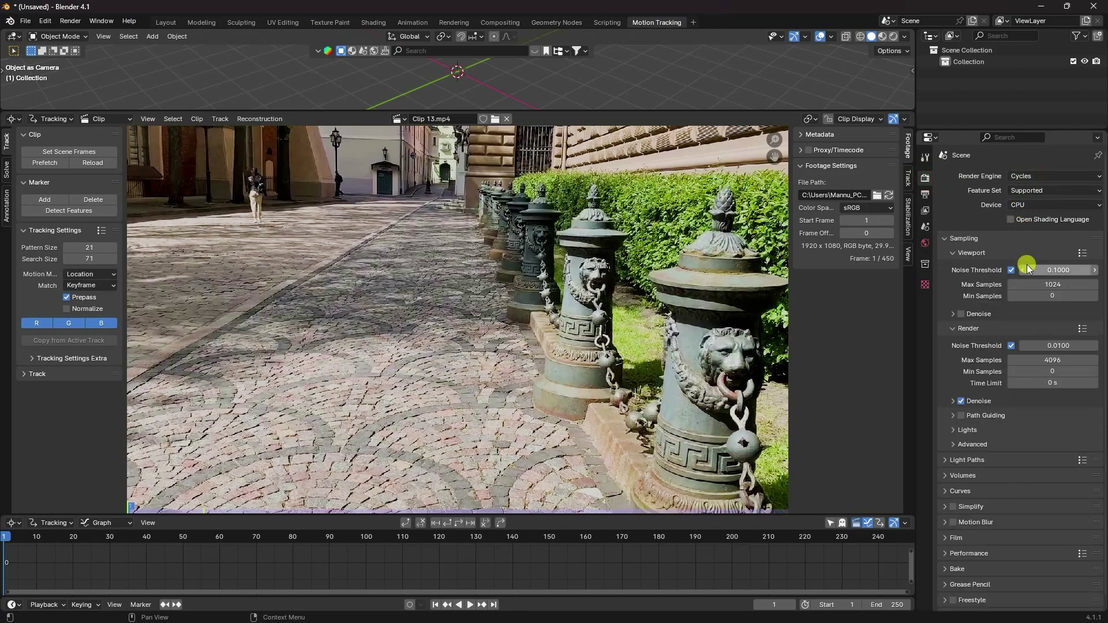
left_click(1033, 204)
left_click(1026, 228)
left_click(1046, 357)
key("Return")
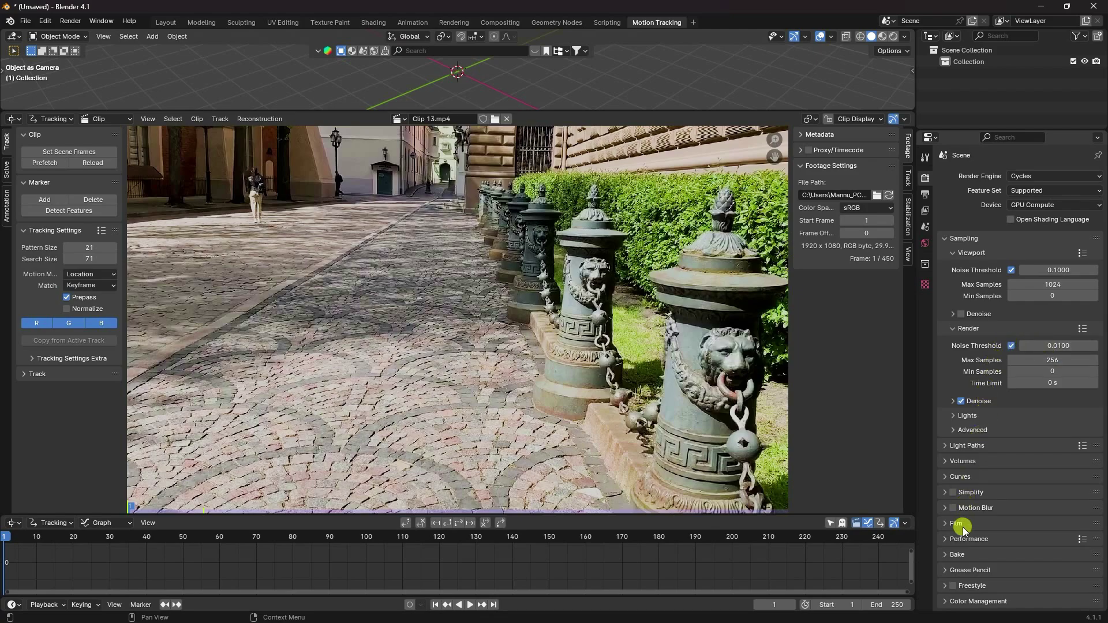
- Switch the Color Management view transform from AgX to Standard
left_click(946, 523)
scroll(952, 514, "down", 5)
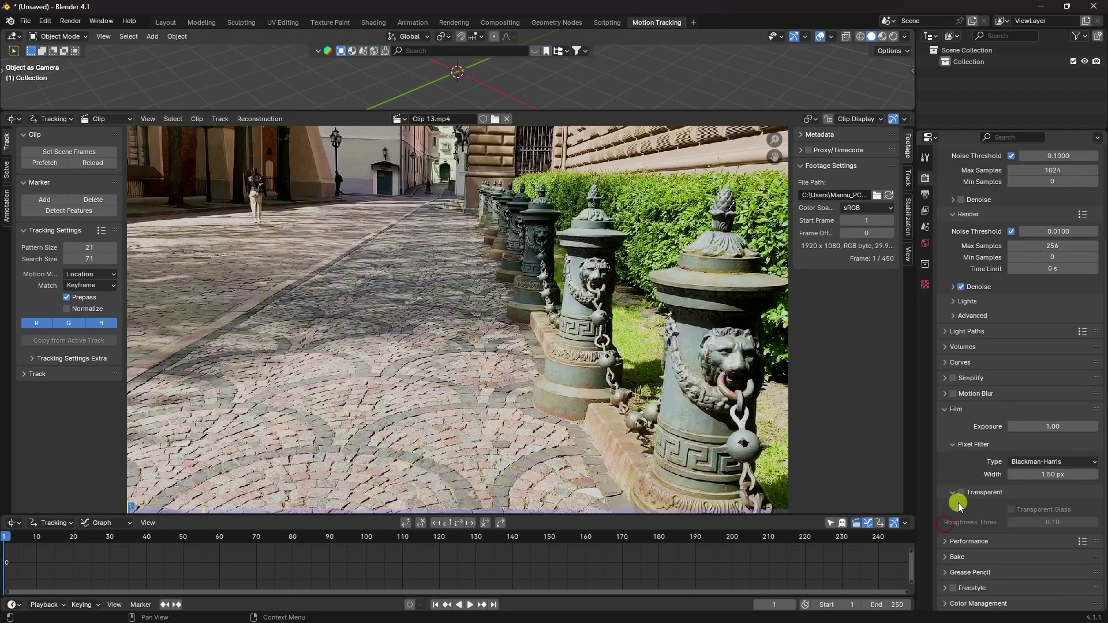
left_click(947, 603)
scroll(954, 579, "down", 5)
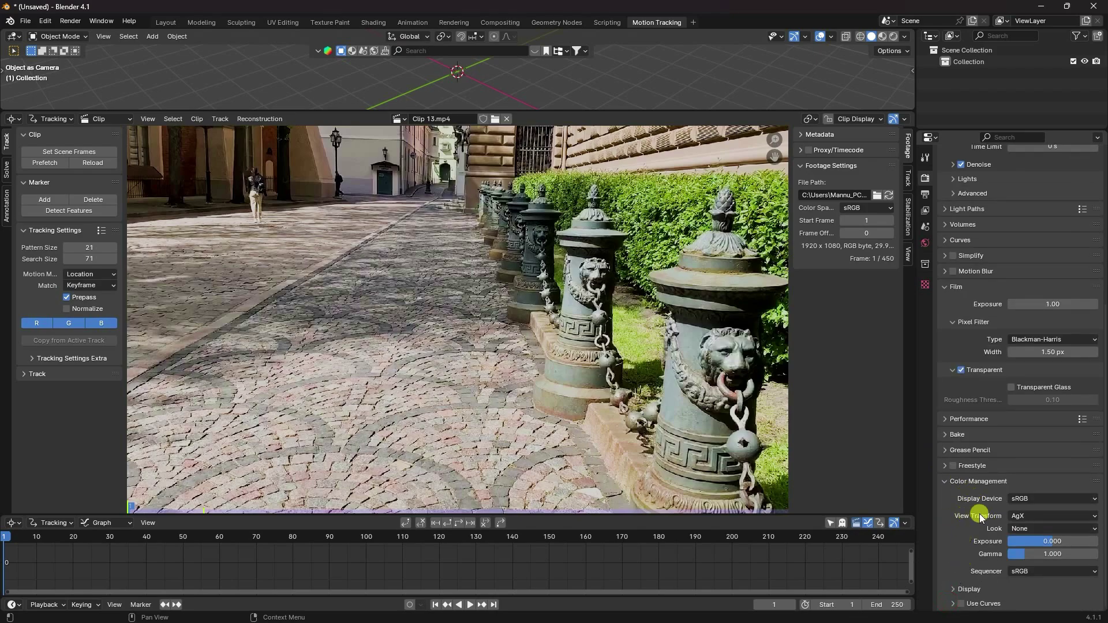
left_click(1022, 516)
left_click(1019, 510)
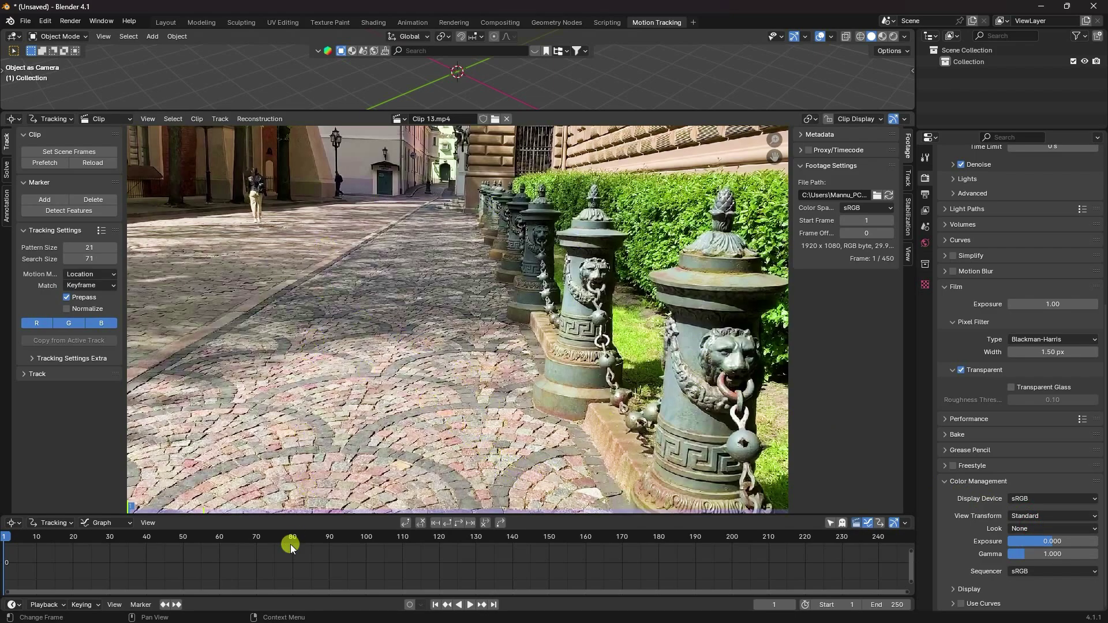
scroll(296, 546, "down", 4)
mouse_move(299, 549)
middle_mouse_down()
mouse_move(359, 561)
mouse_move(272, 561)
middle_mouse_up()
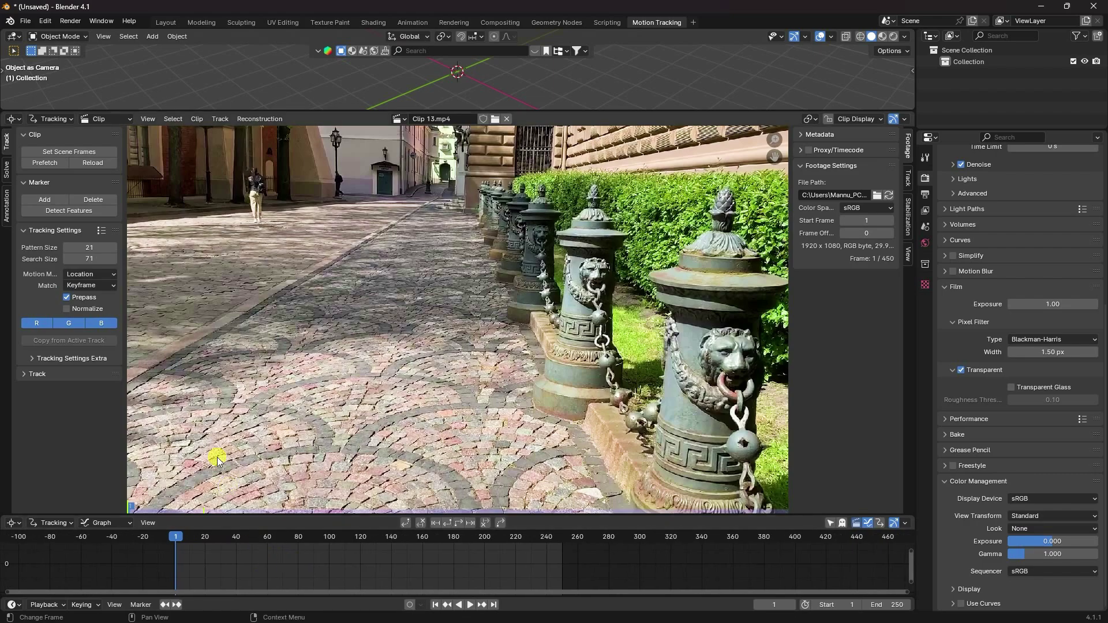
- Match the scene frame range to the clip's 450 frames and prefetch the footage into memory
left_click(43, 154)
middle_click_drag(874, 545, 774, 561)
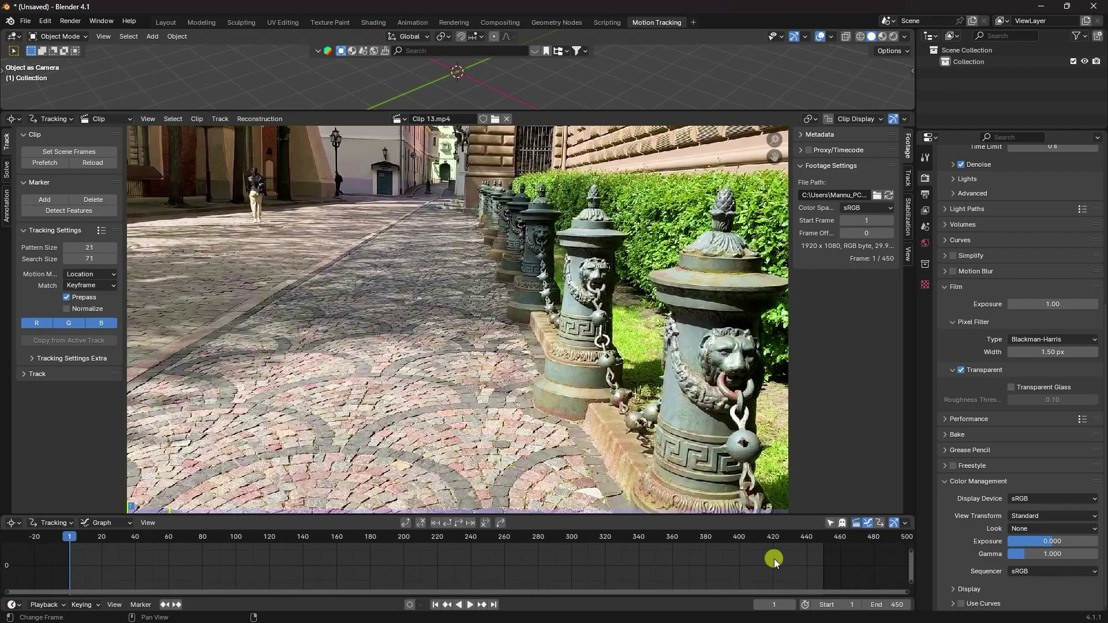
left_click(44, 163)
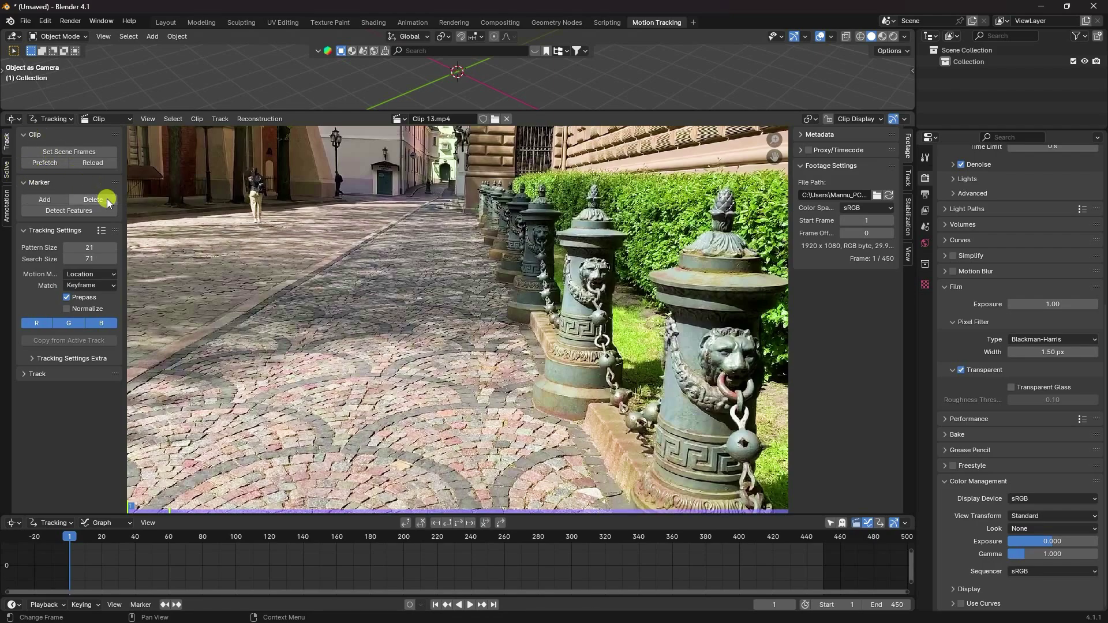
- Play the cached footage, return to frame 1, and set the motion model to Perspective
left_click(468, 604)
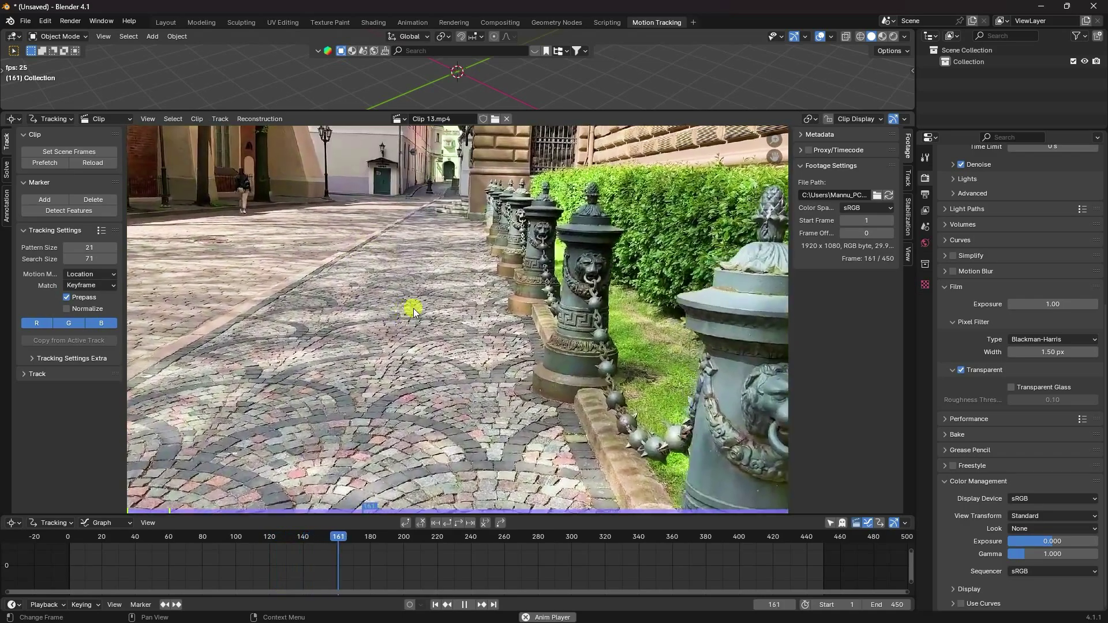
left_click(464, 604)
left_click(432, 604)
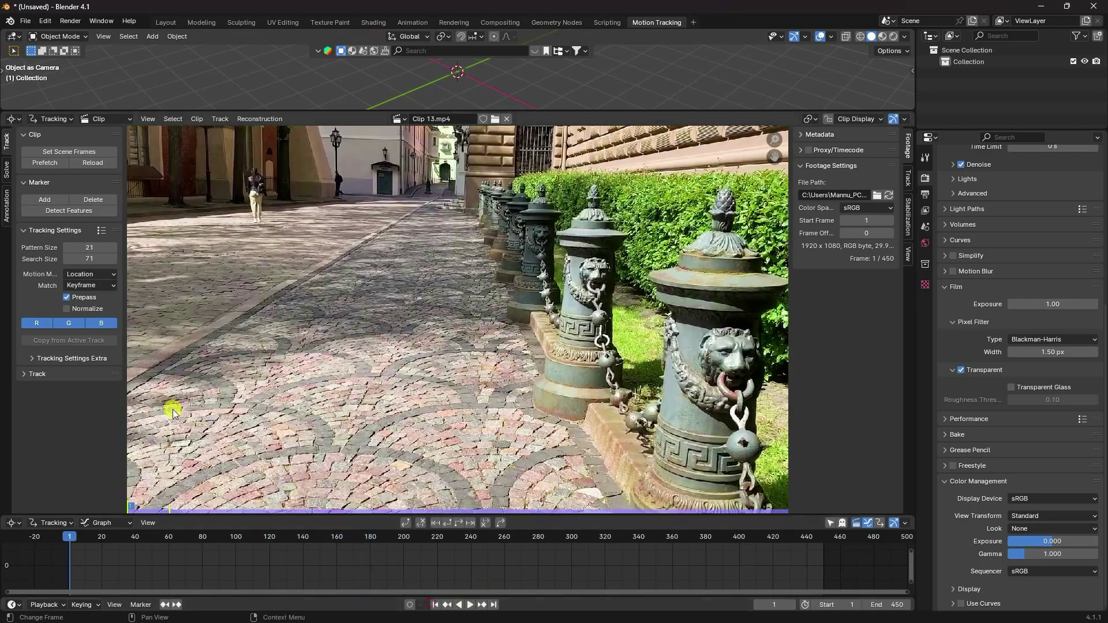
left_click(92, 274)
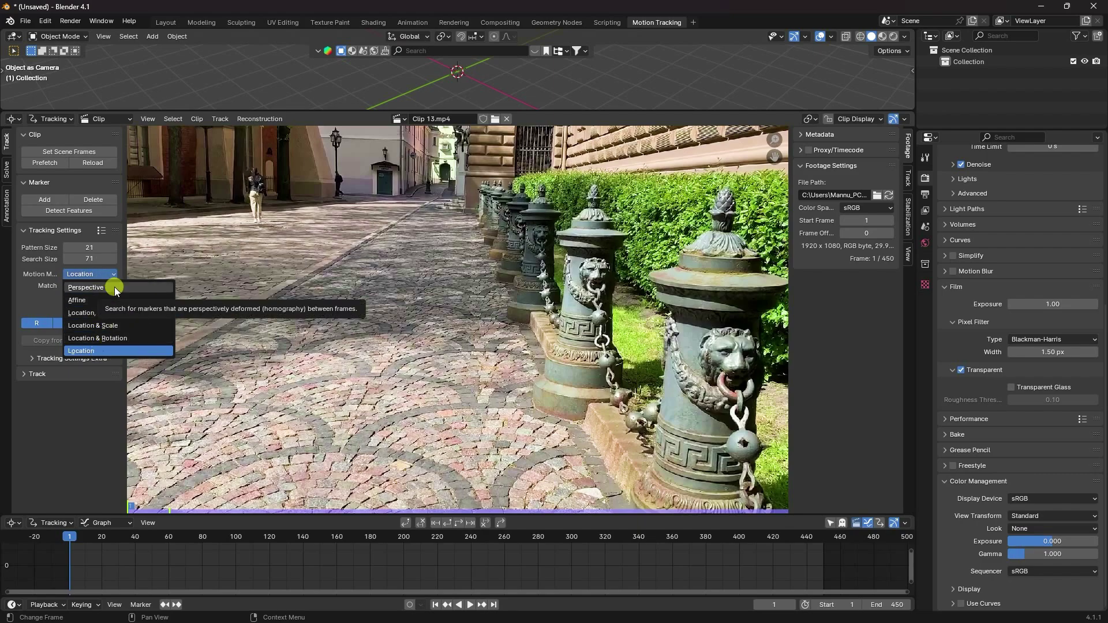
left_click(76, 289)
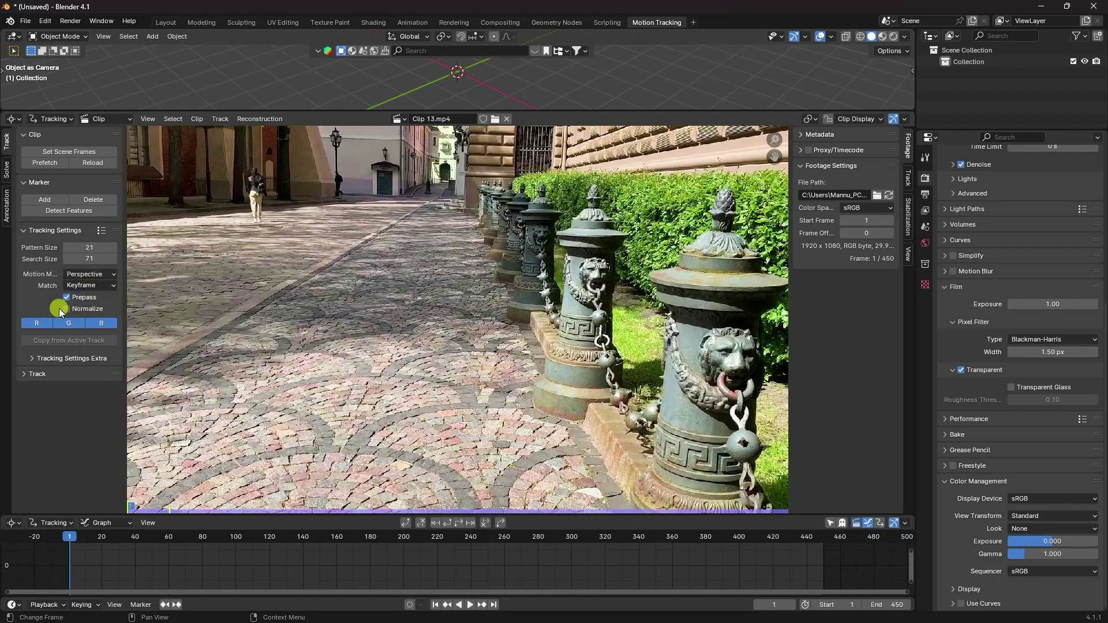
- Detect features at threshold 0.1 and distance 80, track them to frame 450, and detect again there
left_click(52, 211)
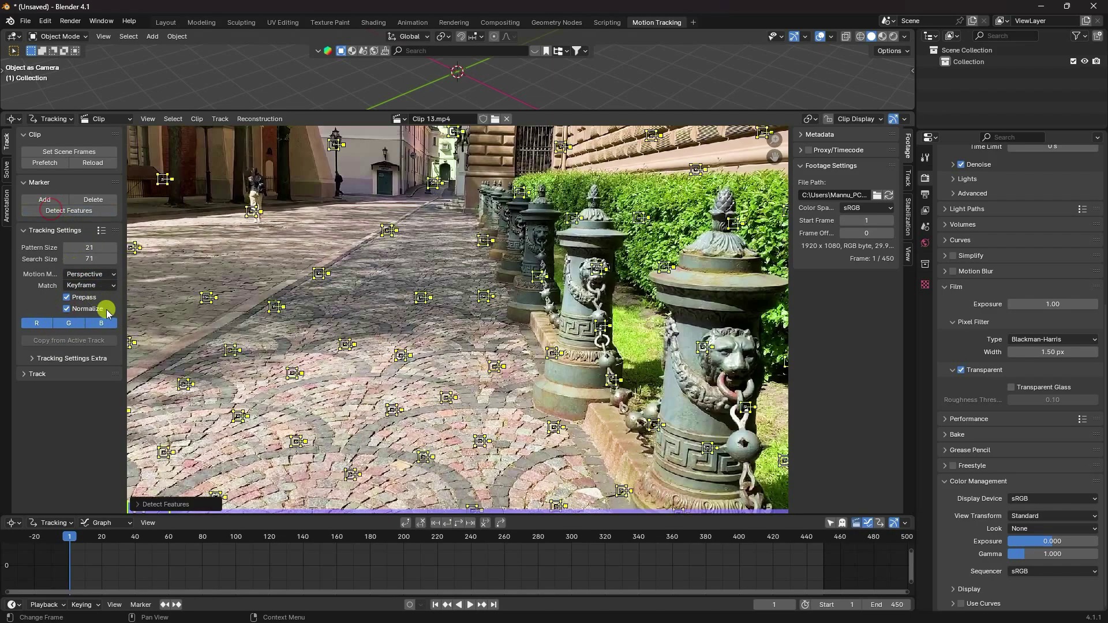
key("Home")
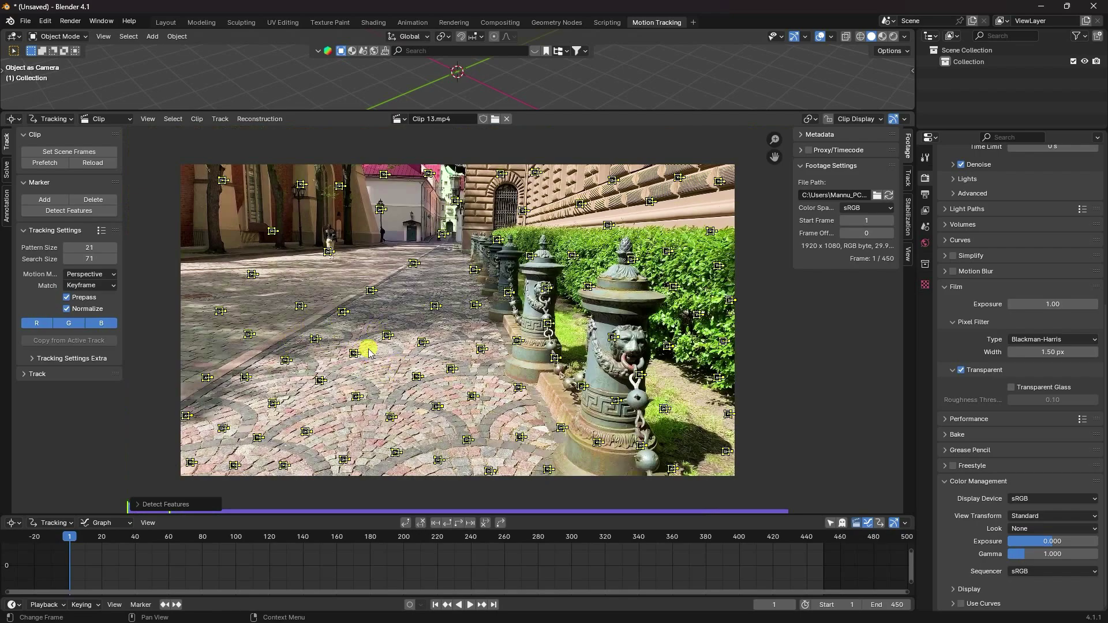
left_click(168, 504)
left_click(241, 488)
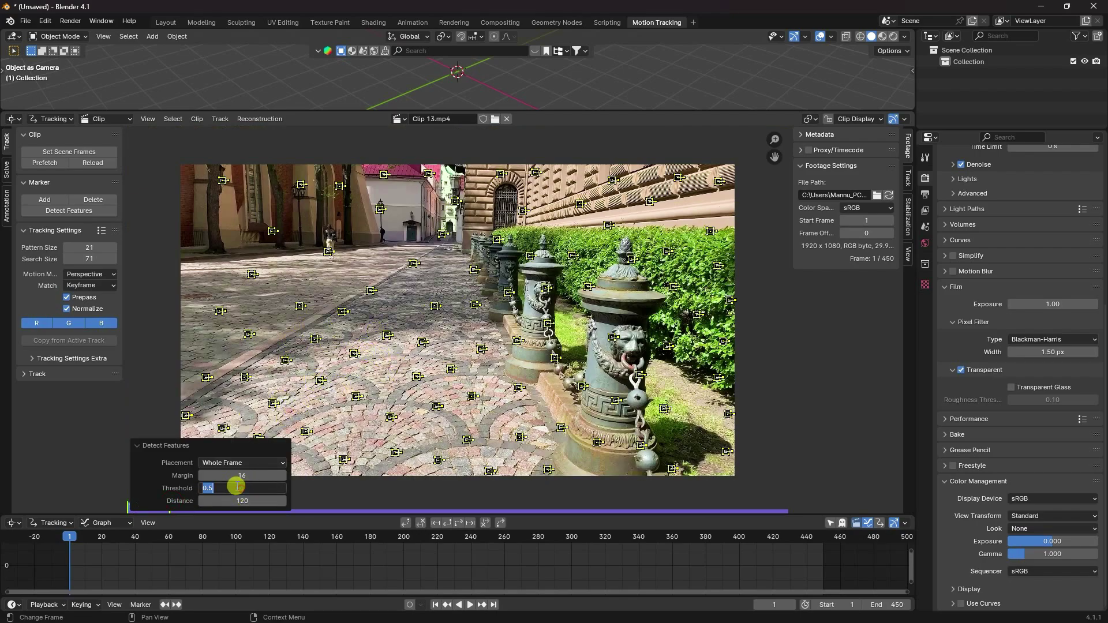
type("0.1")
key("Tab")
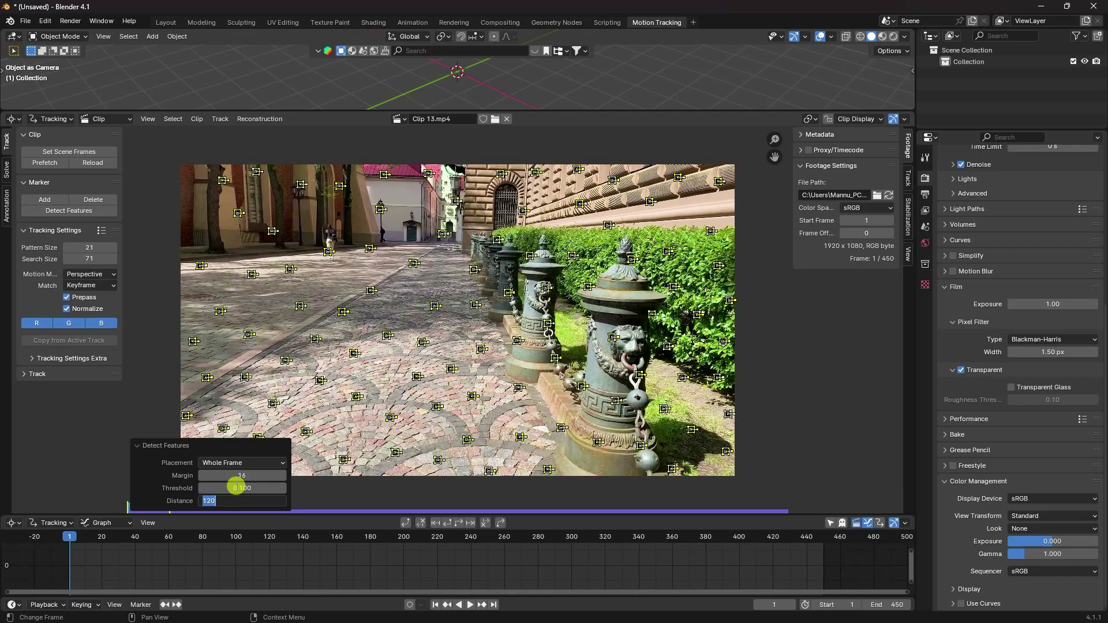
key("Return")
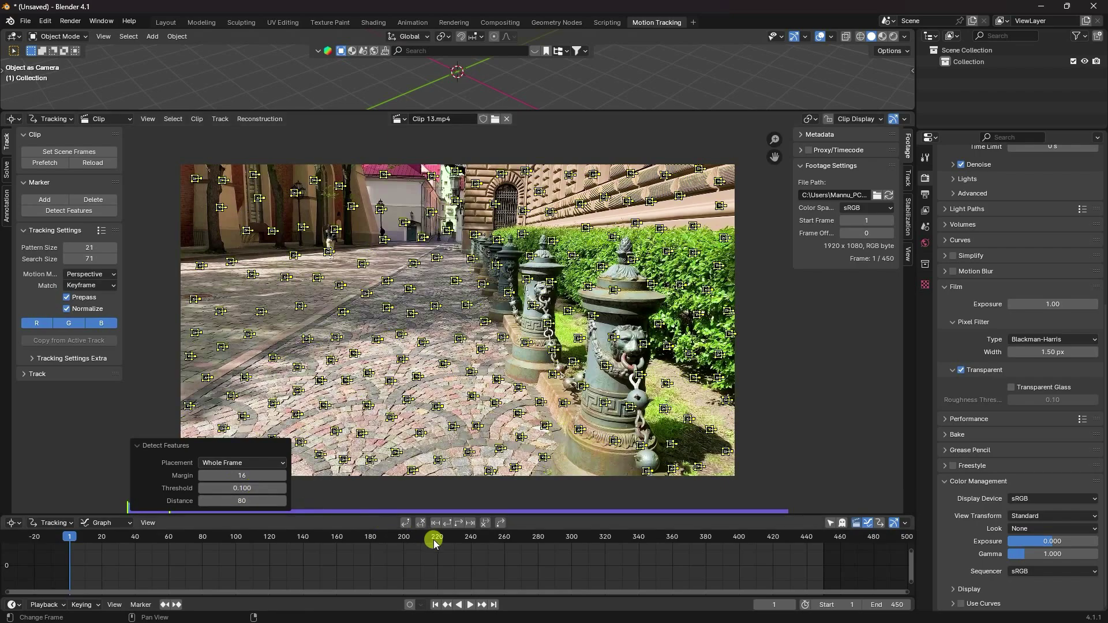
left_click(459, 523)
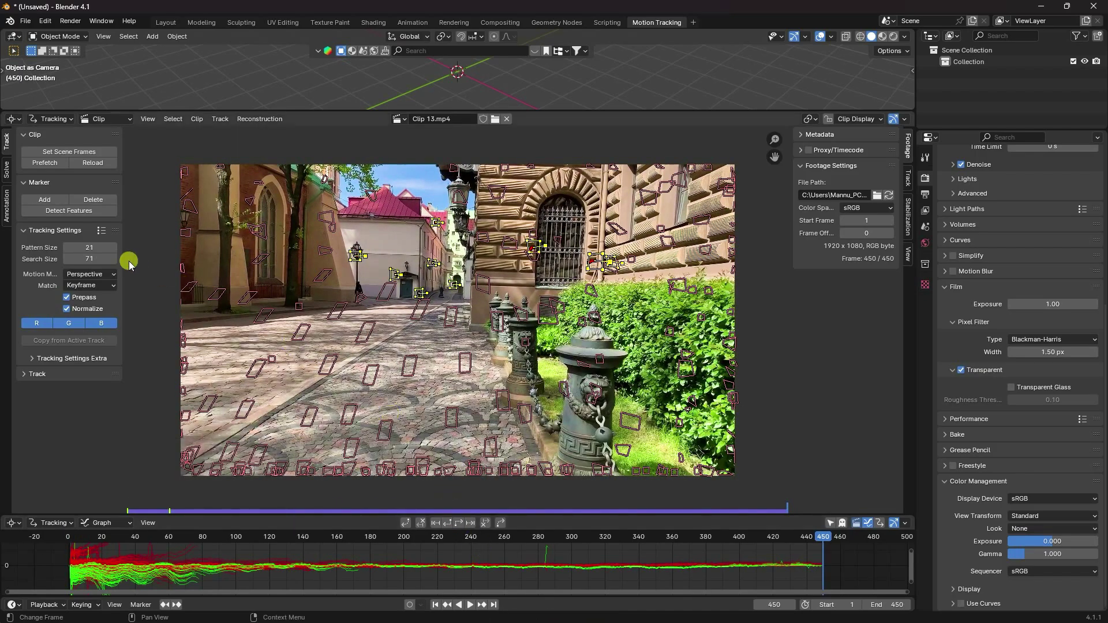
left_click(60, 215)
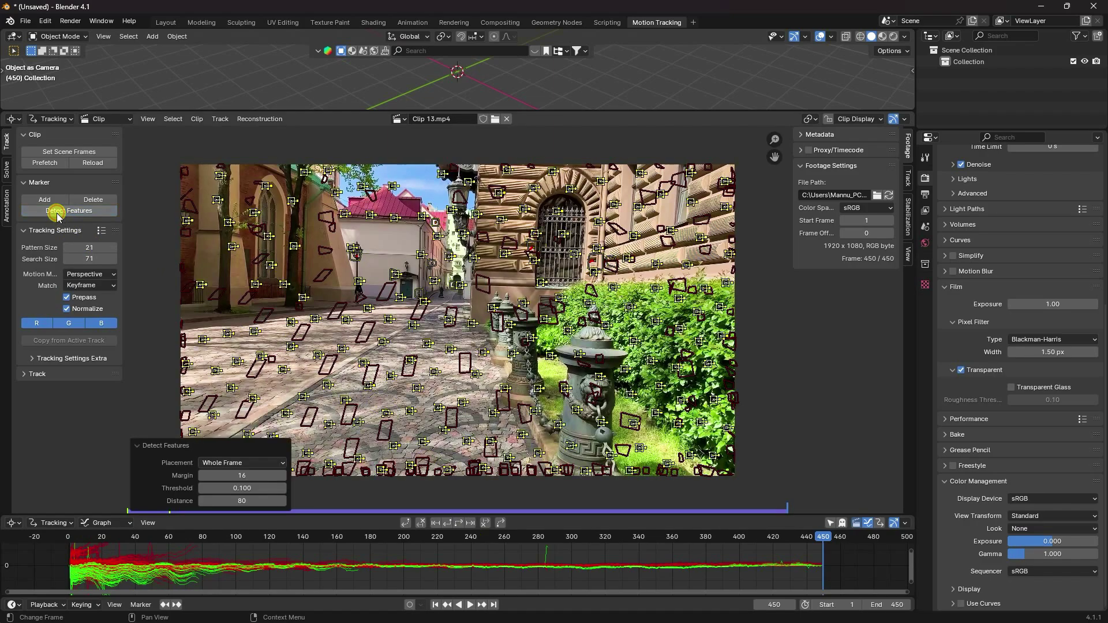
- Track the frame-450 markers back to frame 1, then detect features at frame 220 and track forward
left_click(449, 523)
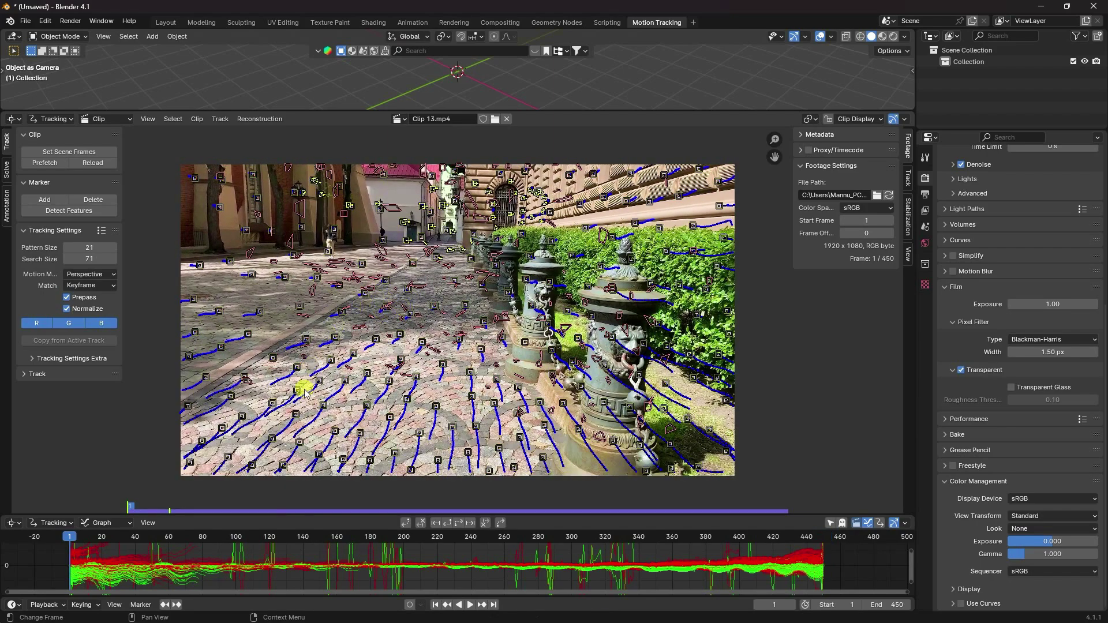
left_click_drag(435, 535, 437, 538)
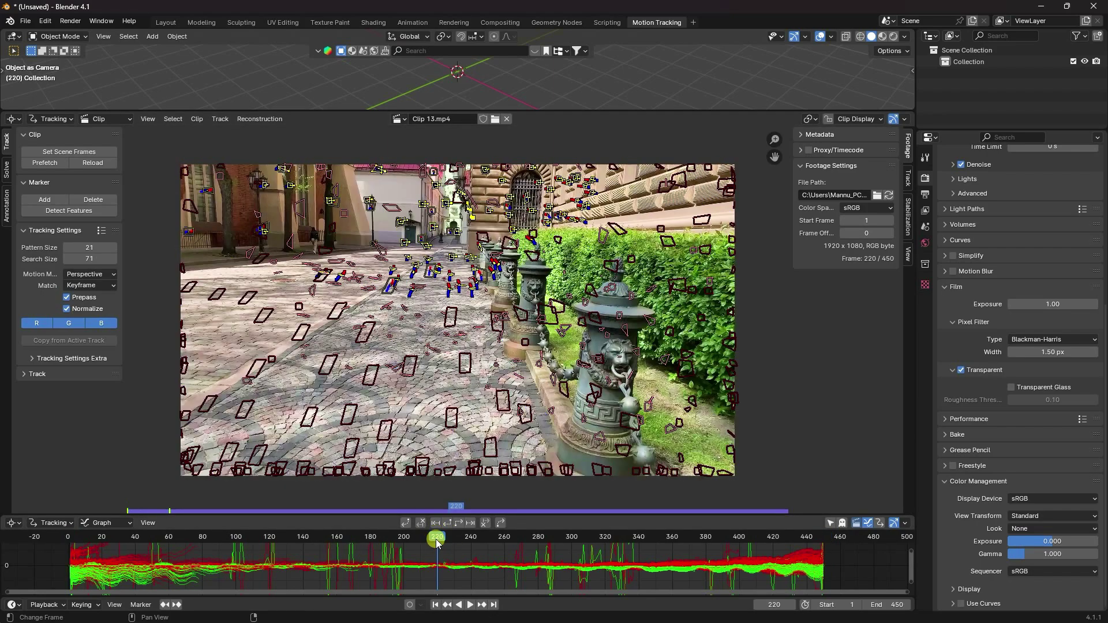
left_click(68, 211)
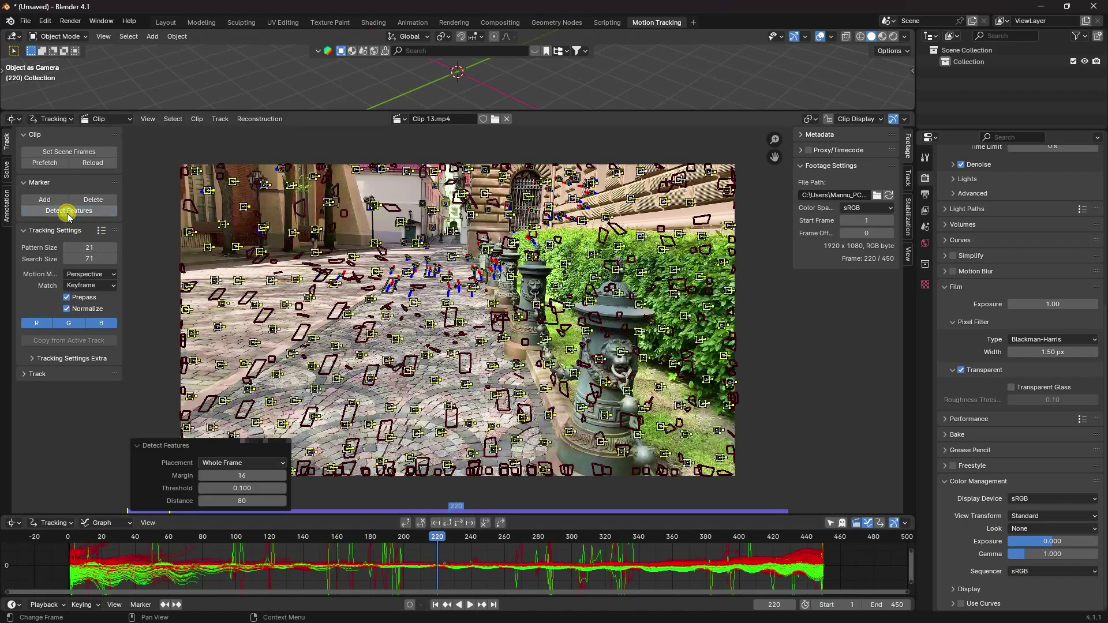
left_click(459, 523)
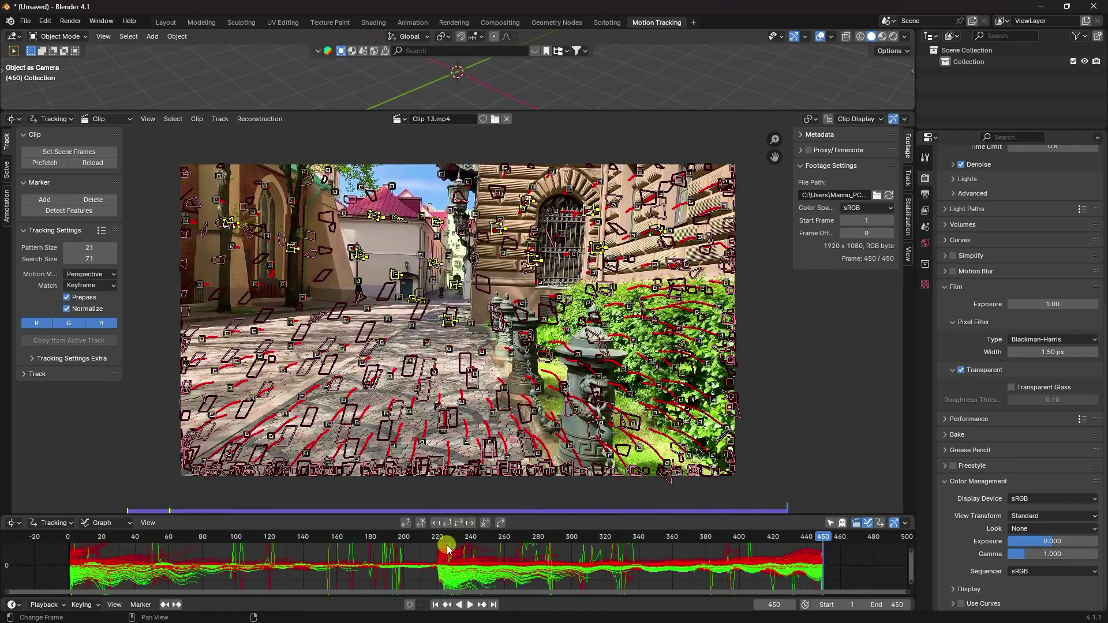
- Detect another feature set at frame 220, track it backward, and enlarge the motion graph
left_click(437, 537)
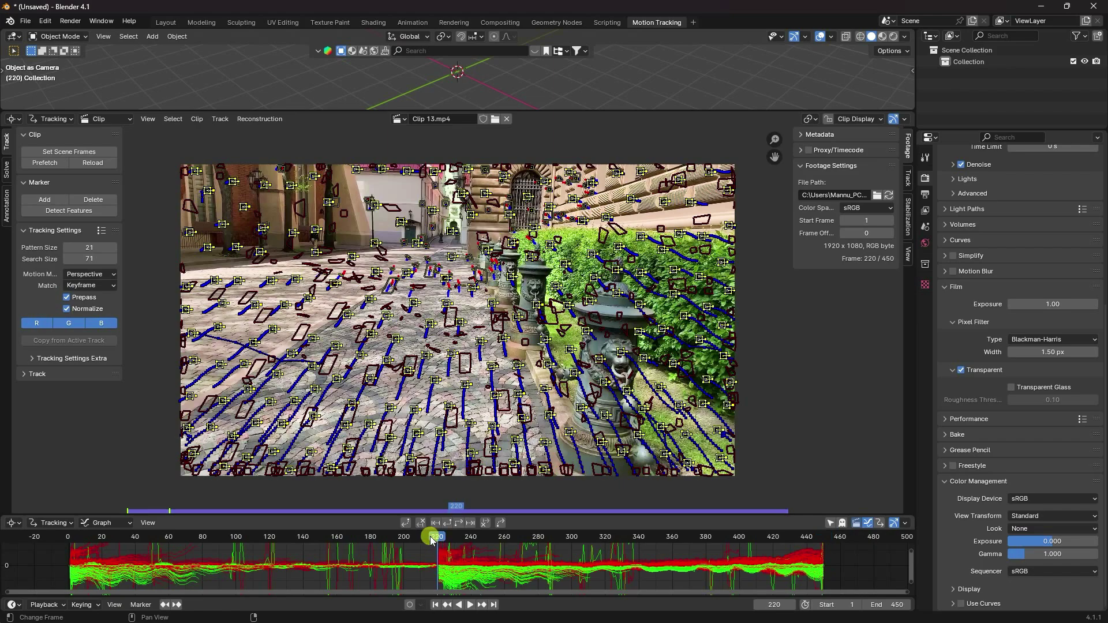
left_click(64, 211)
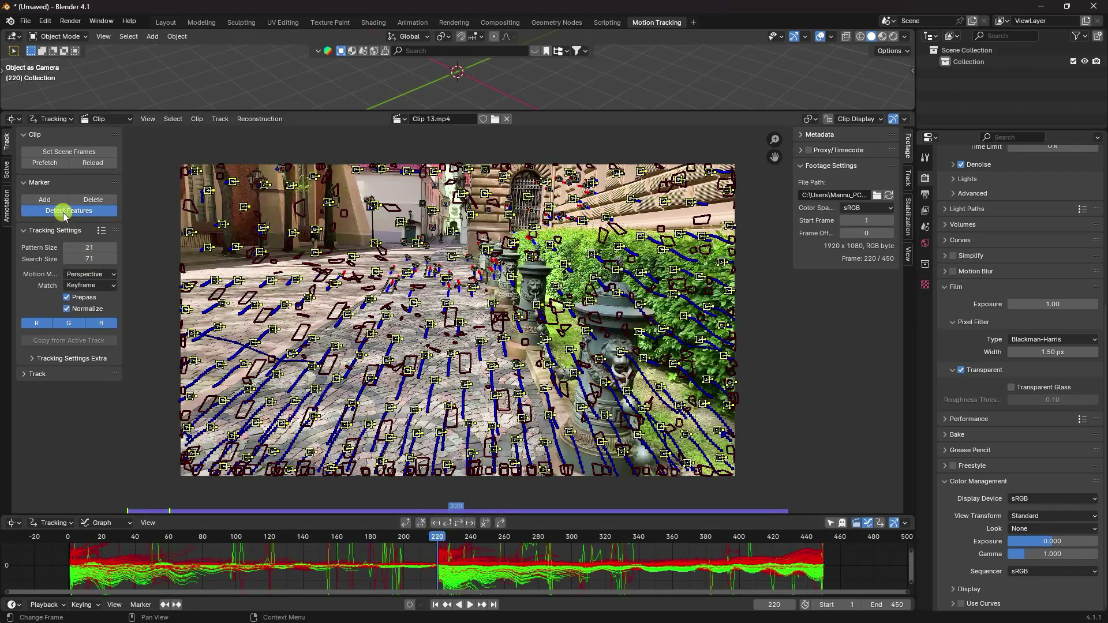
left_click(447, 523)
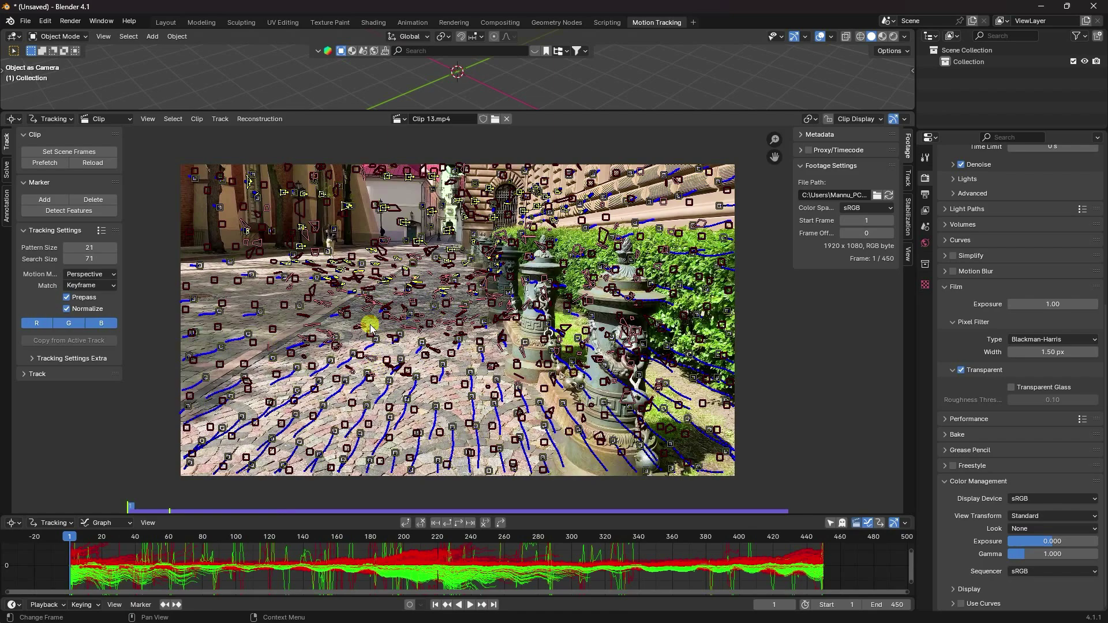
scroll(391, 369, "up", 3)
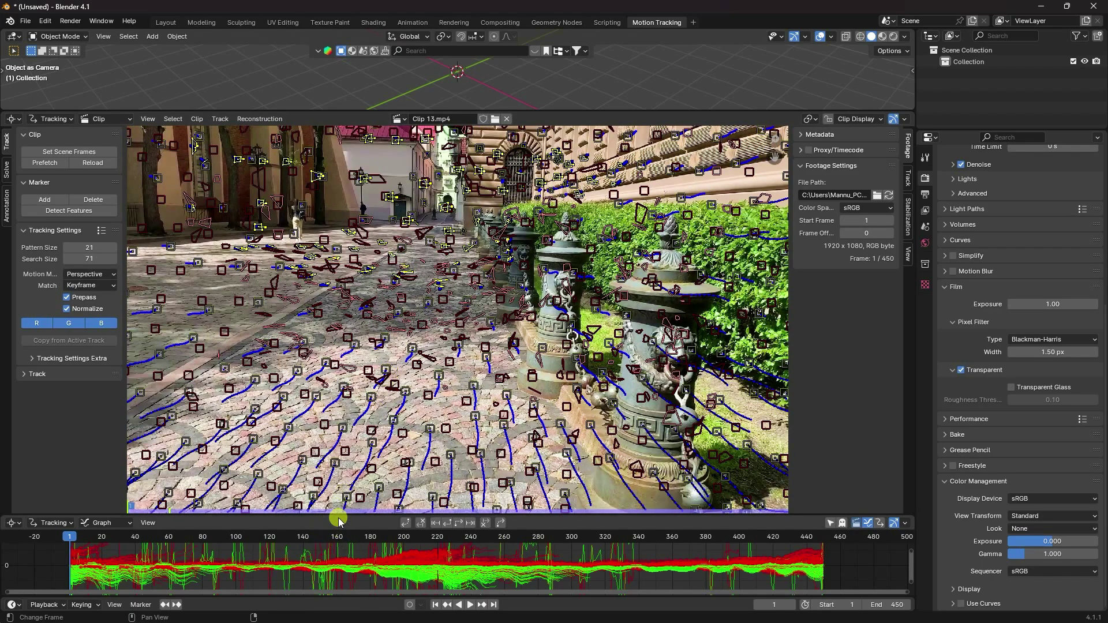
left_click_drag(337, 515, 323, 455)
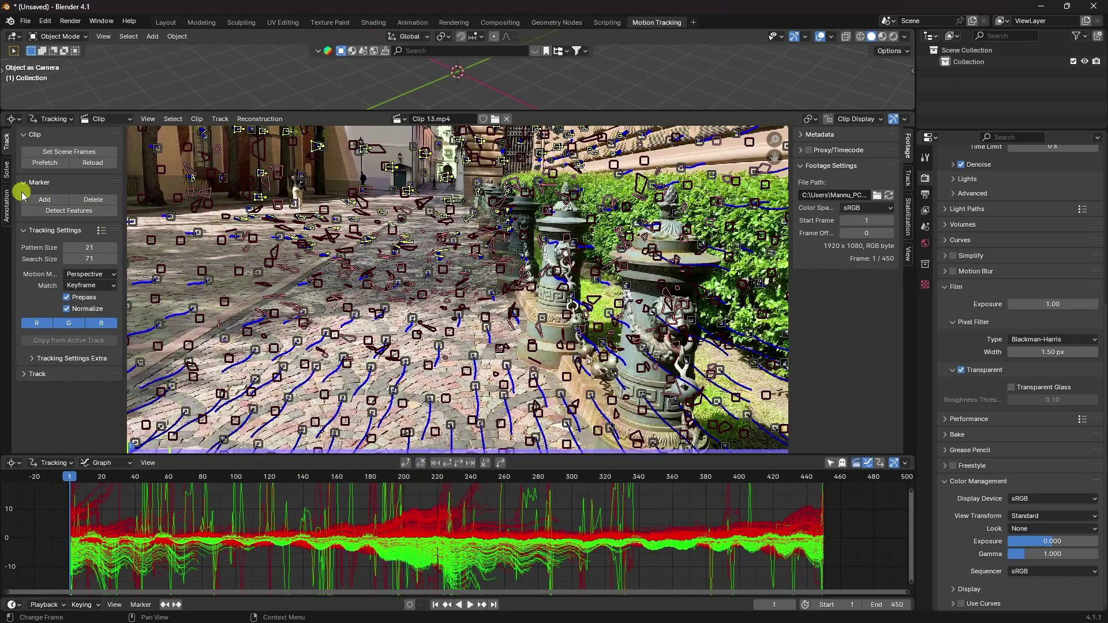
- Enable Keyframe solving, filter spiky tracks at threshold 10, and delete the 195 flagged tracks
left_click(8, 174)
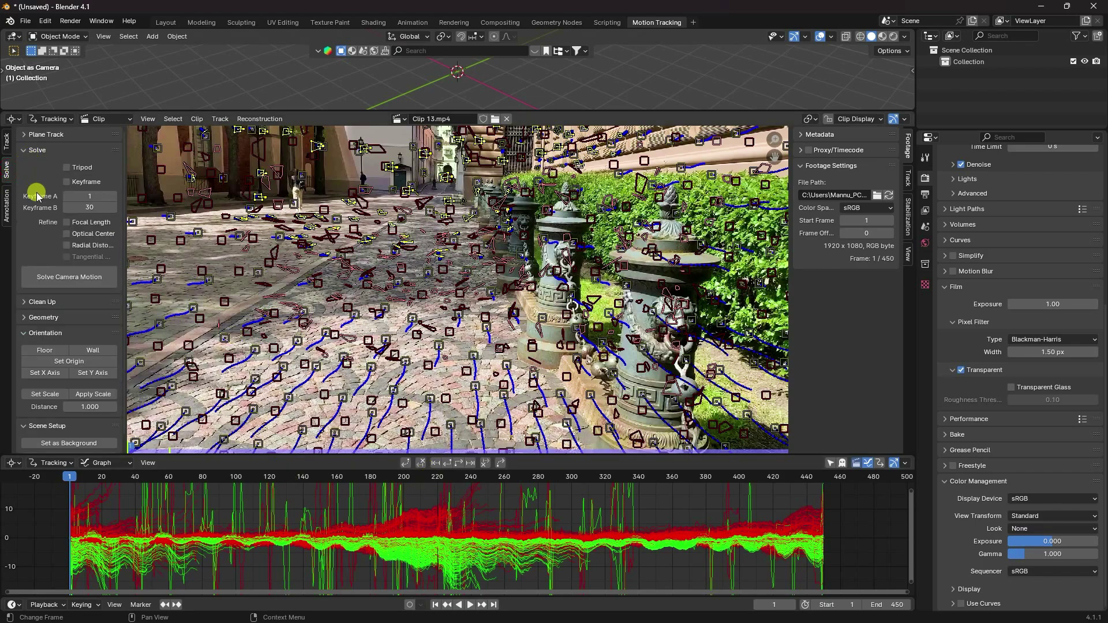
left_click(66, 182)
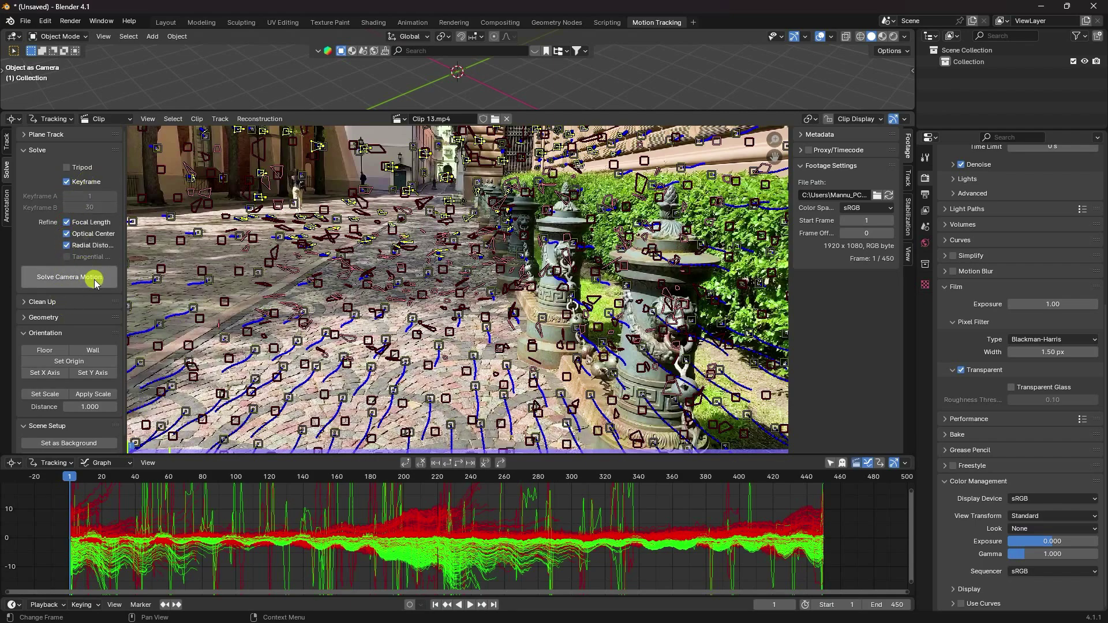
left_click(34, 303)
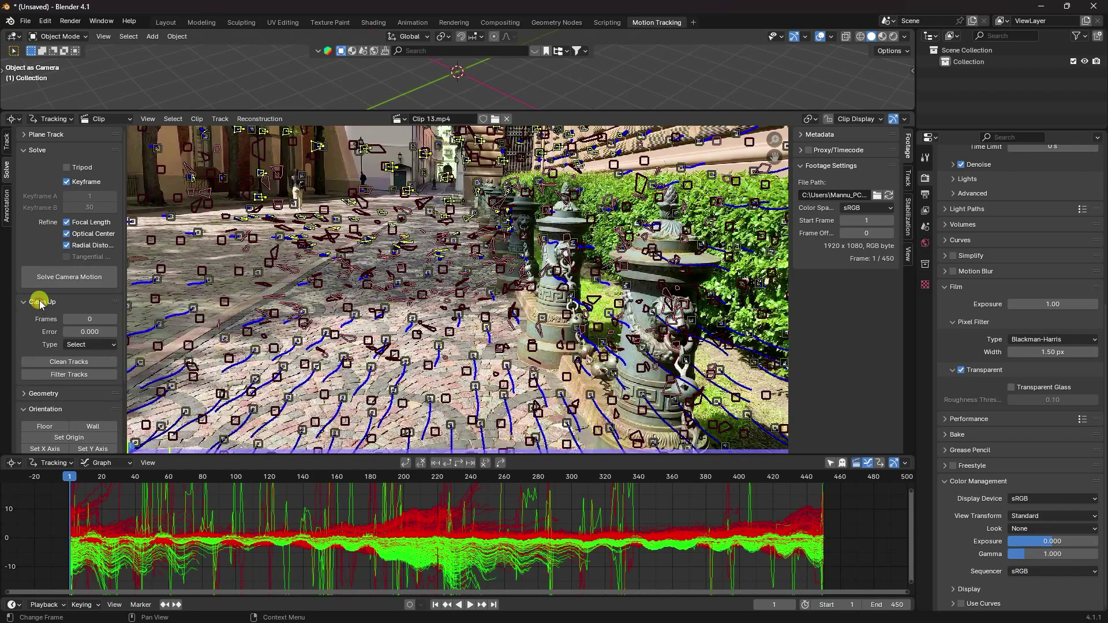
left_click(52, 375)
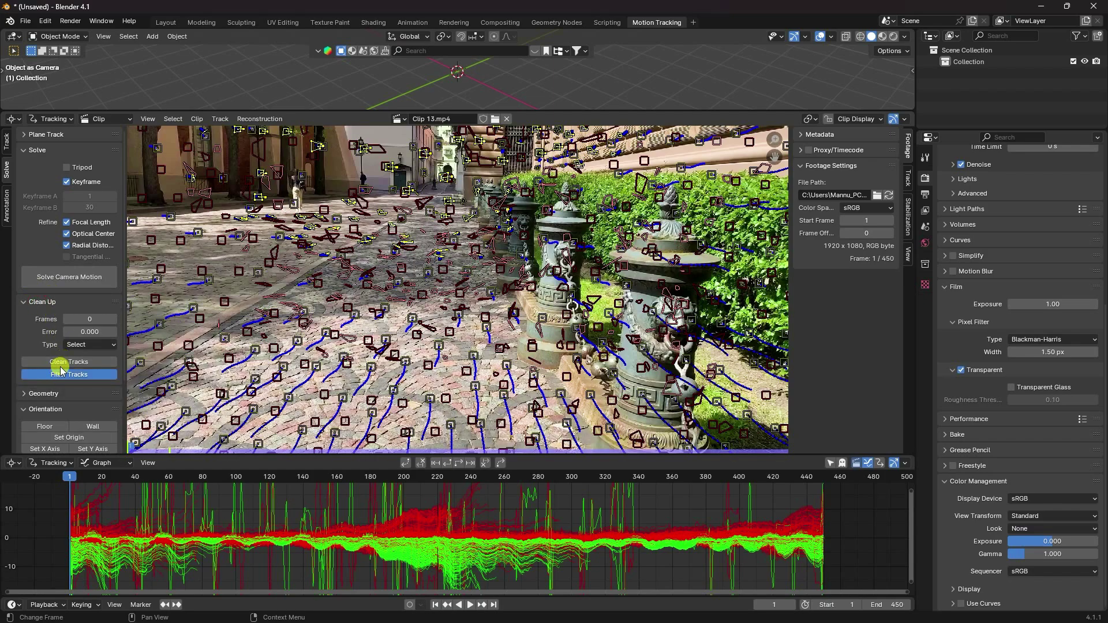
left_click(230, 443)
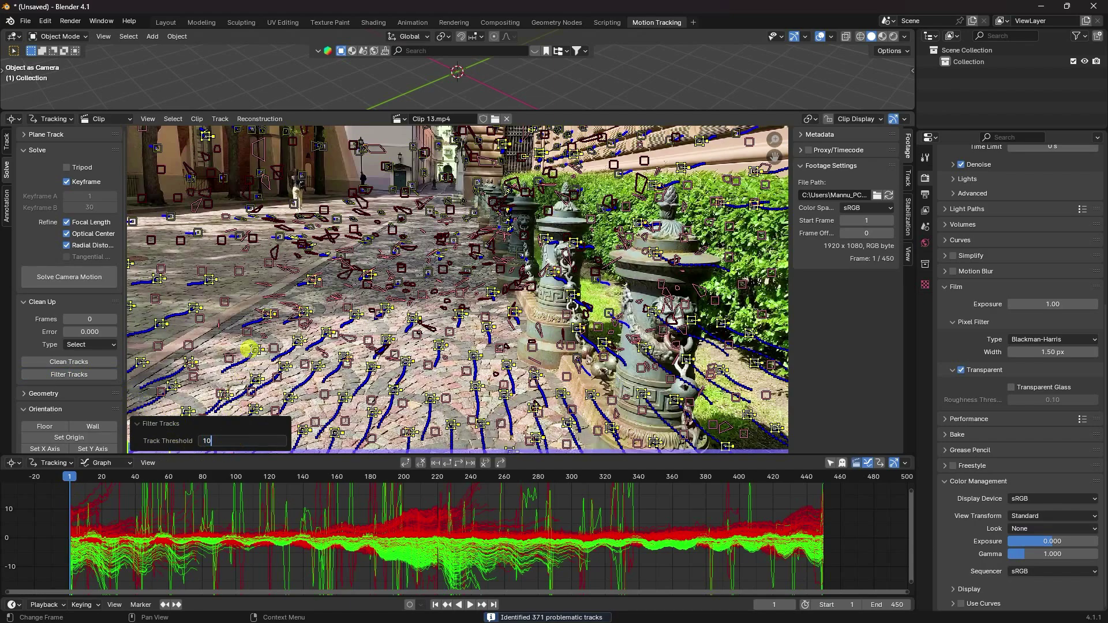
key("Return")
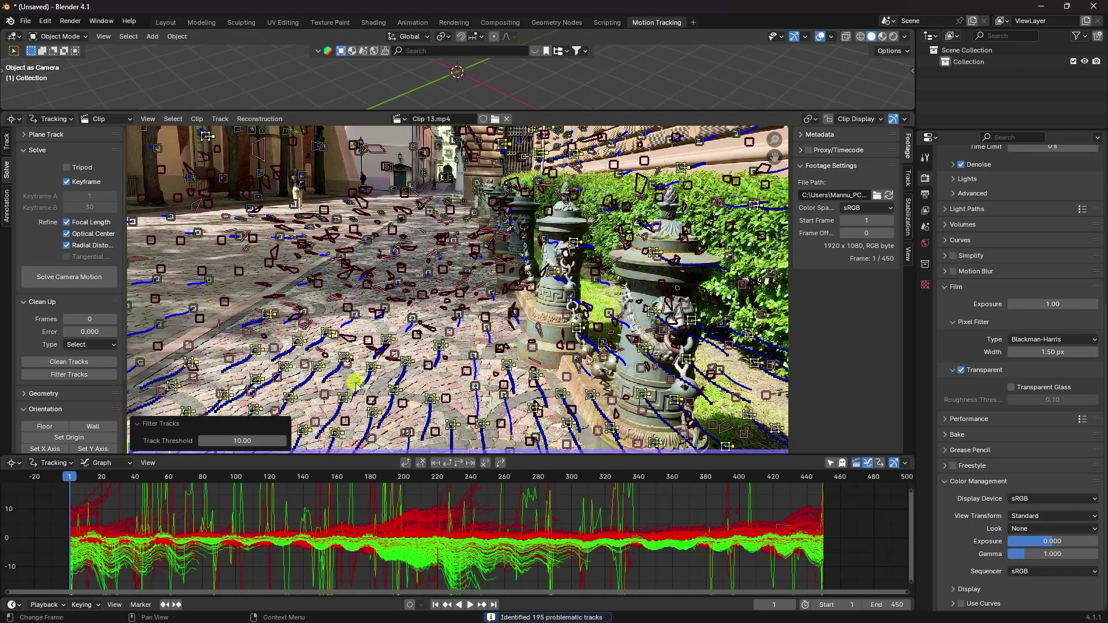
key("x")
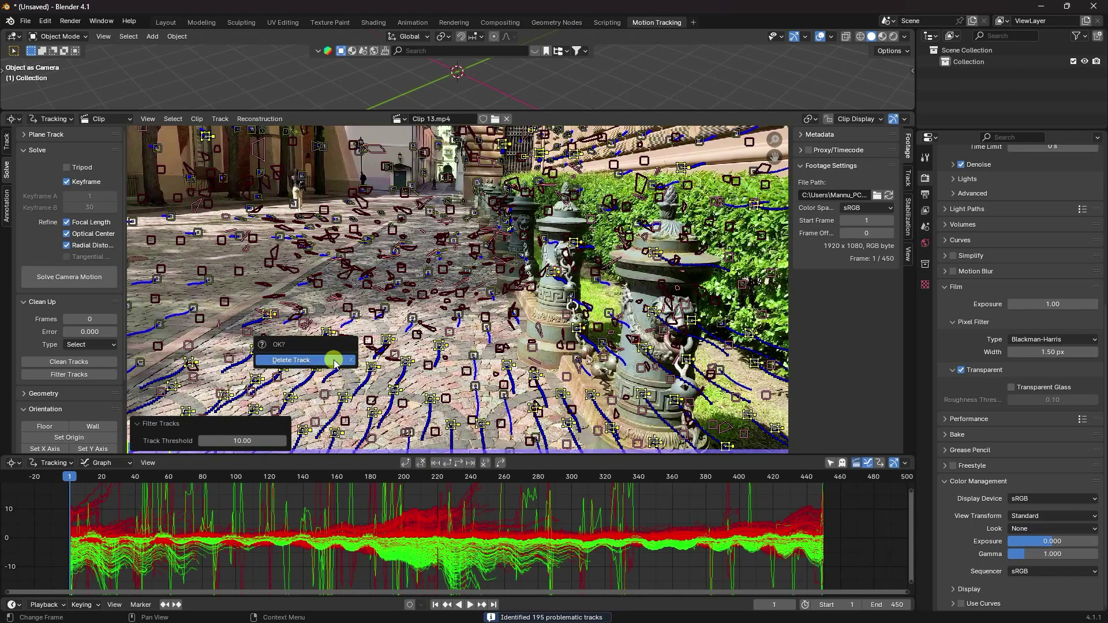
left_click(308, 361)
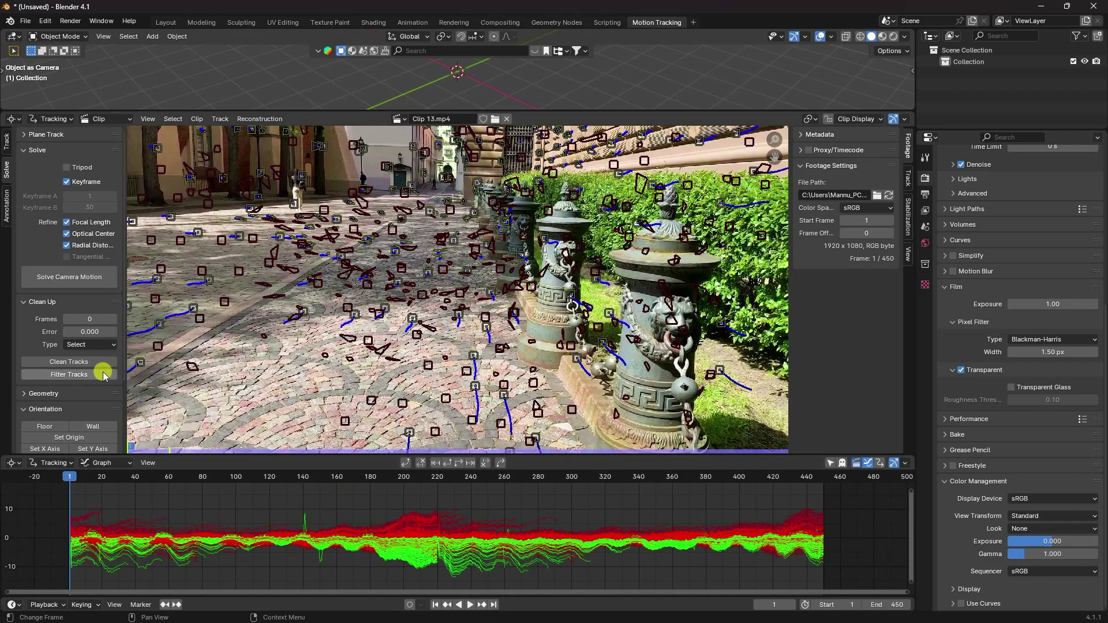
- Run Solve Camera Motion on the remaining tracks and check the 0.41 px solve error
left_click(48, 280)
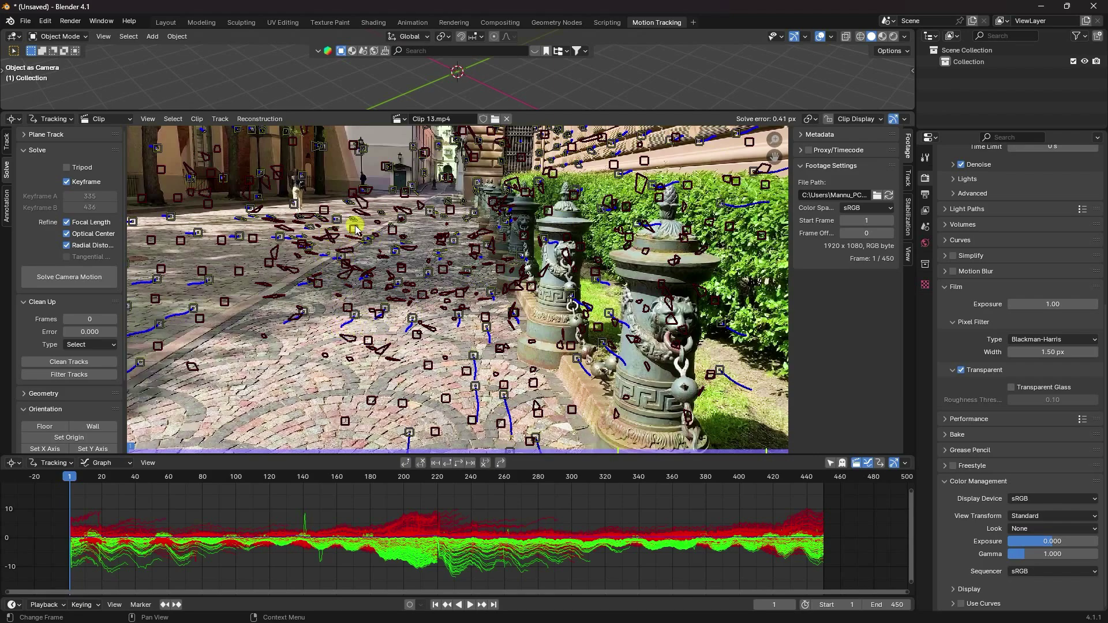
key("alt+d")
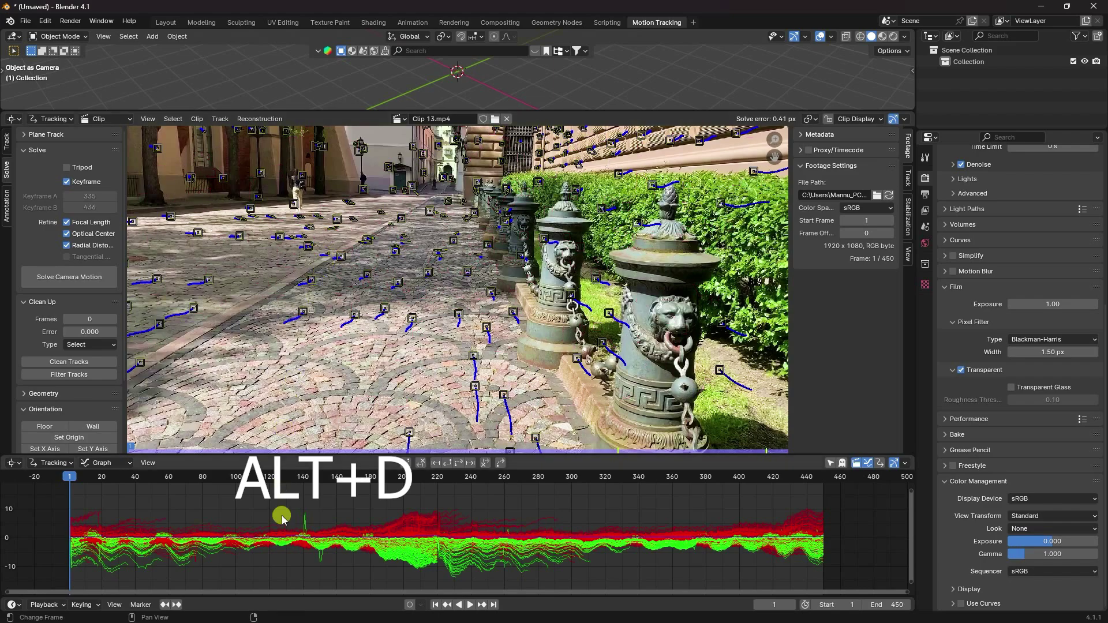
- Delete the spiking track near frame 140, then remove all tracks with reprojection error above 1
left_click(306, 520)
key("x")
left_click(53, 362)
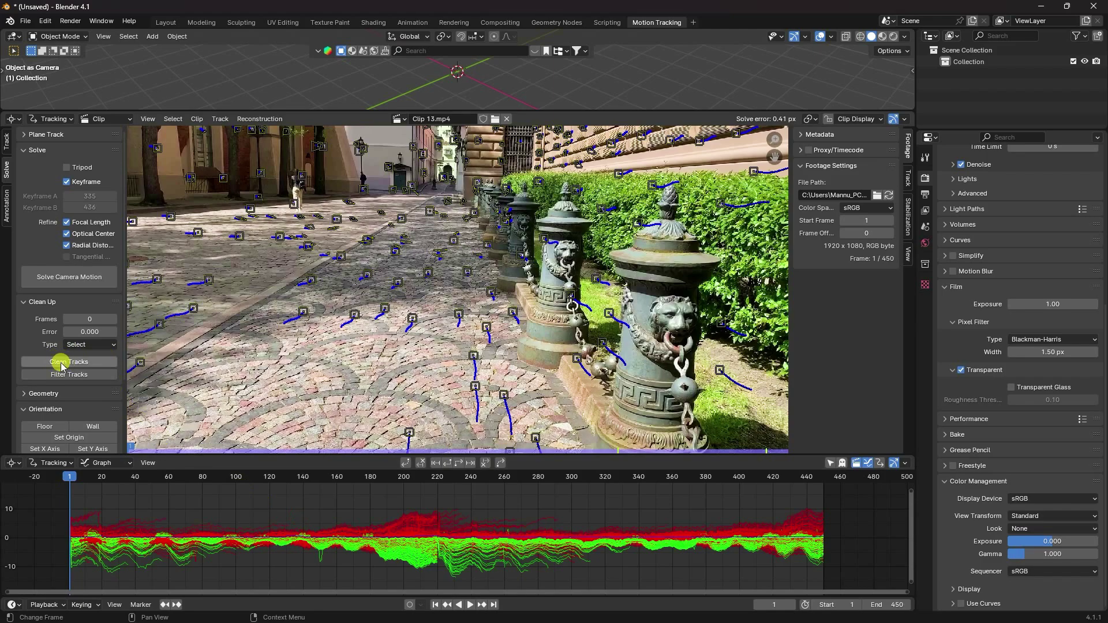
left_click(231, 429)
key("Return")
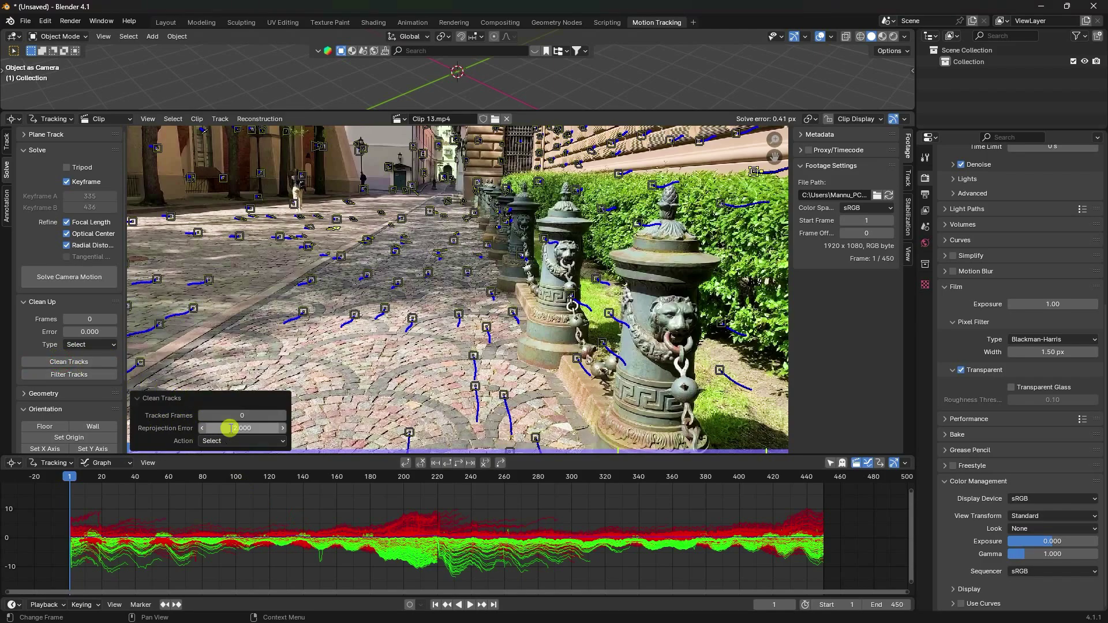
left_click_drag(228, 427, 231, 429)
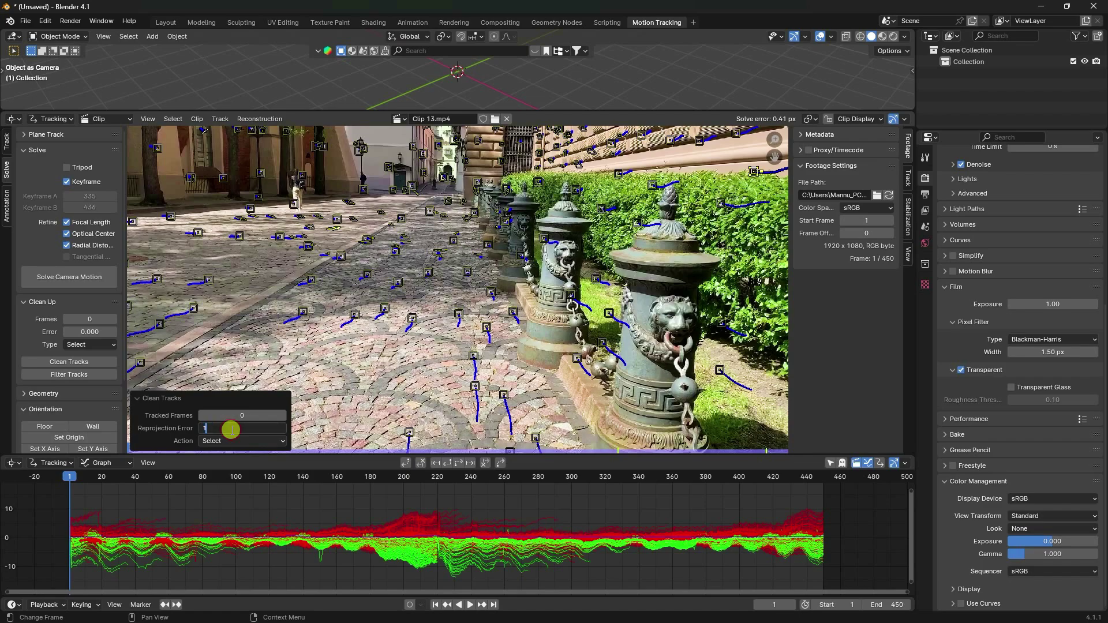
key("Return")
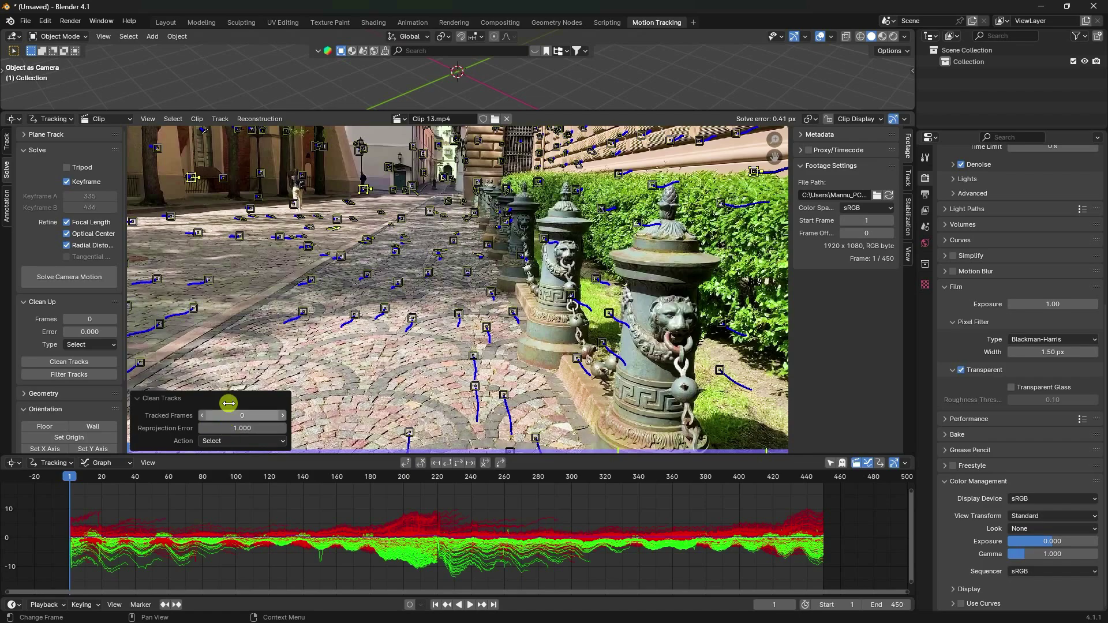
key("x")
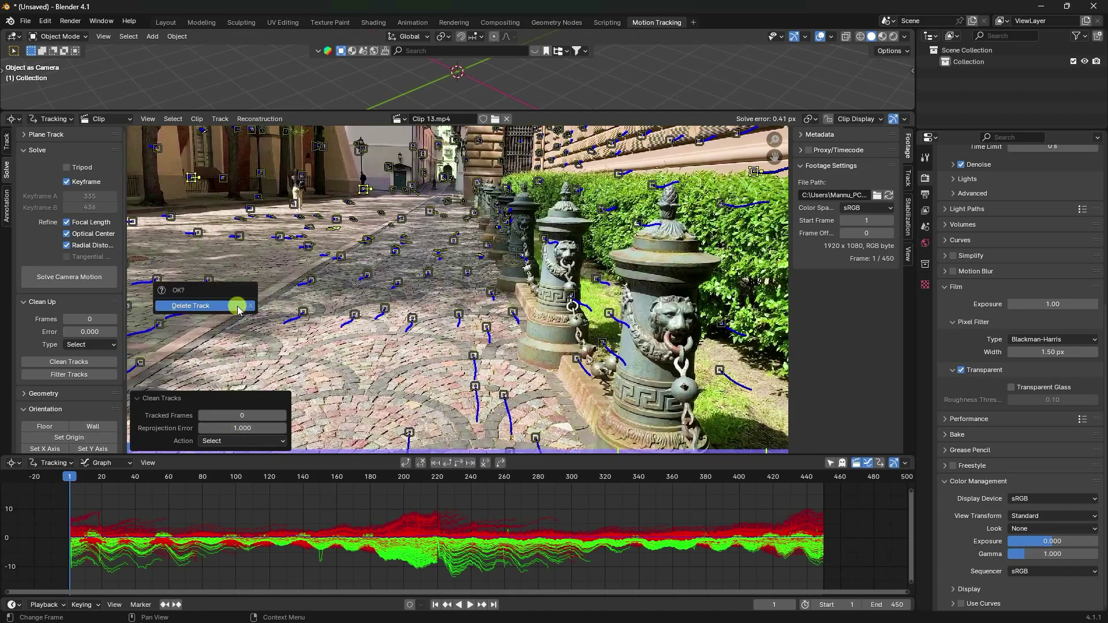
left_click(238, 306)
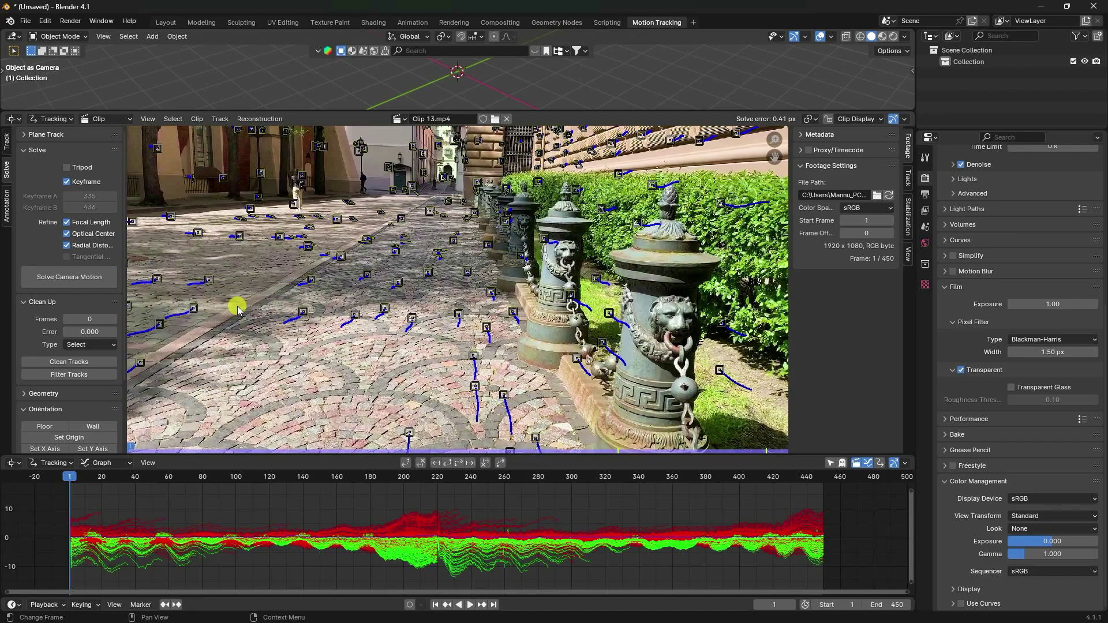
- Re-solve the camera motion from the cleaned tracks, lowering the solve error to 0.30 px
left_click(81, 278)
scroll(98, 384, "down", 4)
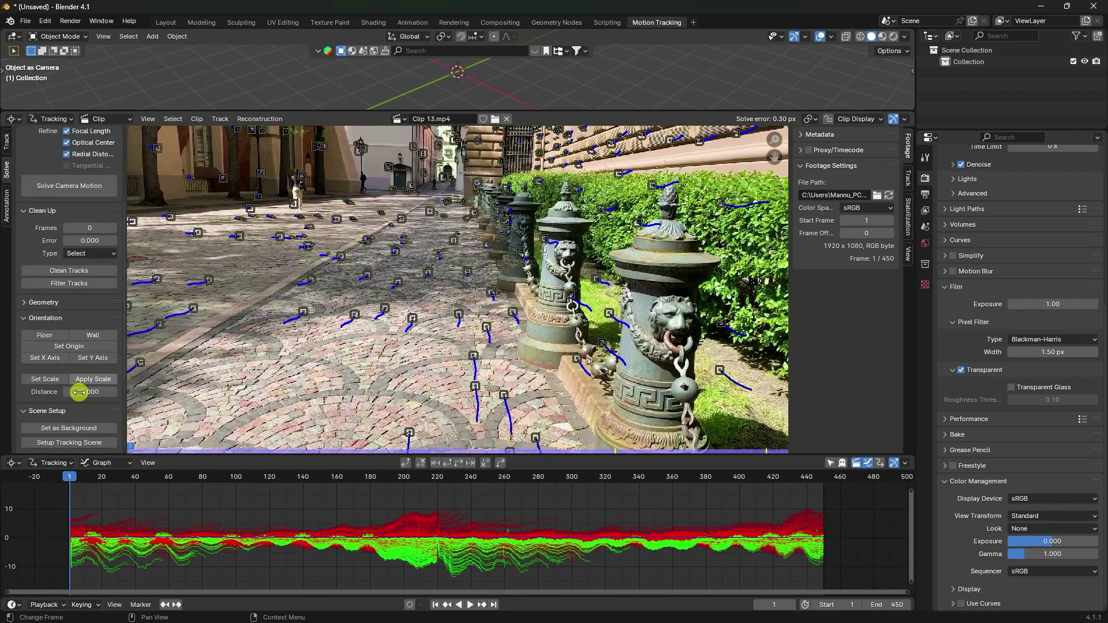
- Use the footage as the camera background and build the foreground/background tracking scene
left_click(56, 430)
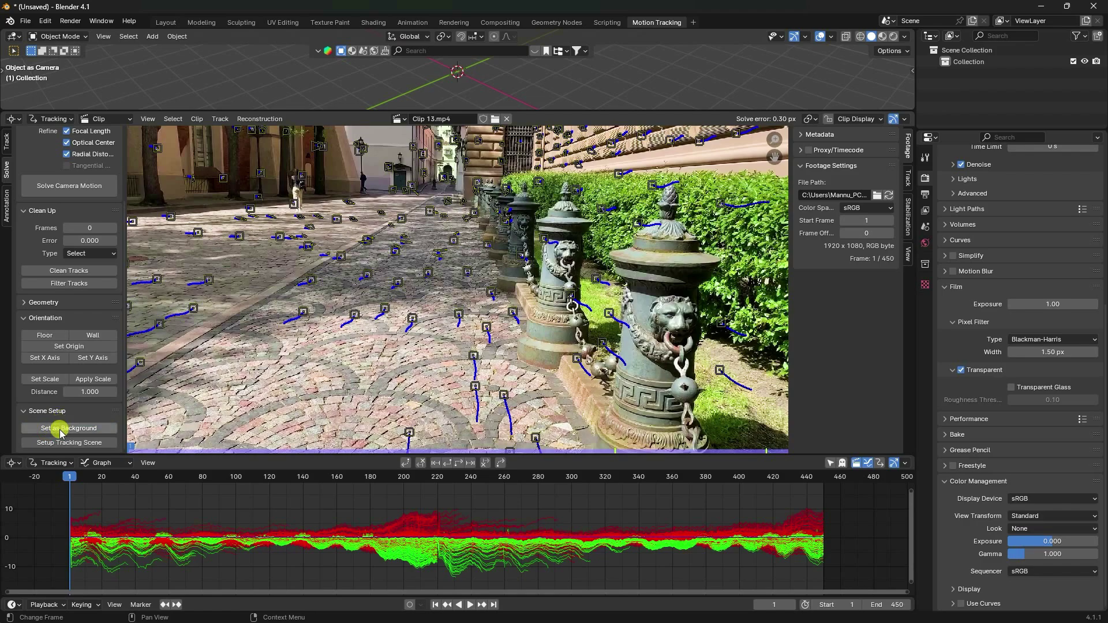
left_click(59, 444)
left_click_drag(358, 114, 336, 157)
- Orient the scene's floor from three tracked points on the cobbled pavement
key("Home")
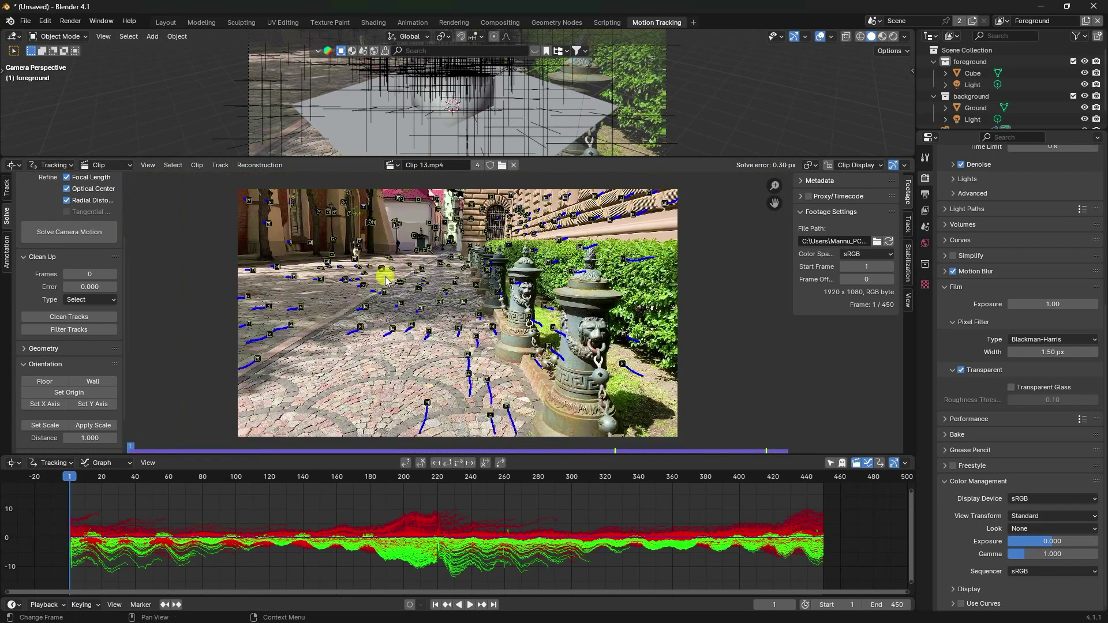
scroll(386, 281, "up", 1)
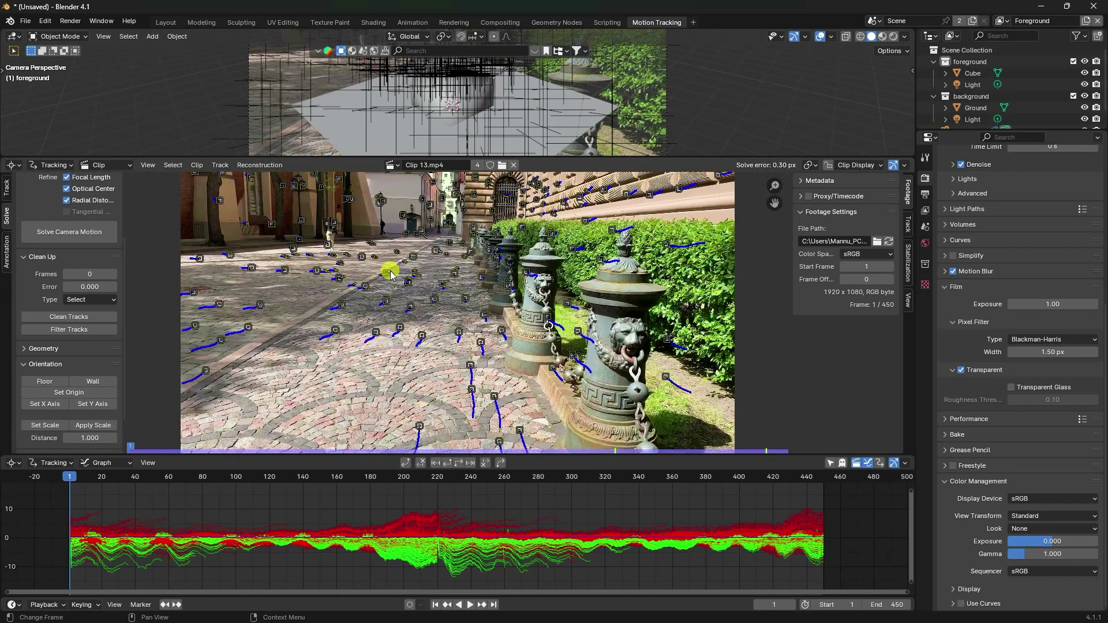
left_click(342, 305)
left_click(411, 306, "shift")
left_click(377, 333, "shift")
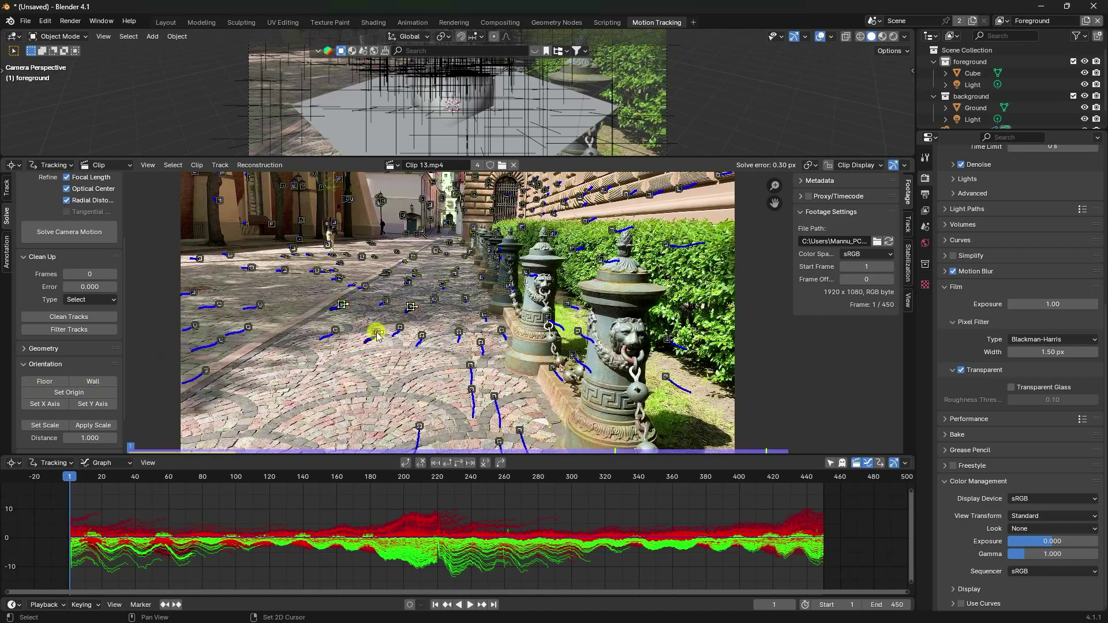
left_click(42, 383)
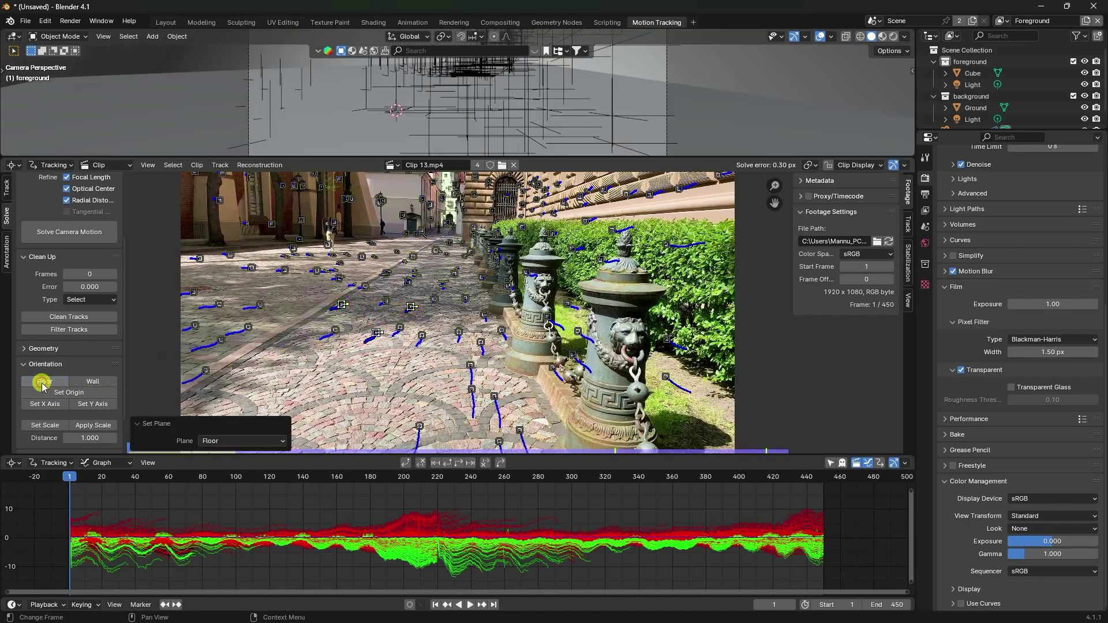
- Select two pavement markers to measure the scene scale between
scroll(399, 138, "down", 3)
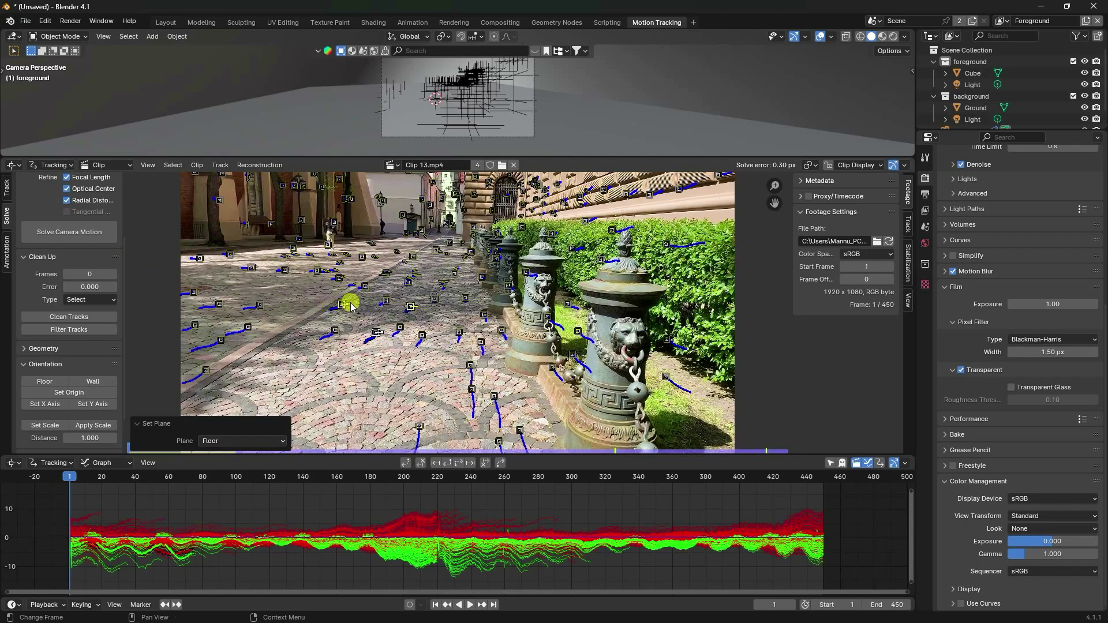
scroll(346, 303, "up", 2)
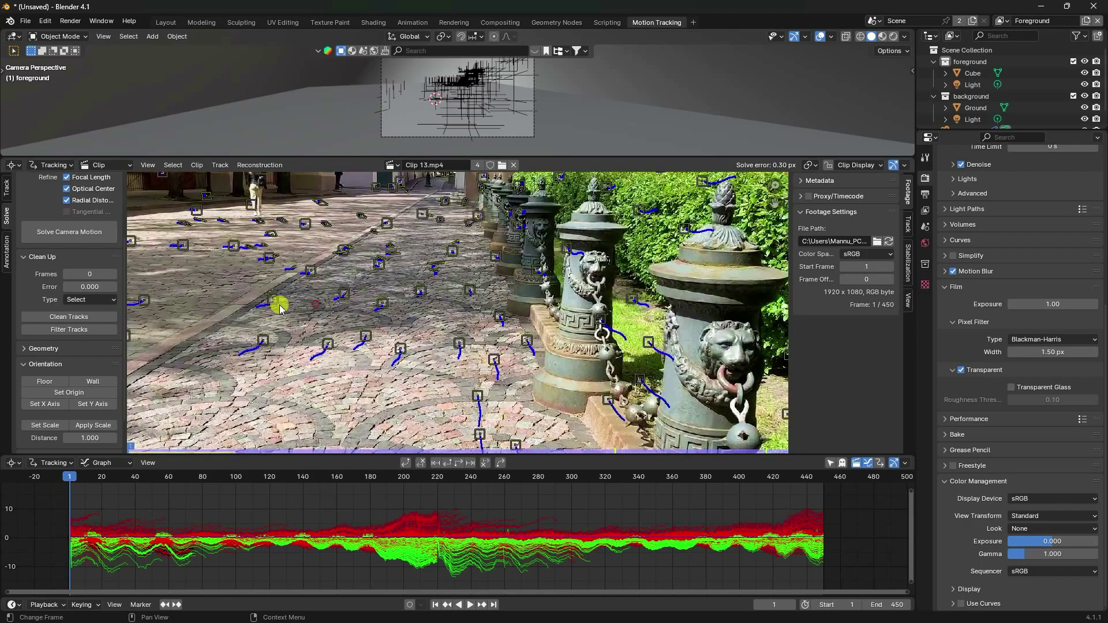
left_click(280, 308)
left_click(375, 301, "shift")
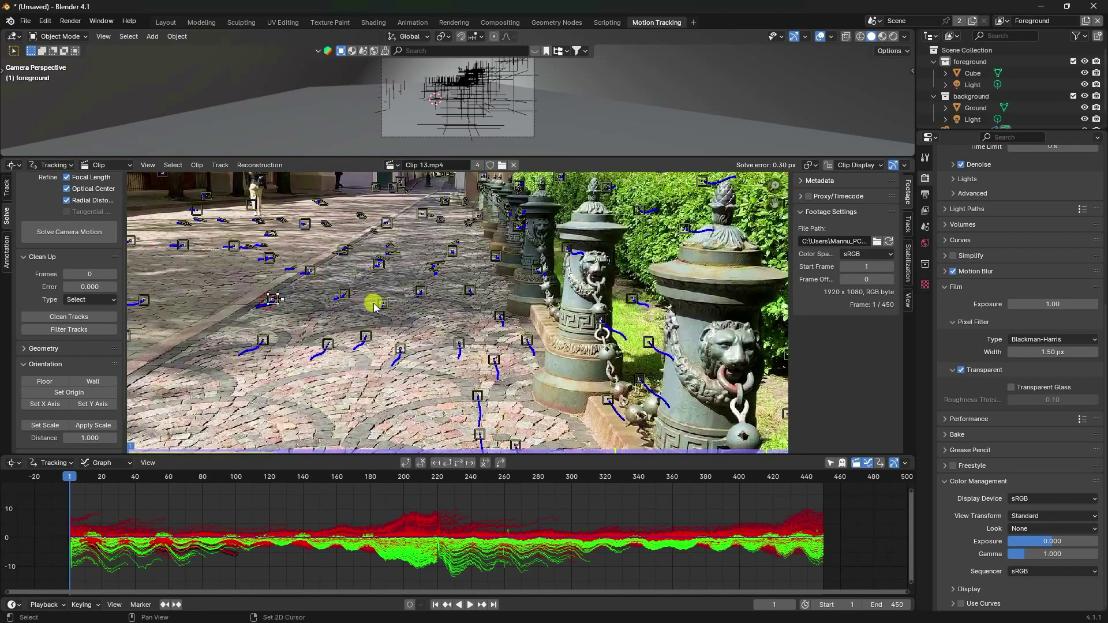
left_click(98, 395)
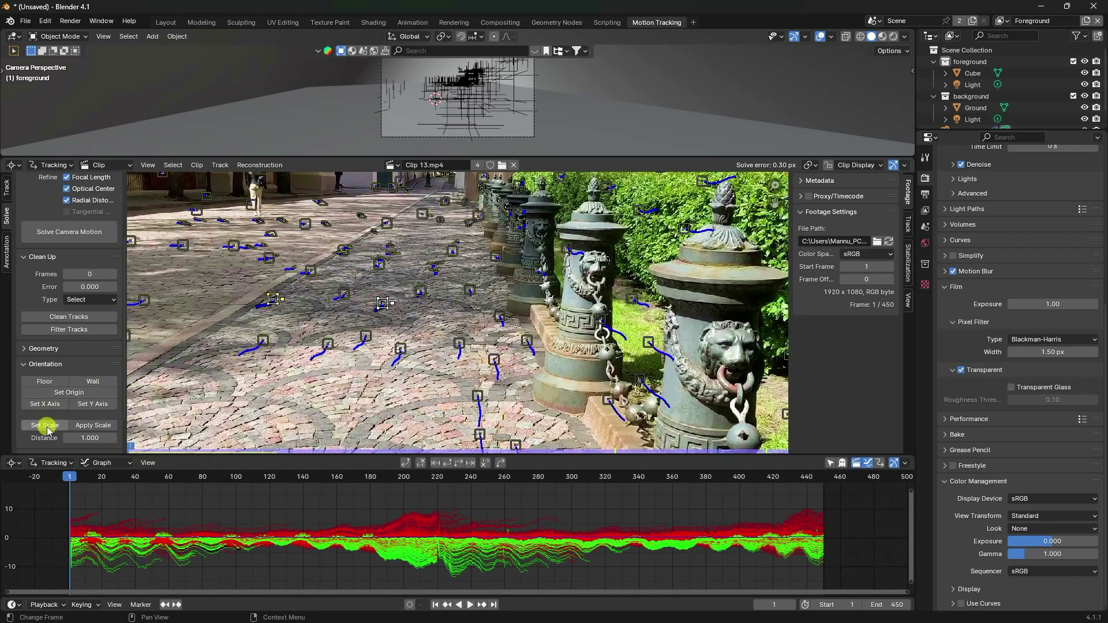
scroll(45, 424, "down", 1)
- Set the distance between the two markers to 5 and apply it as the scene scale
left_click(86, 415)
type("5")
key("Return")
left_click(43, 402)
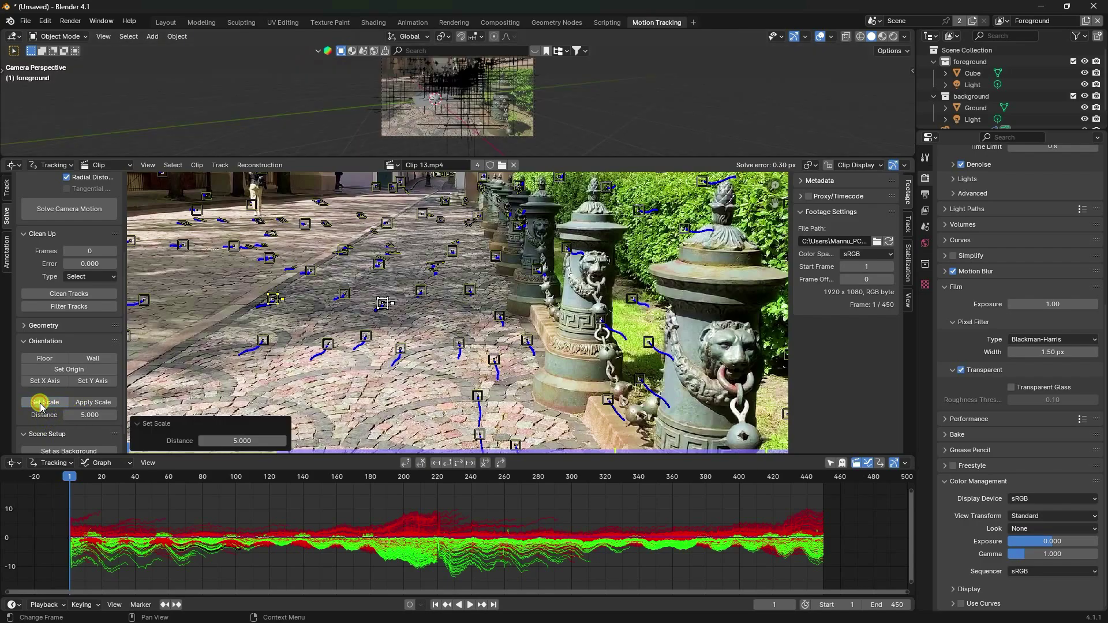
- Enlarge the 3D camera view and set the scene origin at the selected floor marker
scroll(416, 118, "up", 3)
scroll(406, 121, "up", 3)
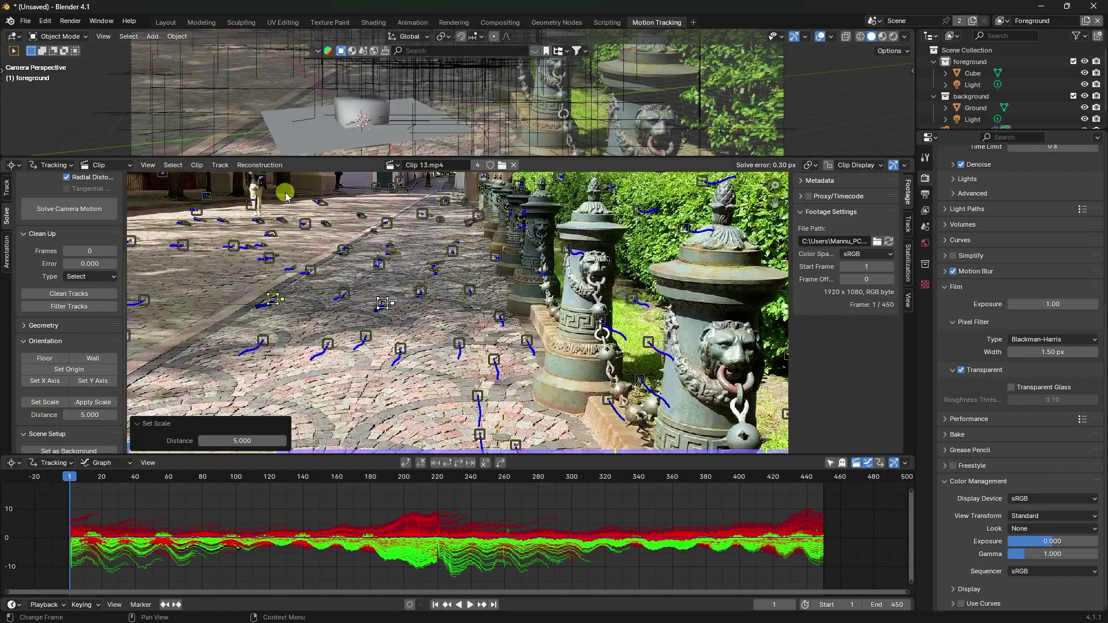
left_click_drag(301, 159, 300, 250)
scroll(347, 161, "down", 3)
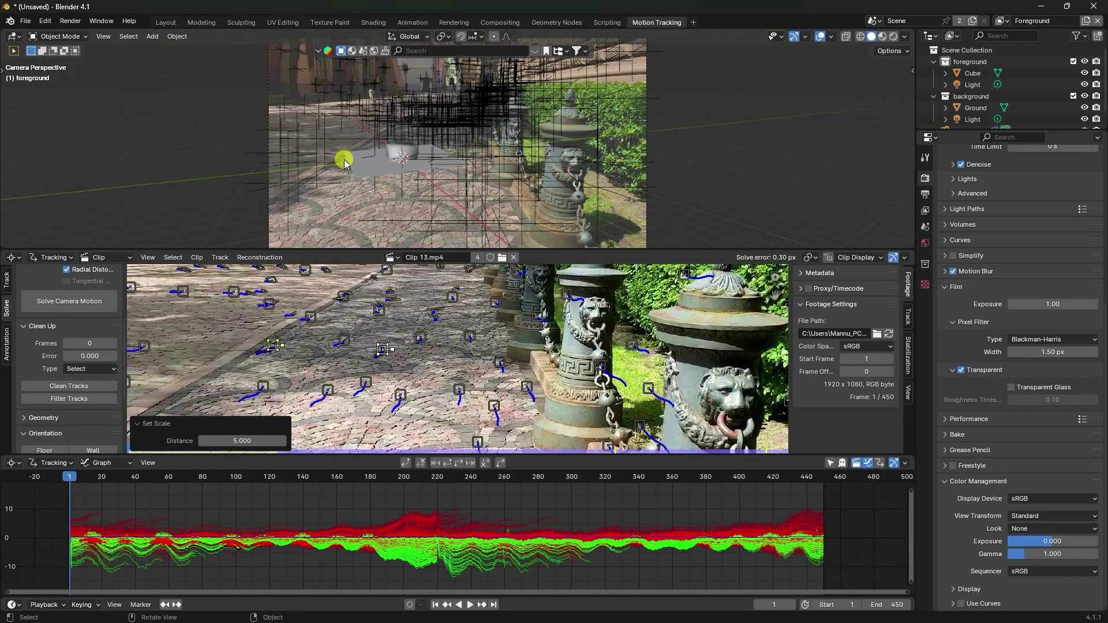
scroll(372, 347, "down", 3)
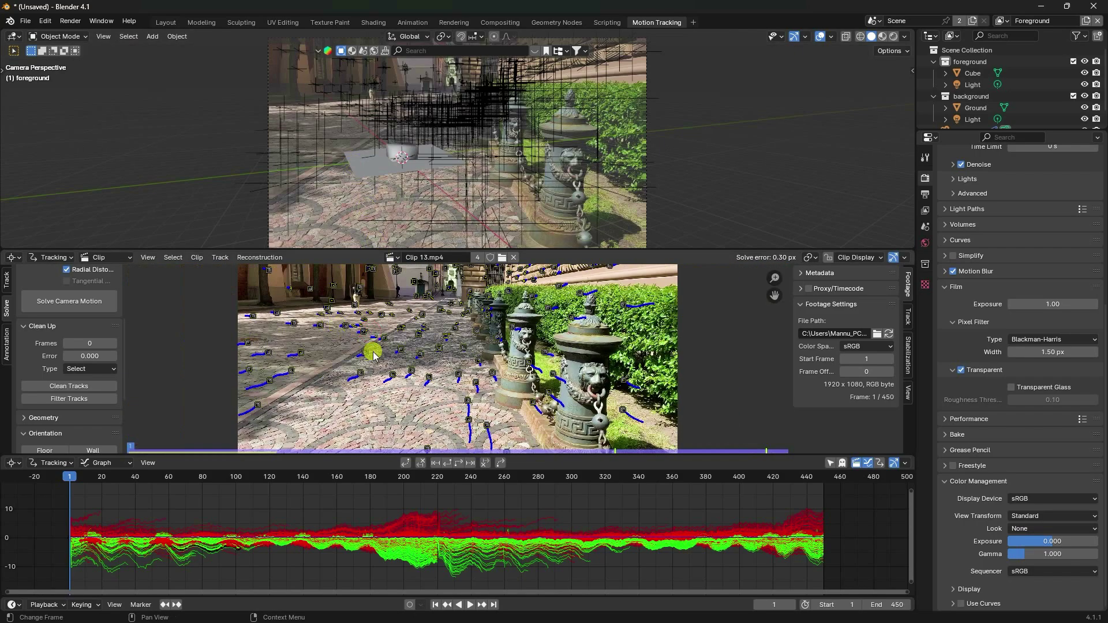
scroll(64, 381, "down", 5)
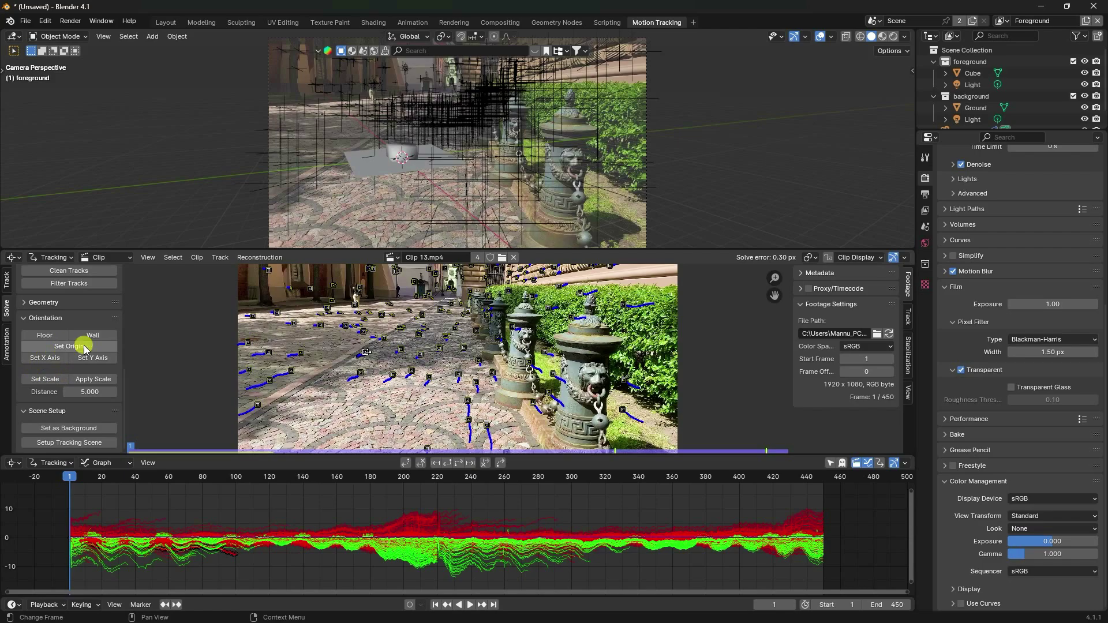
scroll(336, 361, "up", 2)
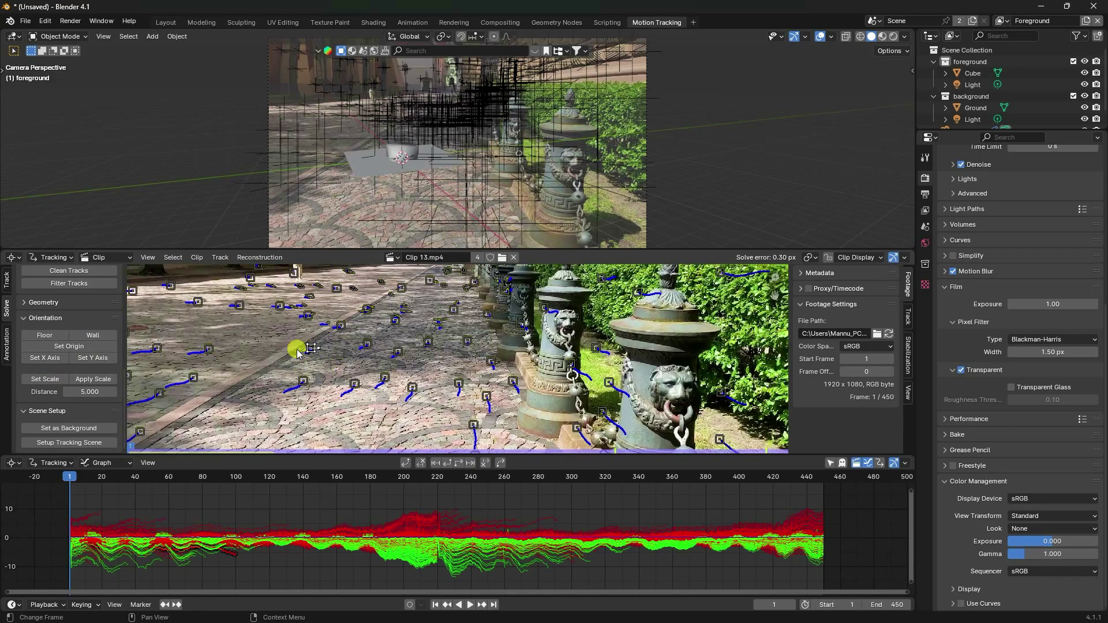
left_click(63, 347)
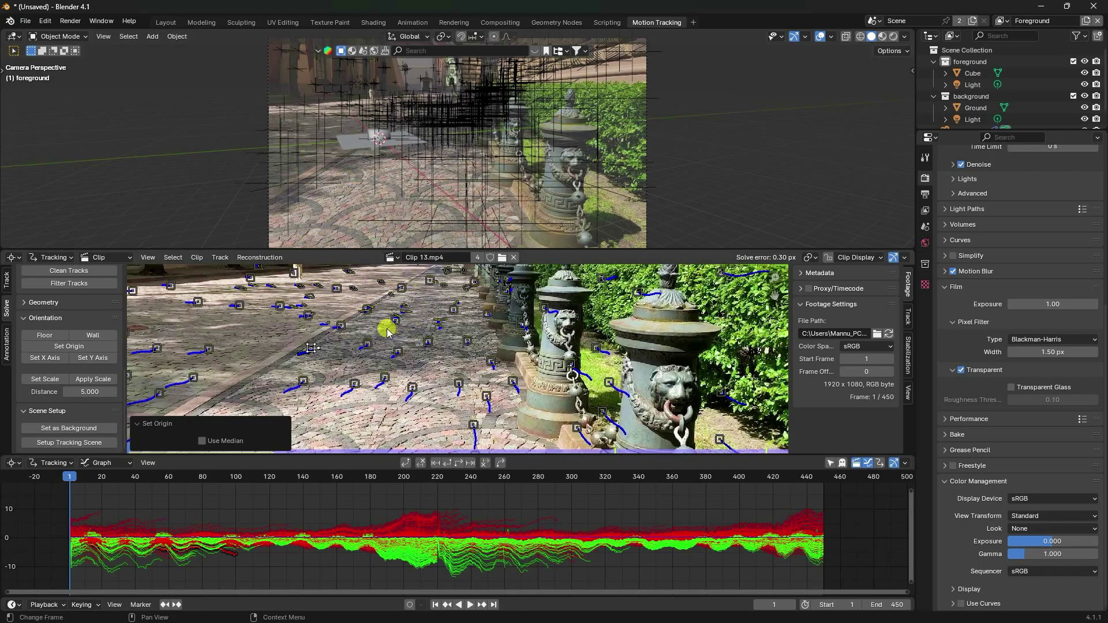
- In the Layout workspace, look through the camera and delete the placeholder Cube
left_click(167, 23)
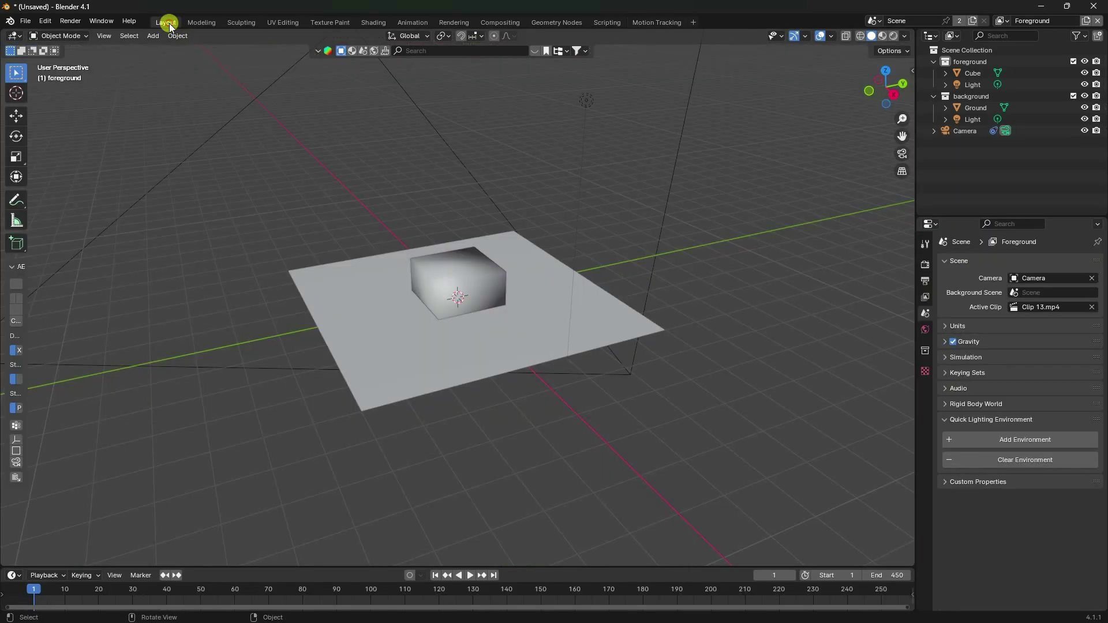
key("KP_0")
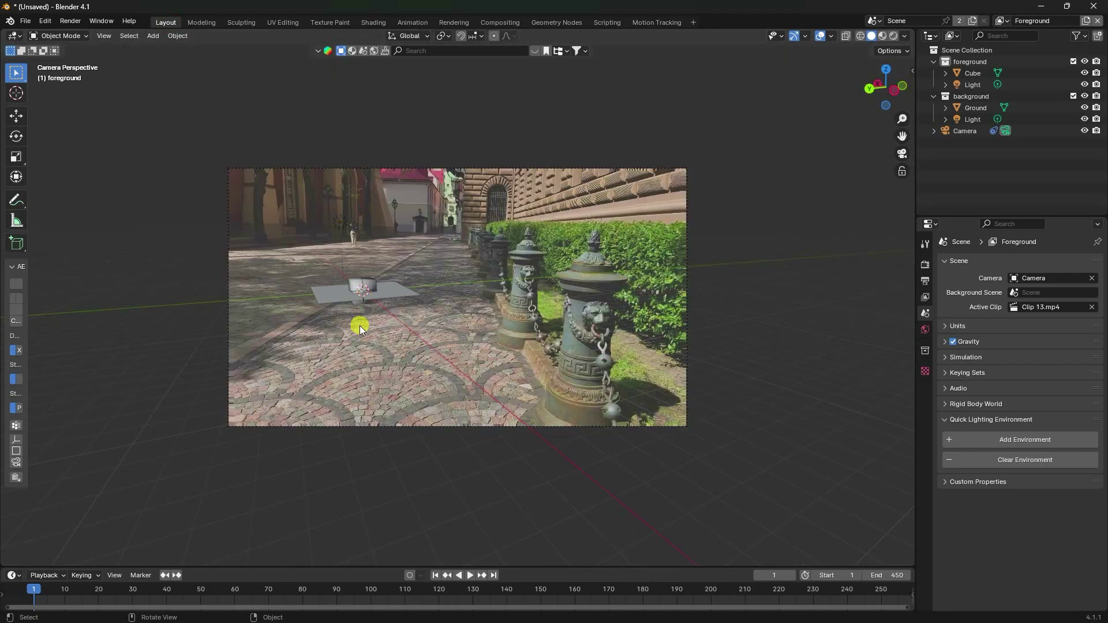
key("Home")
left_click(282, 265)
key("Delete")
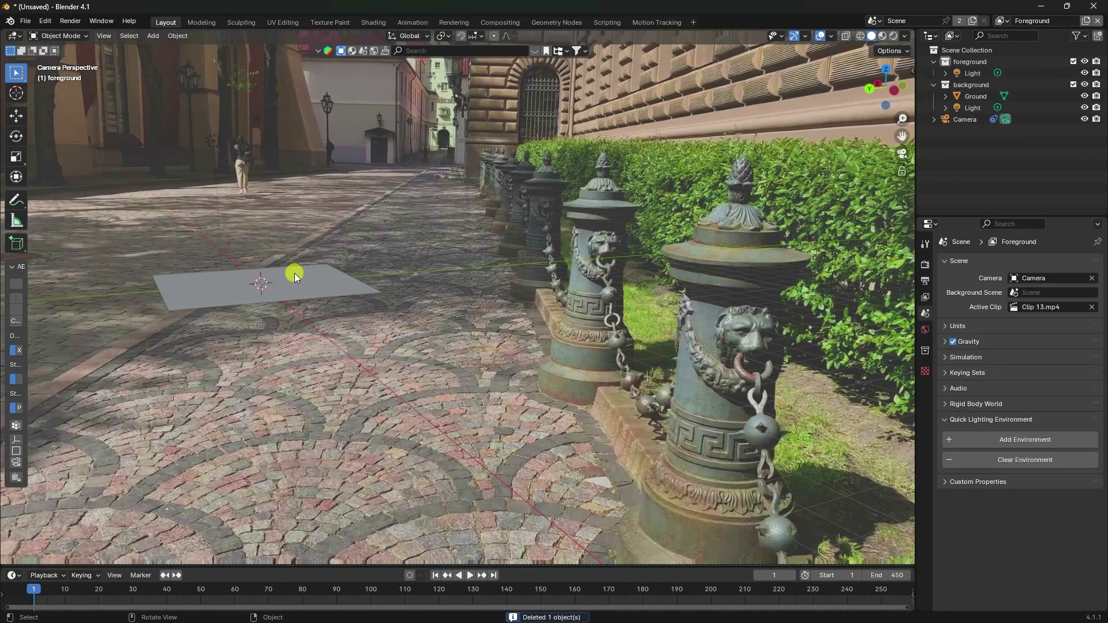
- Set the camera's Background Images opacity to 1.0 so the footage is fully visible
left_click(944, 118)
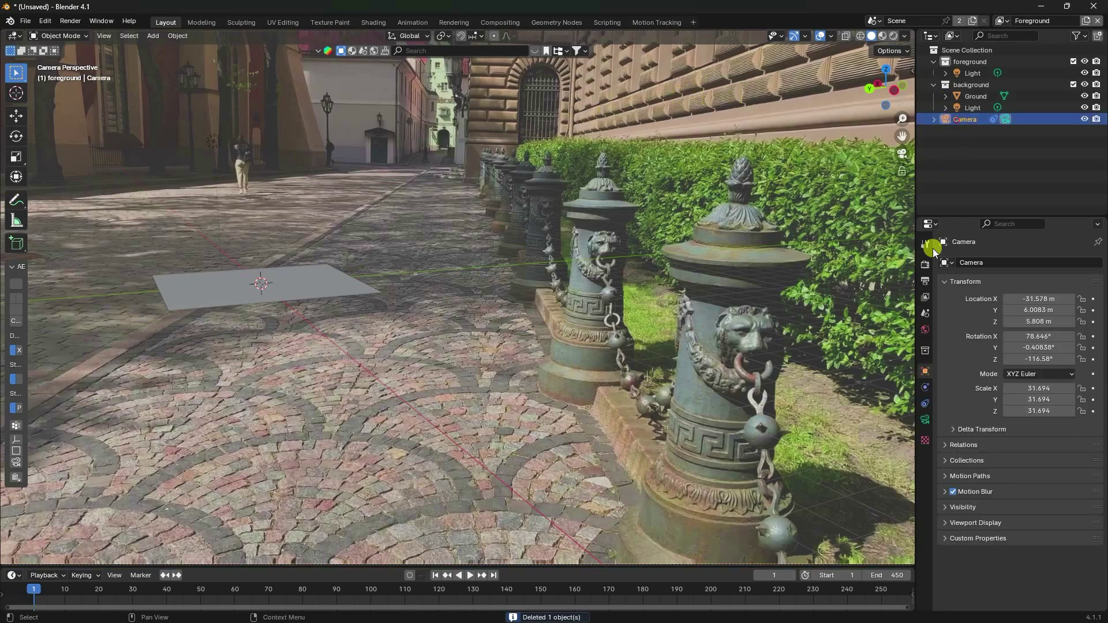
left_click(924, 418)
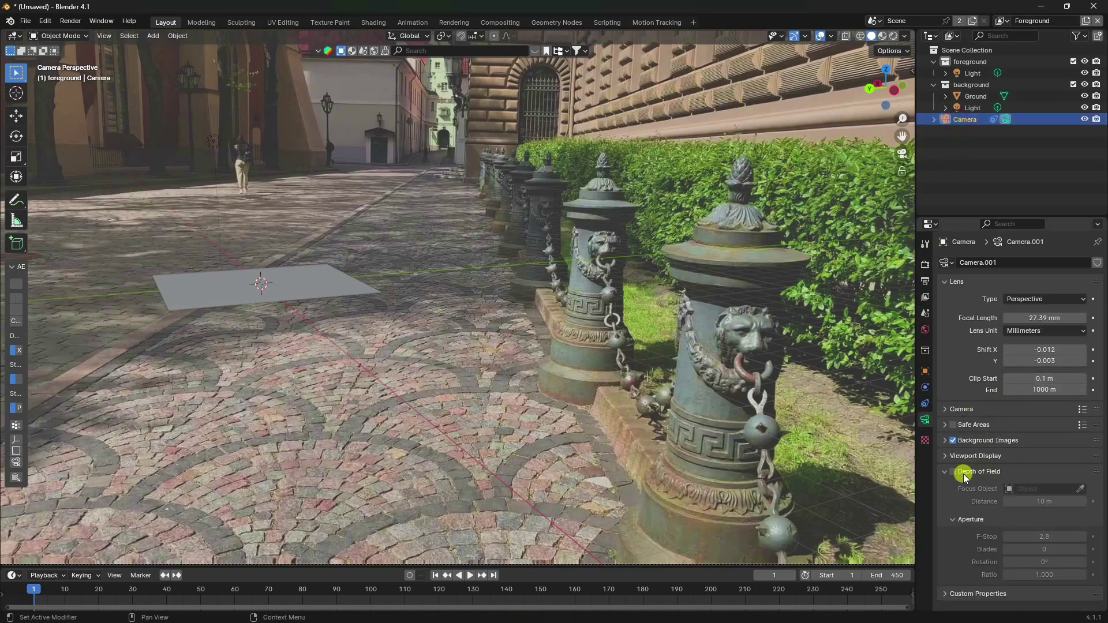
left_click(945, 441)
scroll(981, 450, "down", 6)
left_click_drag(1047, 443, 1068, 445)
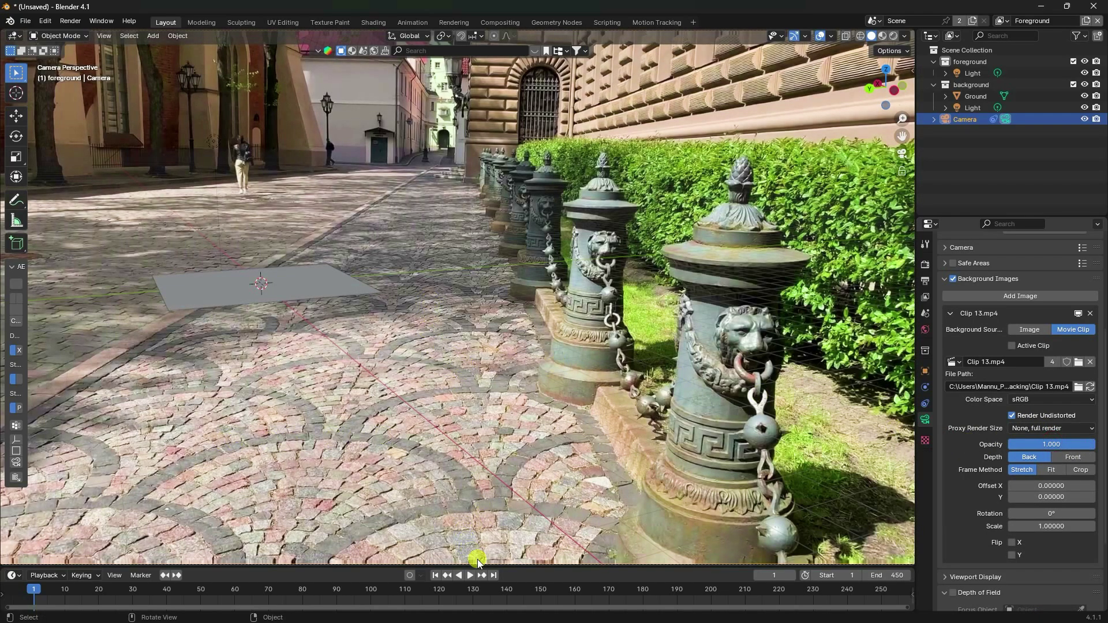
- Play back the tracked footage to check the ground plane, then rewind to frame 1
left_click(470, 575)
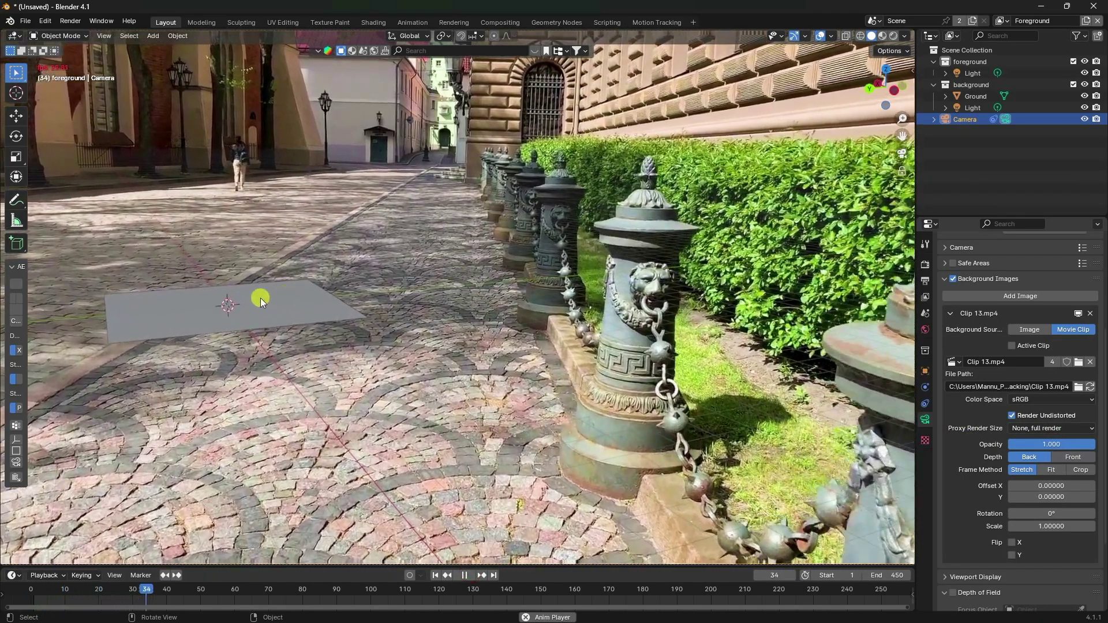
scroll(353, 313, "down", 3)
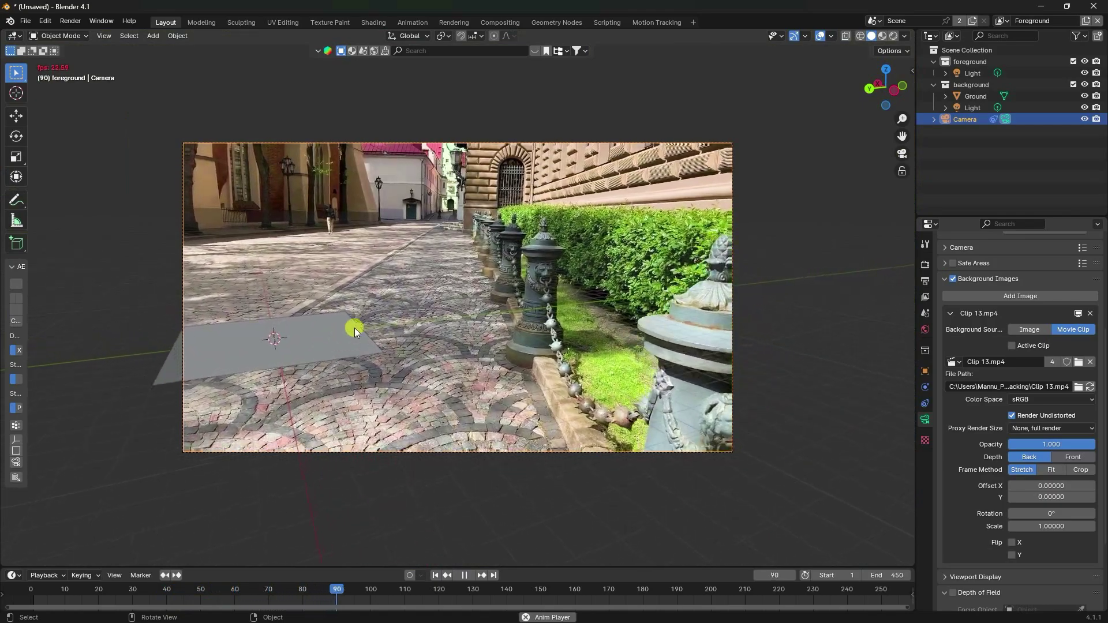
scroll(354, 328, "up", 3)
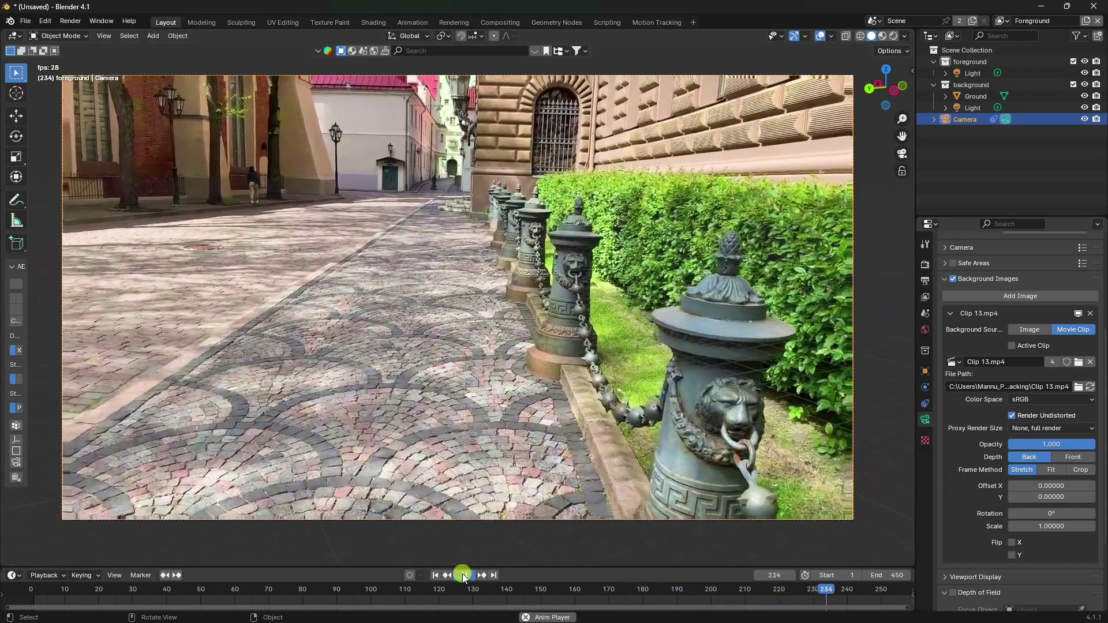
left_click(463, 575)
left_click(435, 576)
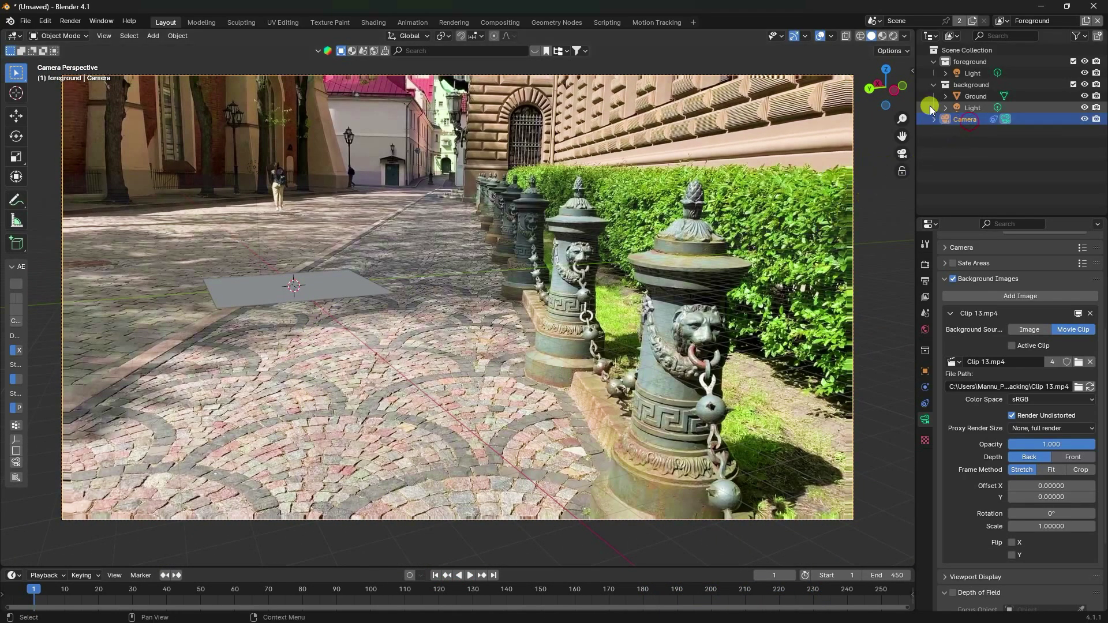
- Move the camera to X -25.128 m, Y -6.2917 m and rotate it to Z -90.578°
key("n")
left_click_drag(842, 96, 329, 158)
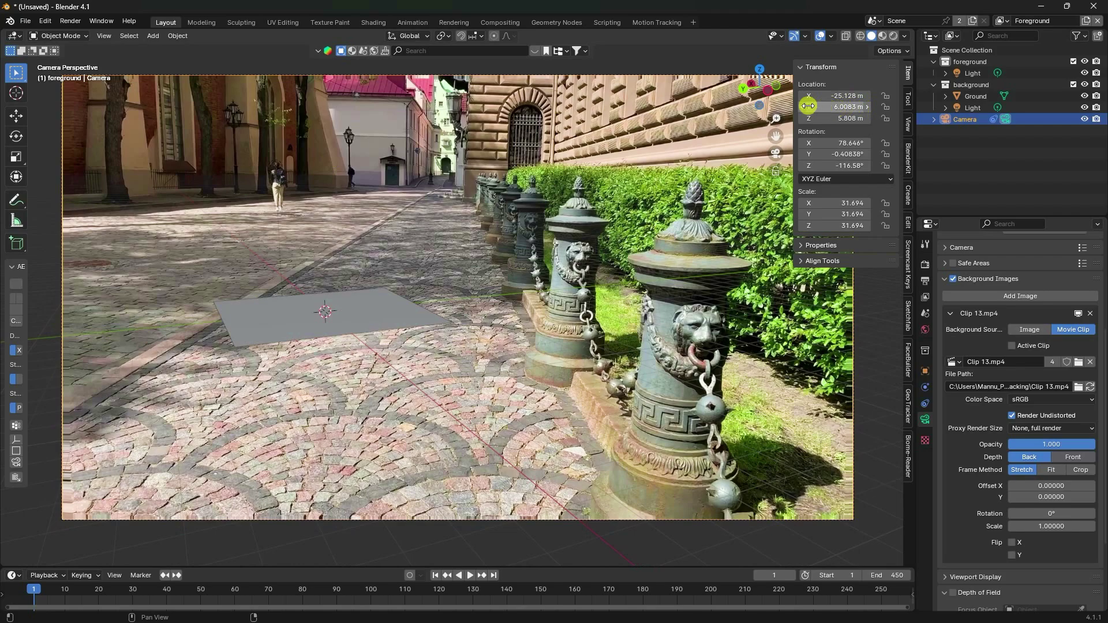
left_click_drag(823, 165, 842, 165)
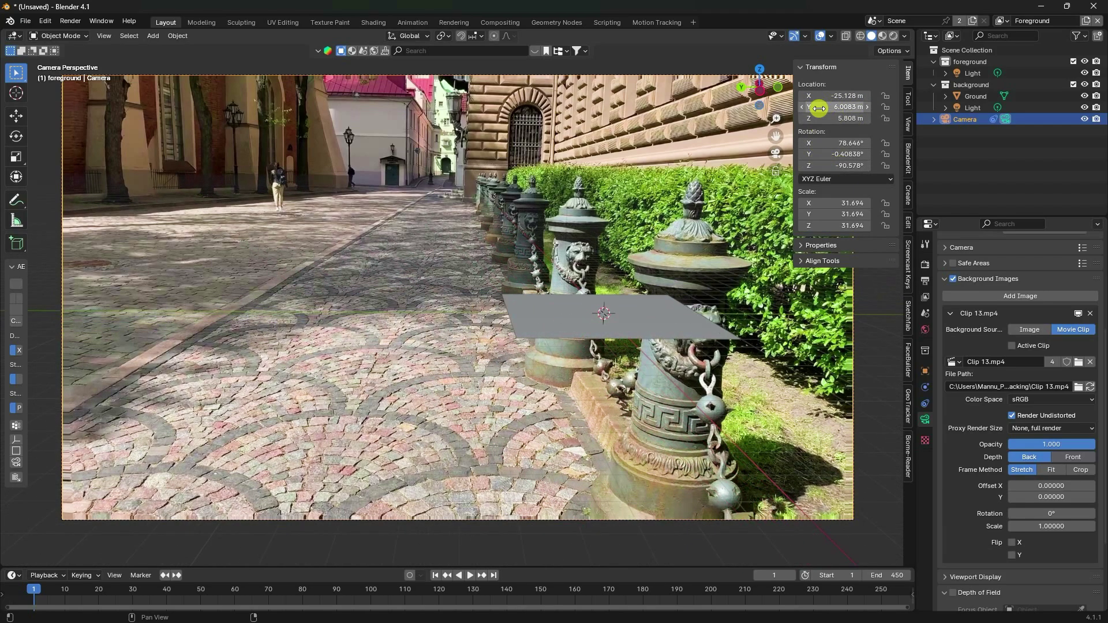
left_click_drag(816, 107, 111, 134)
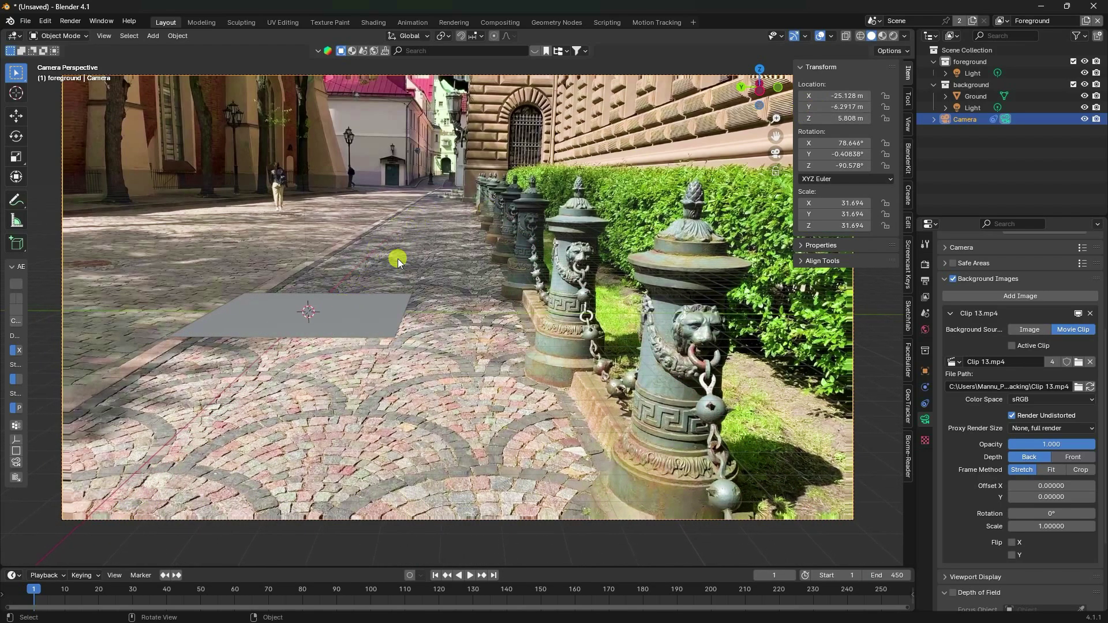
- Stretch the Ground plane to X scale 9.4 and slide it forward to X 21 m
left_click(374, 304)
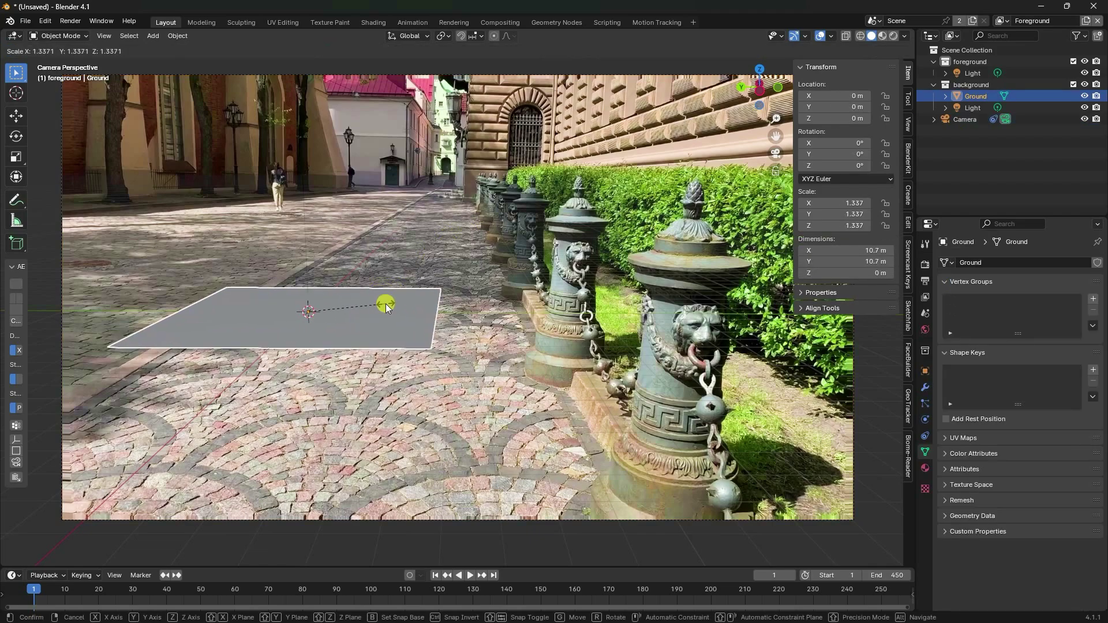
left_click(421, 296)
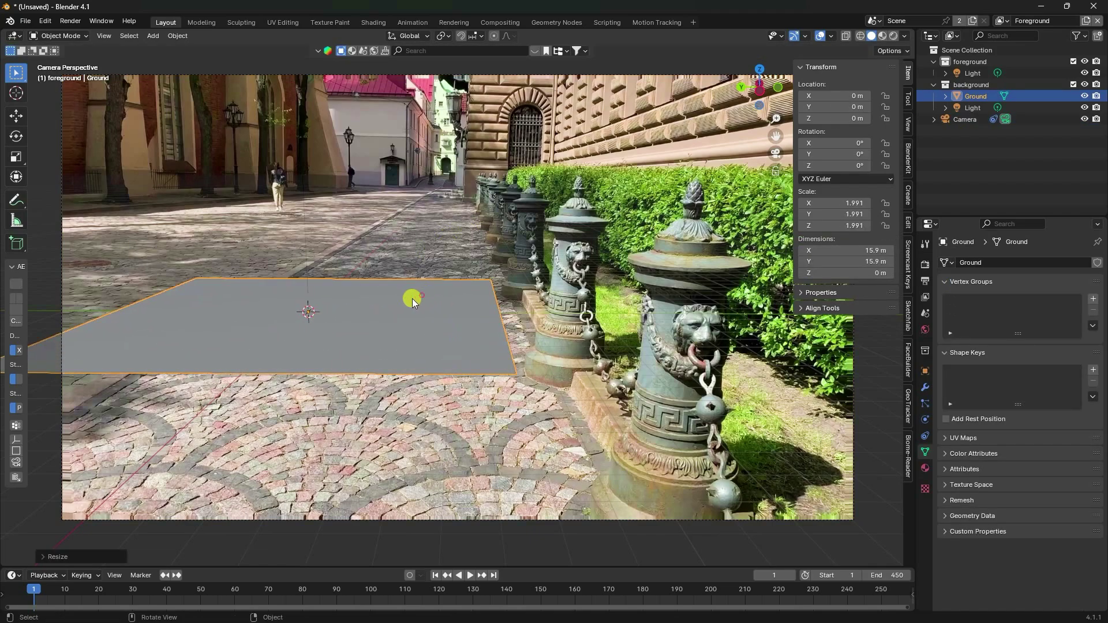
left_click(16, 155)
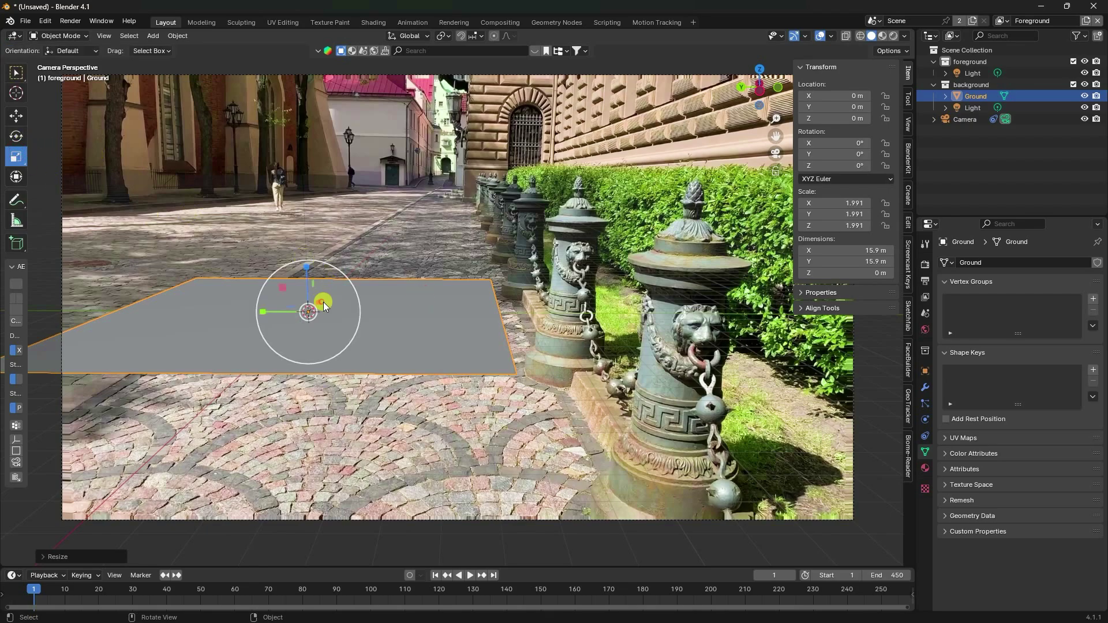
key("s")
key("x")
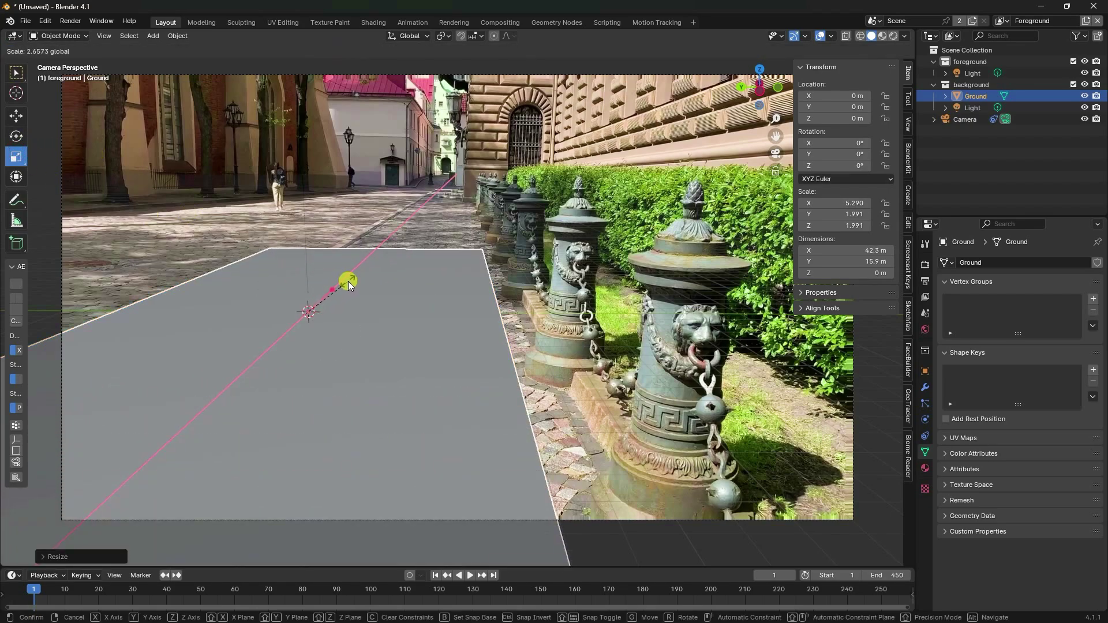
left_click(379, 257)
left_click(16, 115)
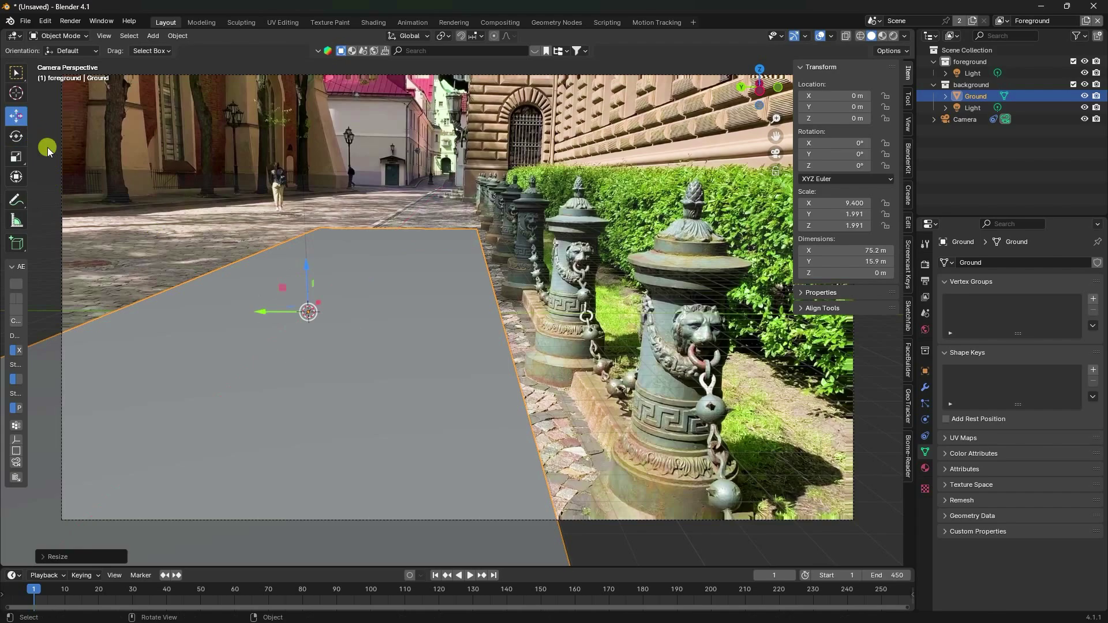
left_click_drag(318, 311, 390, 261)
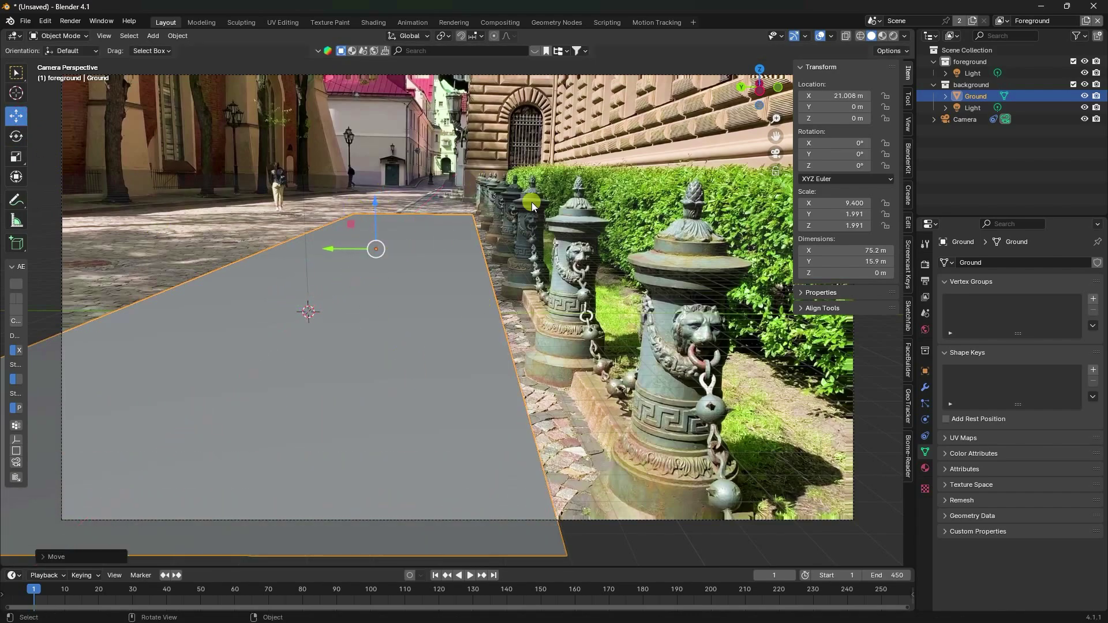
- Play the animation to check the ground stays on the pavement, then return to frame 1
left_click(469, 574)
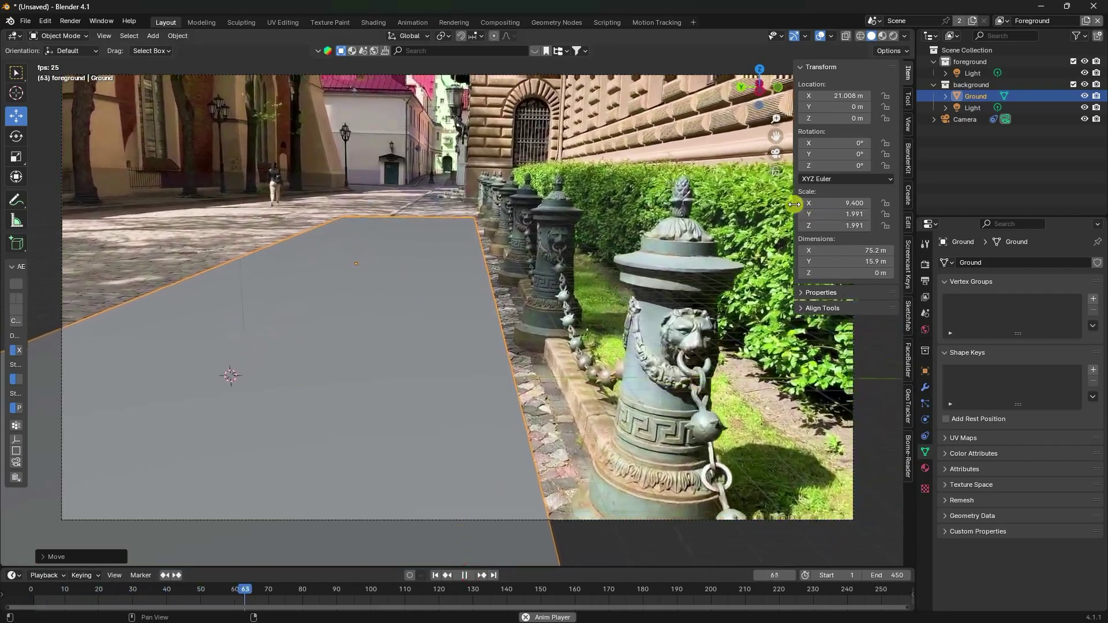
key("n")
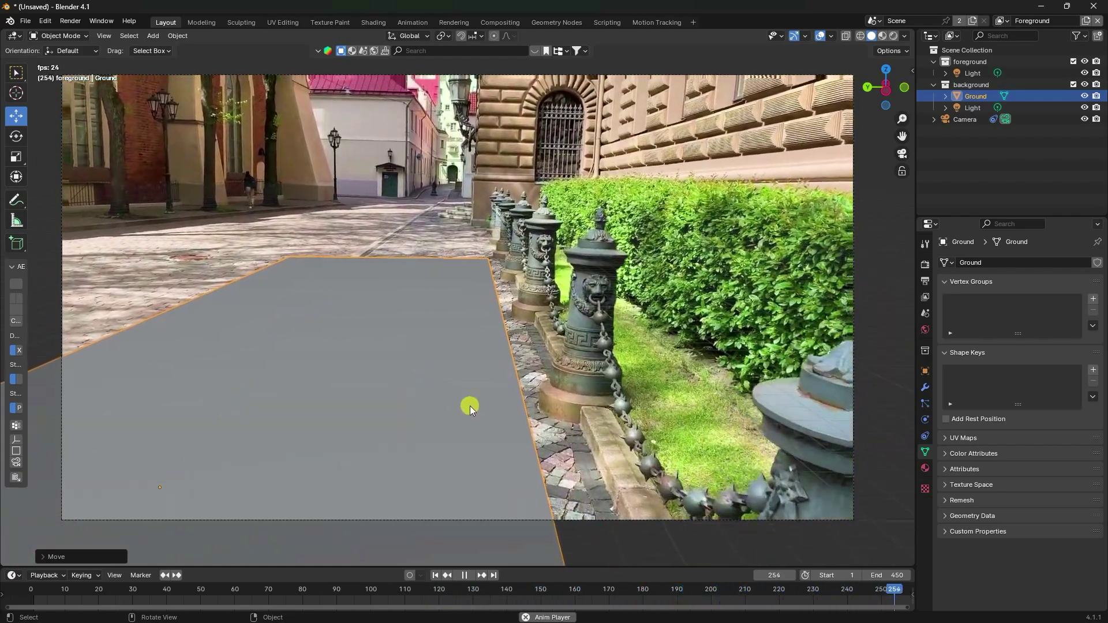
left_click(454, 577)
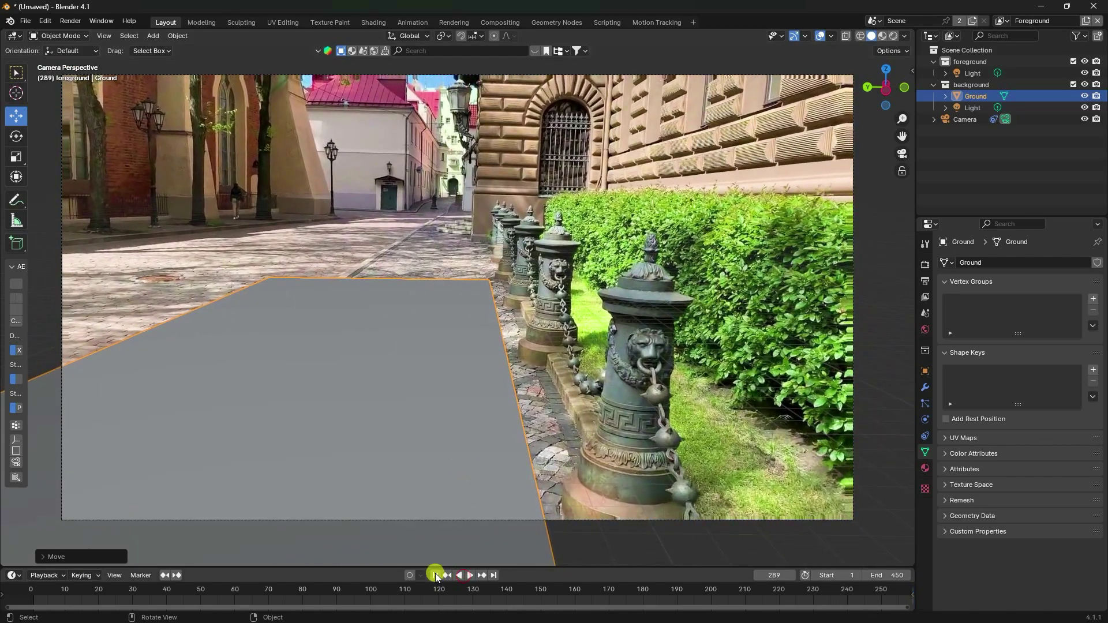
left_click(436, 575)
left_click(25, 21)
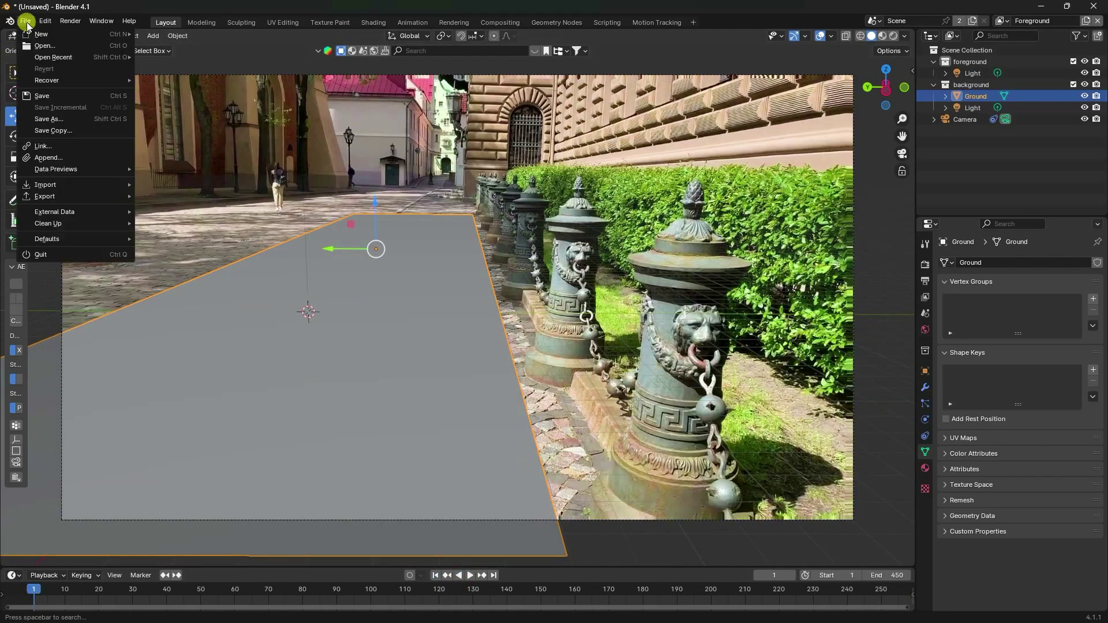
- Append the CANDY BOX collection from CANDY BOX.blend in the New Motion Tracking folder
left_click(52, 158)
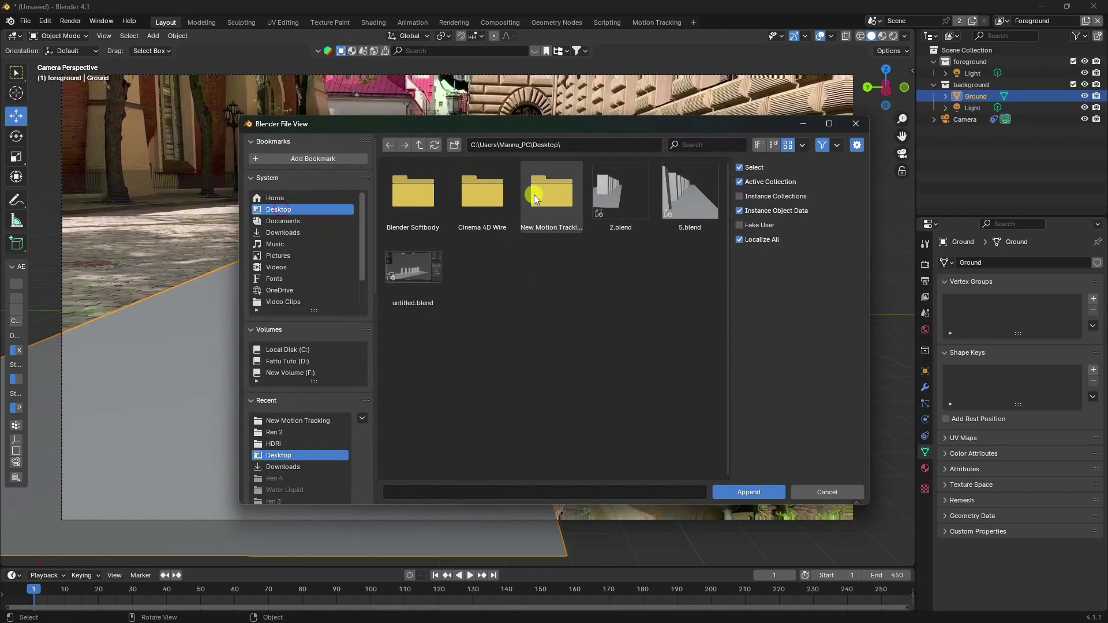
double_click(537, 198)
left_click(711, 268)
left_click(747, 492)
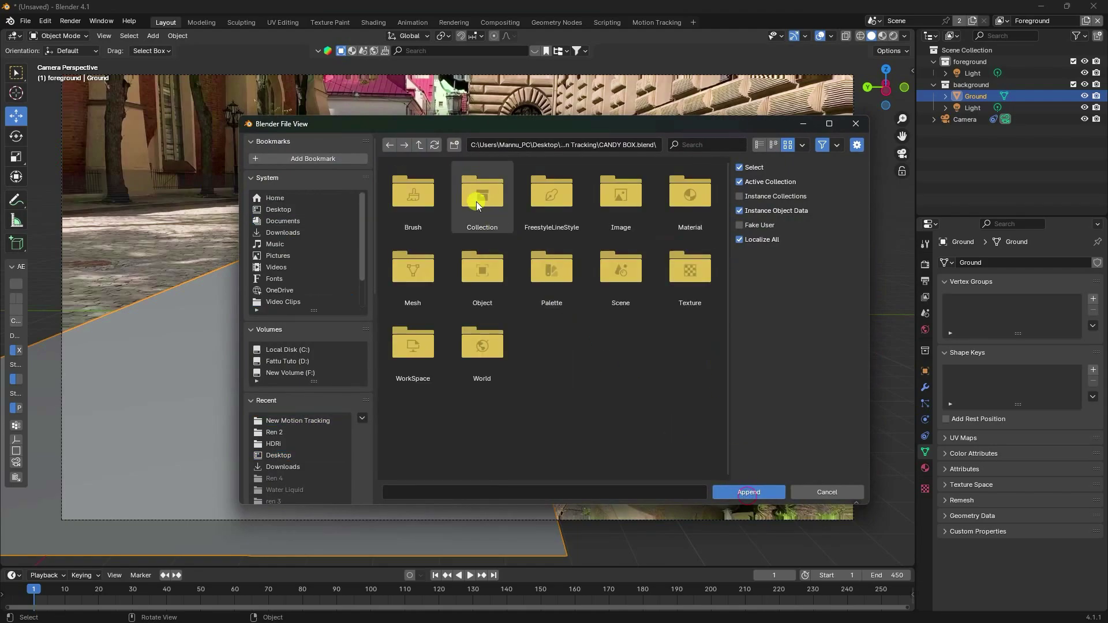
left_click(482, 193)
left_click(413, 193)
left_click(739, 492)
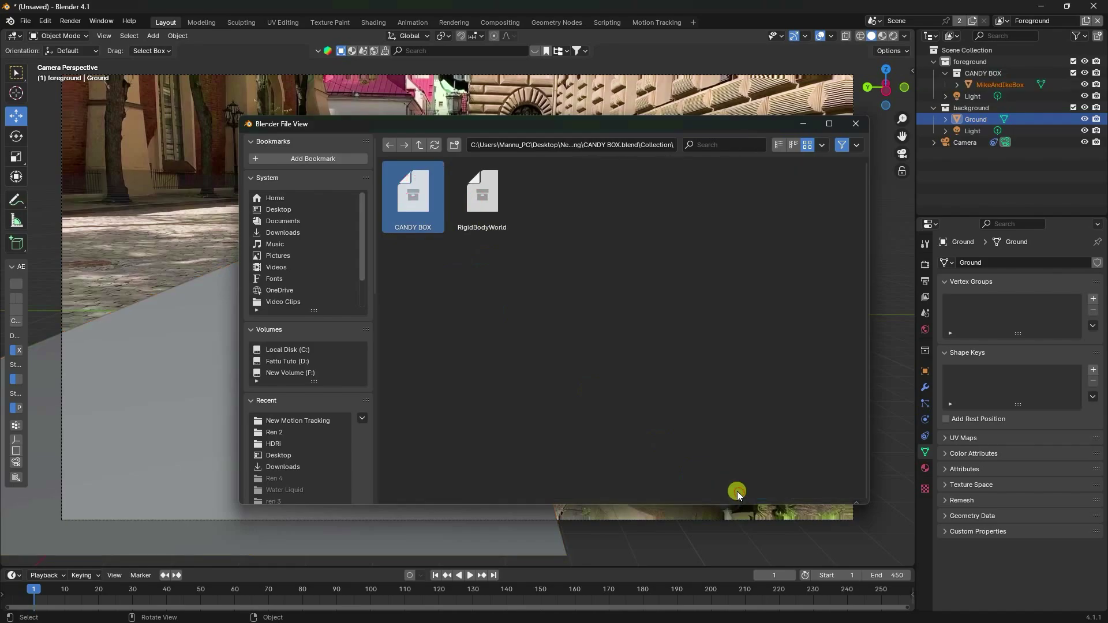
- Move CANDY BOX to the Scene Collection root and view it in Material Preview shading
left_click_drag(958, 73, 977, 166)
left_click(933, 119)
scroll(462, 200, "down", 5)
scroll(461, 287, "up", 3)
scroll(416, 287, "up", 2)
middle_click_drag(408, 287, 487, 312)
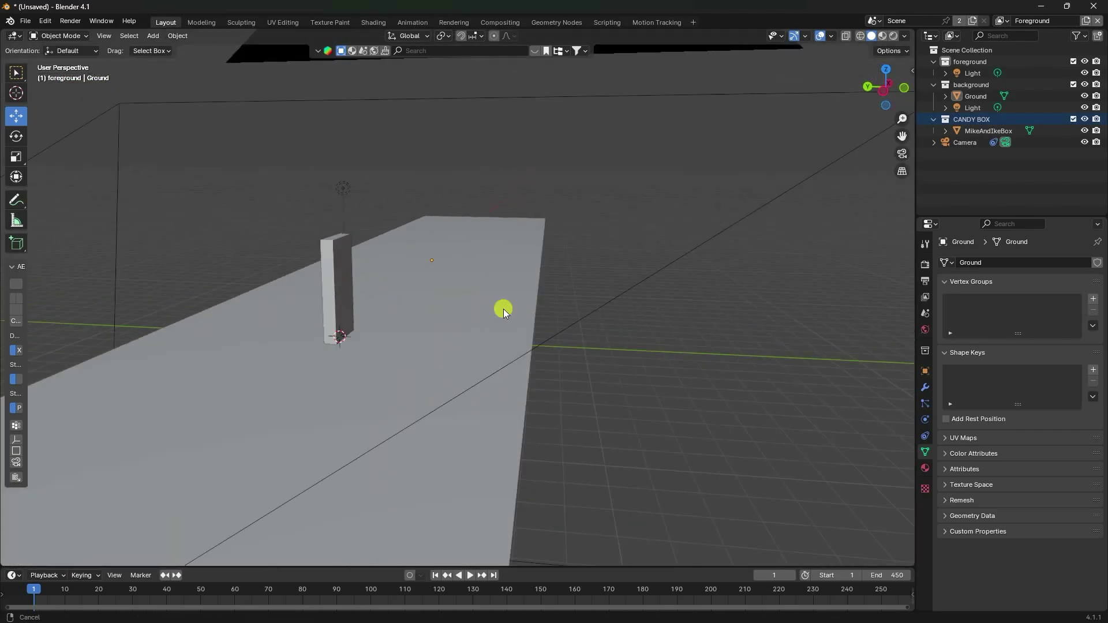
left_click(883, 38)
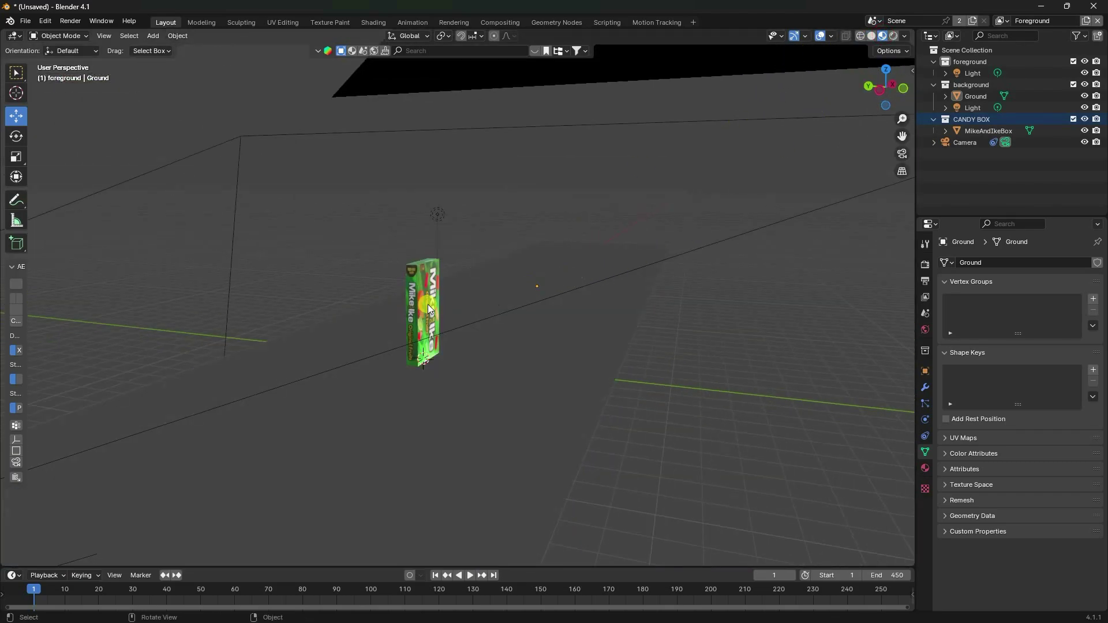
- Save the scene file with Ctrl+S
scroll(428, 303, "up", 8)
middle_click_drag(362, 329, 472, 340)
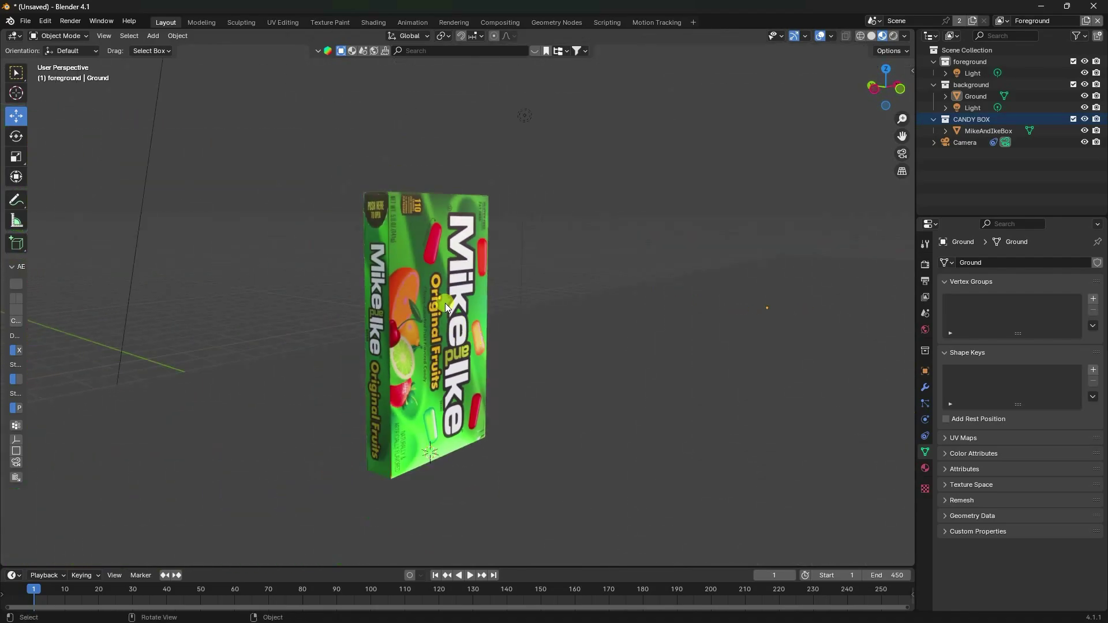
key("ctrl+s")
- Rotate the MikeAndIkeBox 90° around X so it stands upright
middle_click_drag(647, 394, 486, 315)
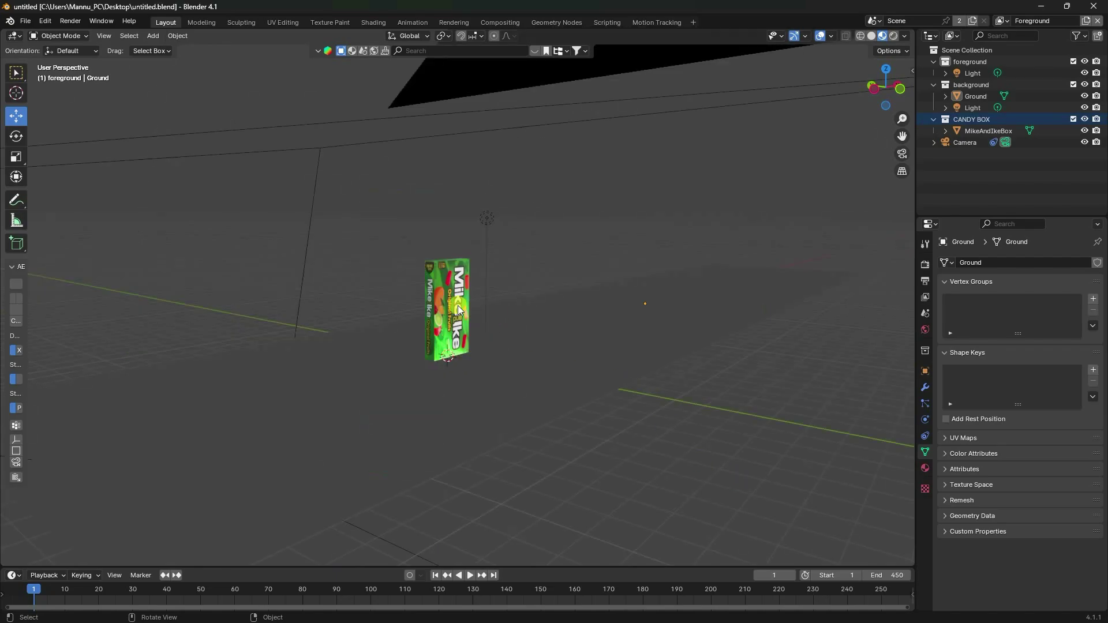
left_click(459, 310)
left_click(923, 370)
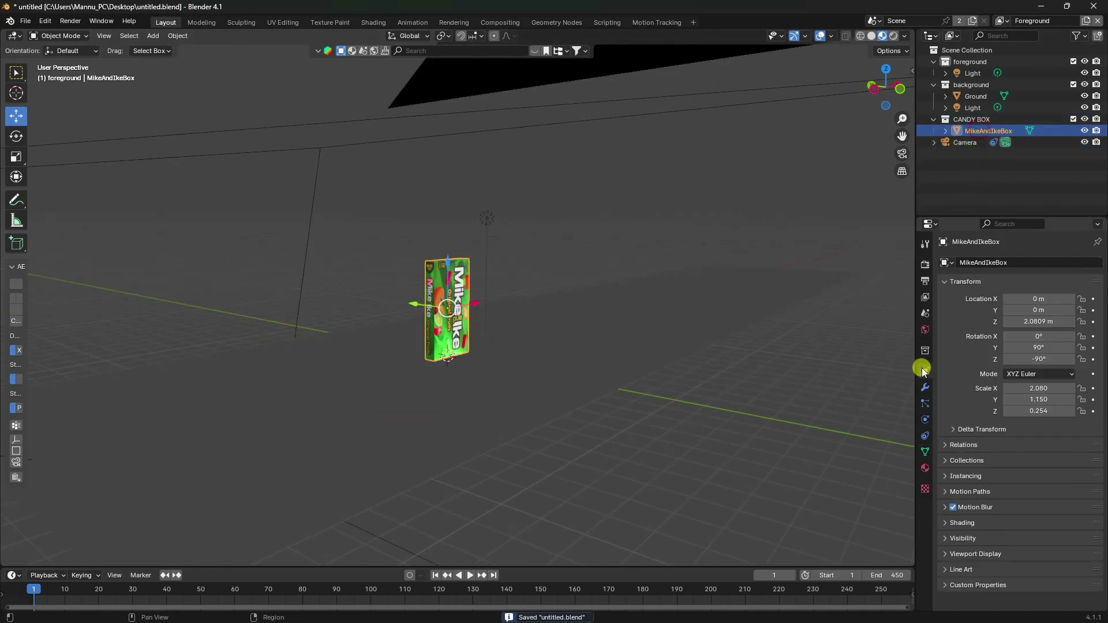
mouse_move(1038, 338)
left_mouse_down()
mouse_move(161, 338)
mouse_move(1037, 338)
left_mouse_up()
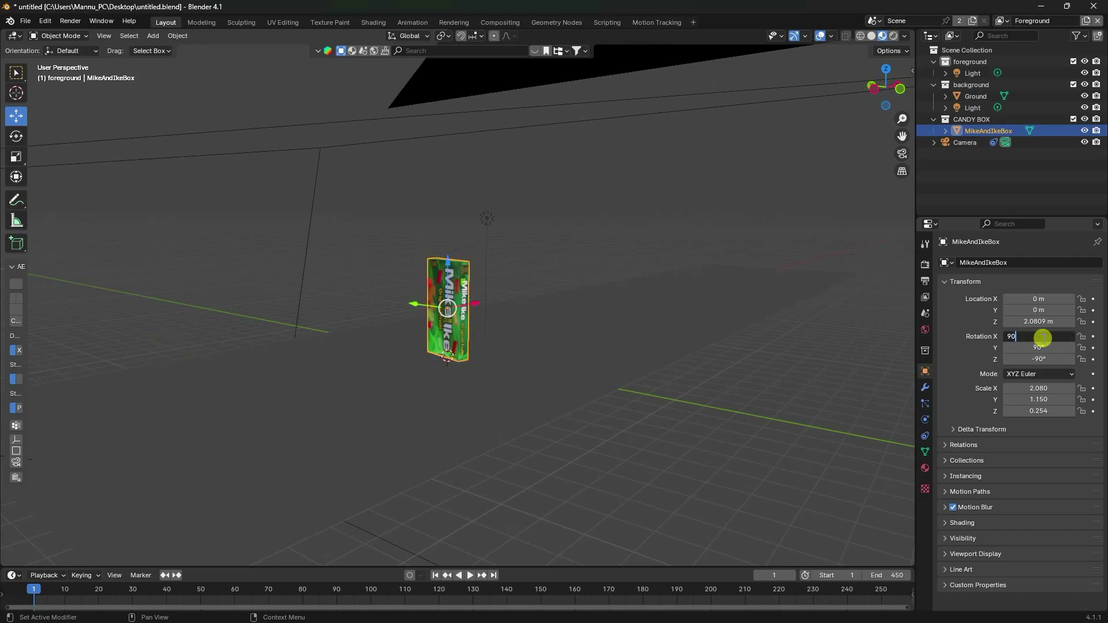
key("Return")
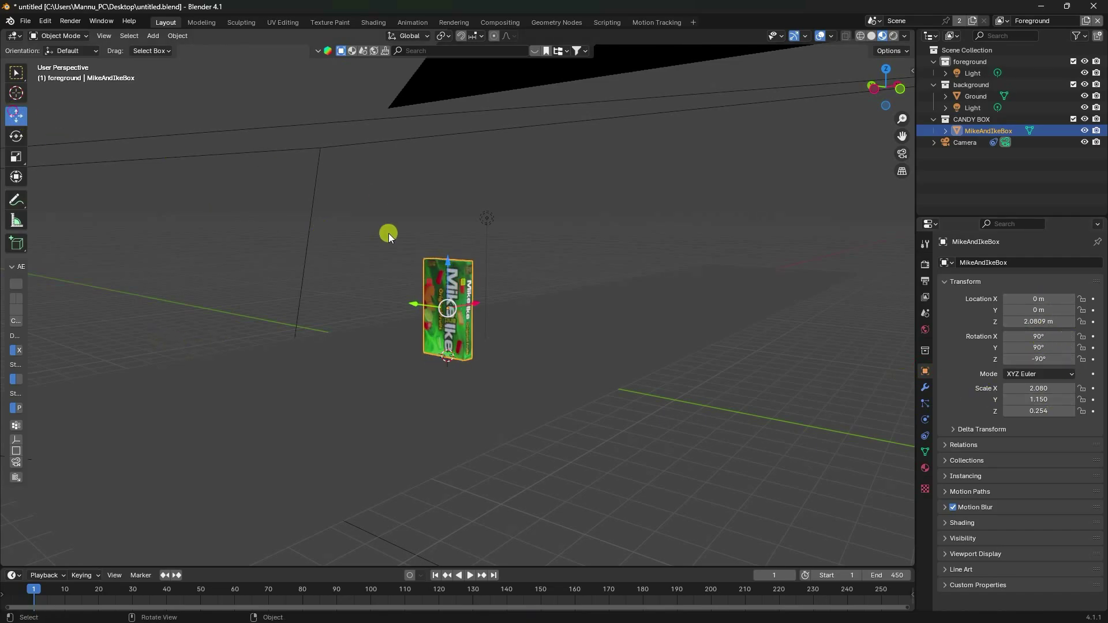
- Double the MikeAndIkeBox's size, viewed through the camera in solid shading
key("KP_0")
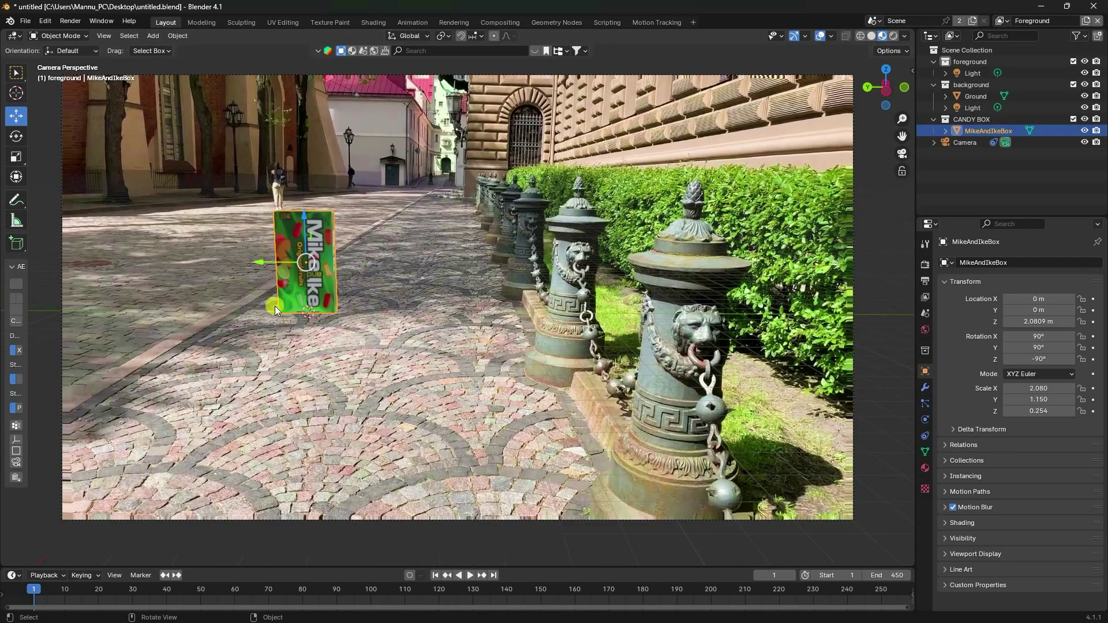
left_click(871, 36)
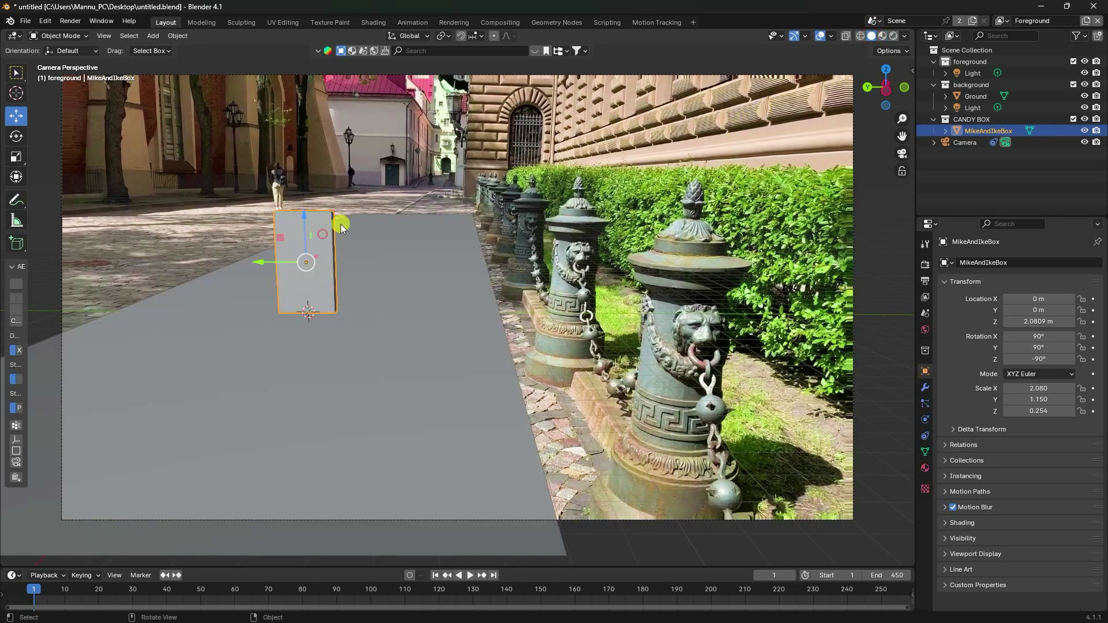
key("s")
key("2")
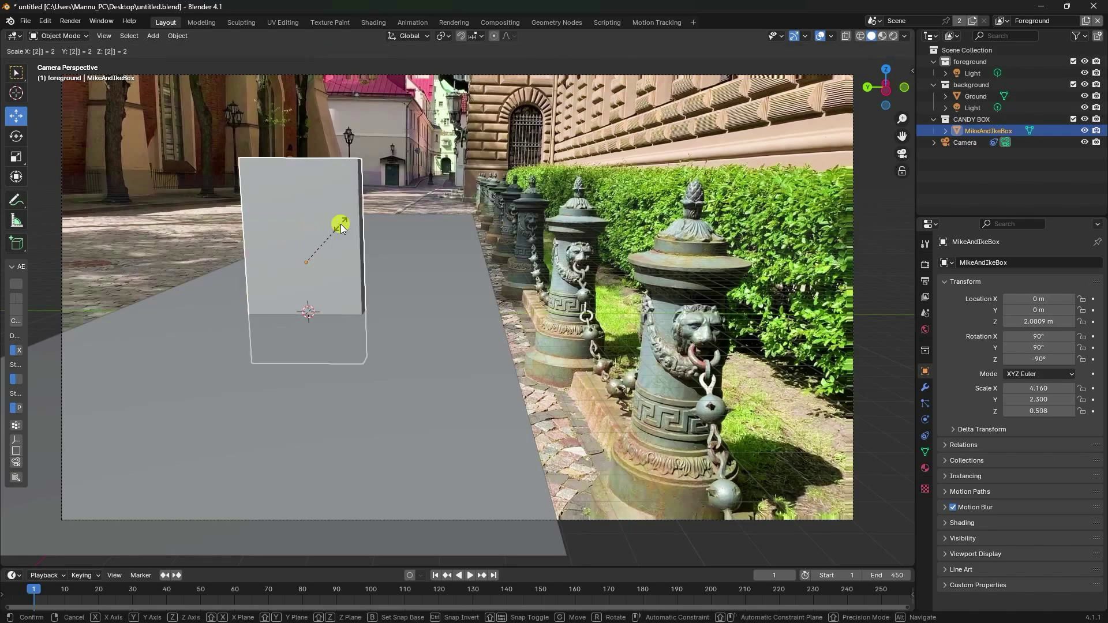
key("Return")
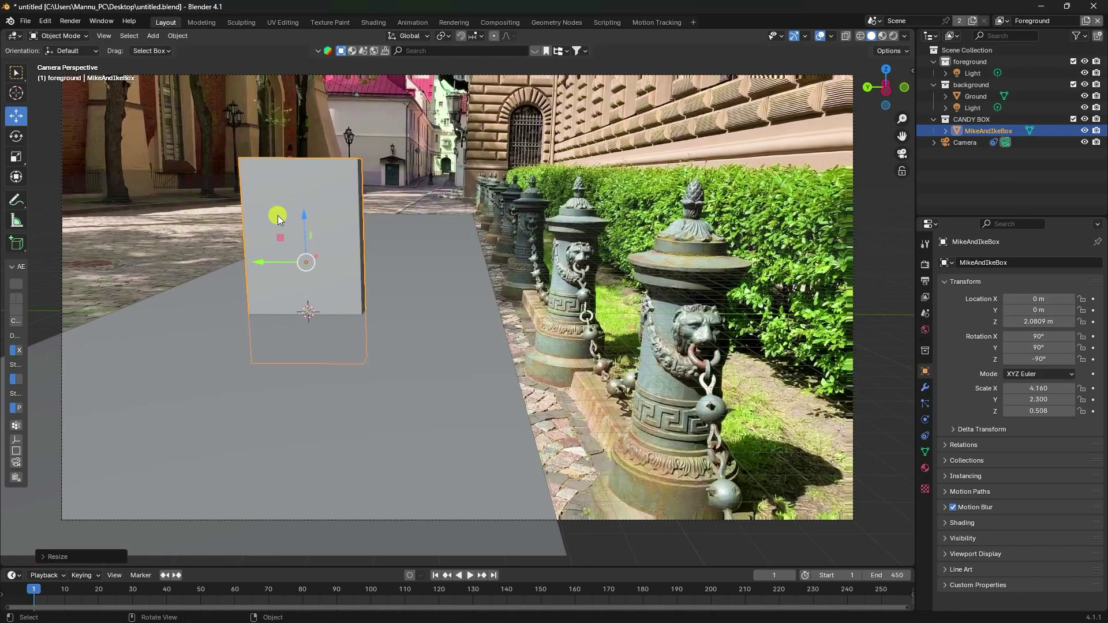
- Lift the box along Z to about 4.16 m so it rests on the ground plane
key("KP_1")
middle_click_drag(320, 234, 420, 289, "shift")
left_click_drag(351, 213, 371, 116)
scroll(317, 291, "up", 5)
middle_click_drag(309, 318, 631, 329, "shift")
scroll(207, 472, "up", 3)
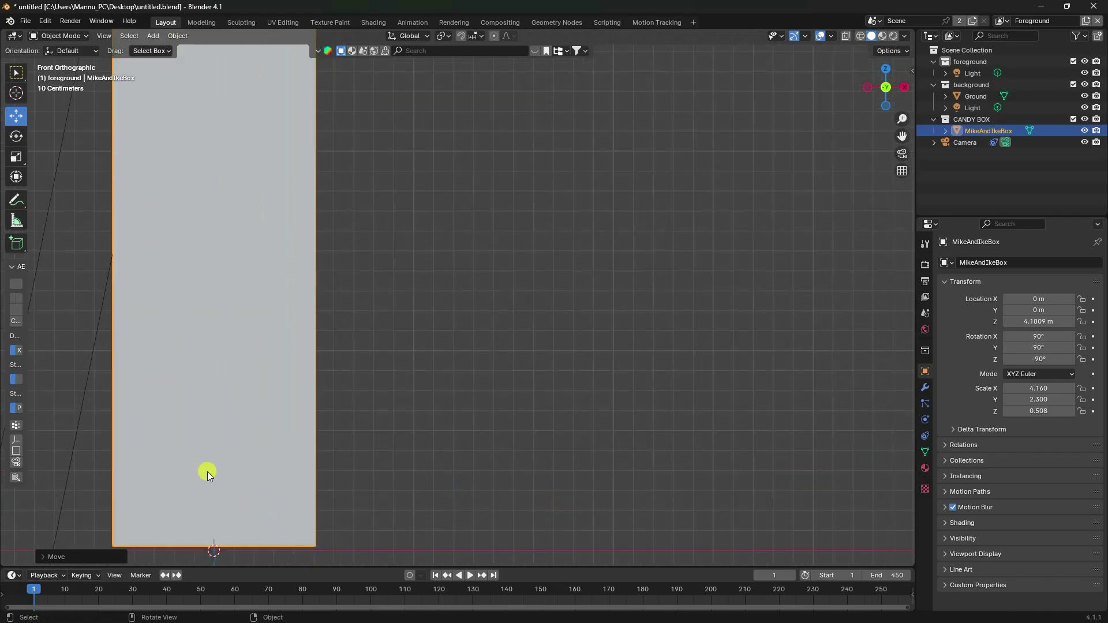
middle_click_drag(207, 472, 361, 376, "shift")
scroll(318, 448, "up", 3)
middle_click_drag(318, 447, 365, 348, "shift")
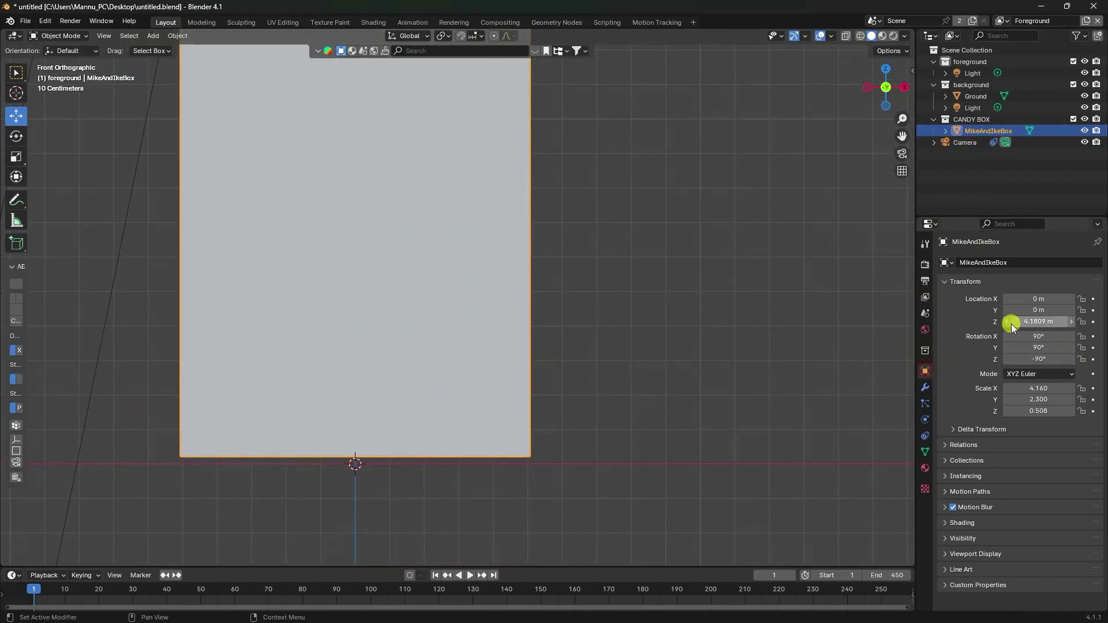
scroll(1006, 321, "down", 2, "ctrl")
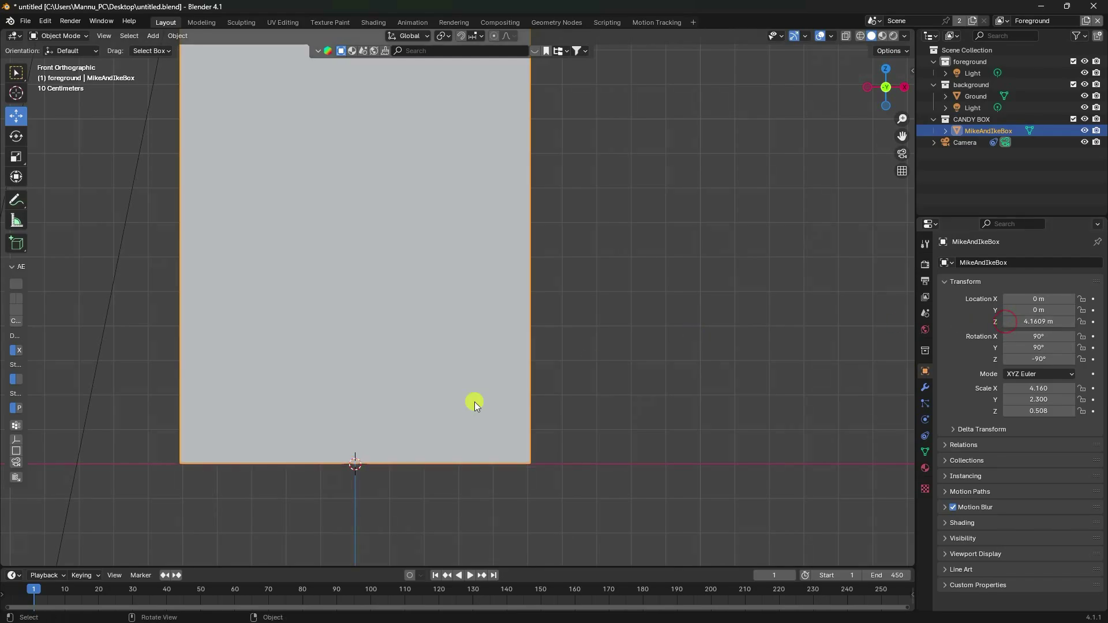
scroll(474, 401, "down", 10)
middle_click_drag(463, 423, 511, 302)
scroll(477, 373, "down", 5)
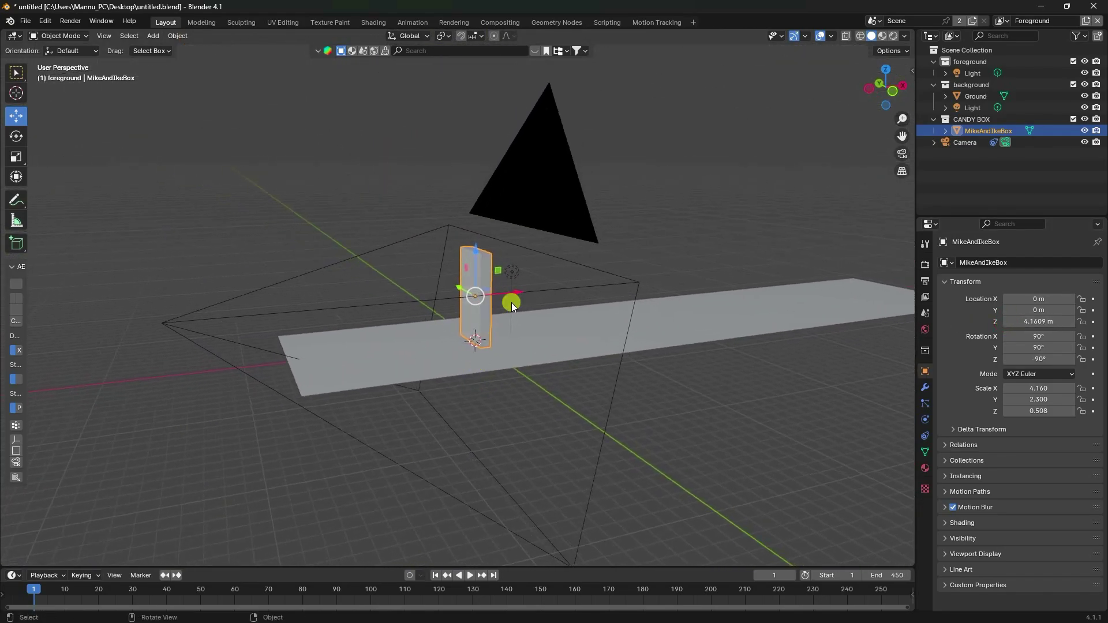
- Make the candy box a rigid body with a Box collision shape
scroll(513, 293, "up", 2)
scroll(507, 334, "up", 3)
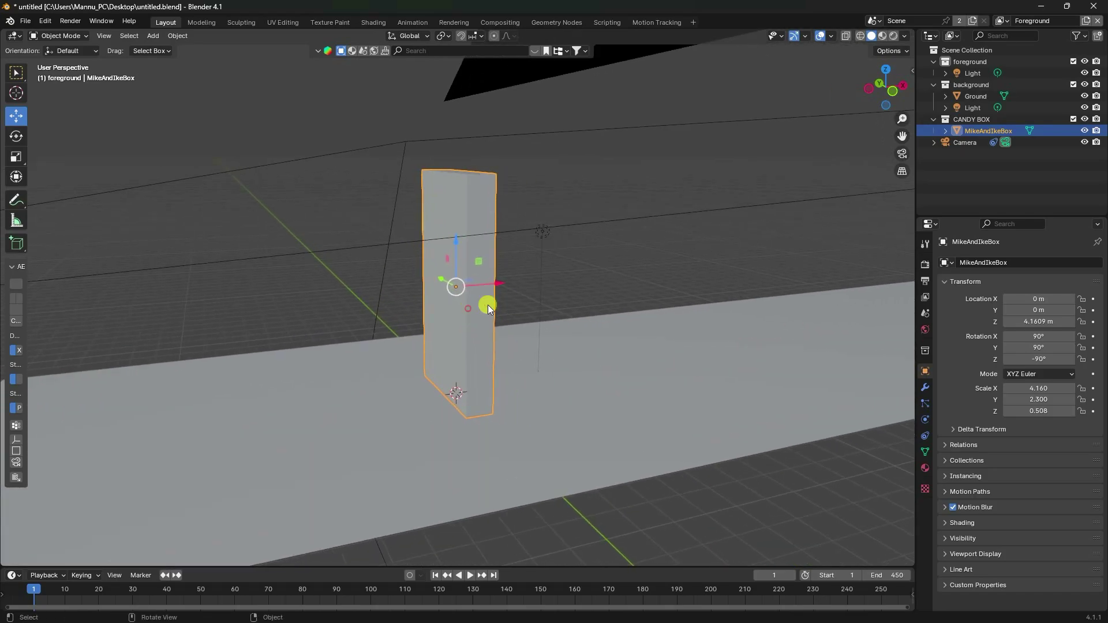
left_click(923, 417)
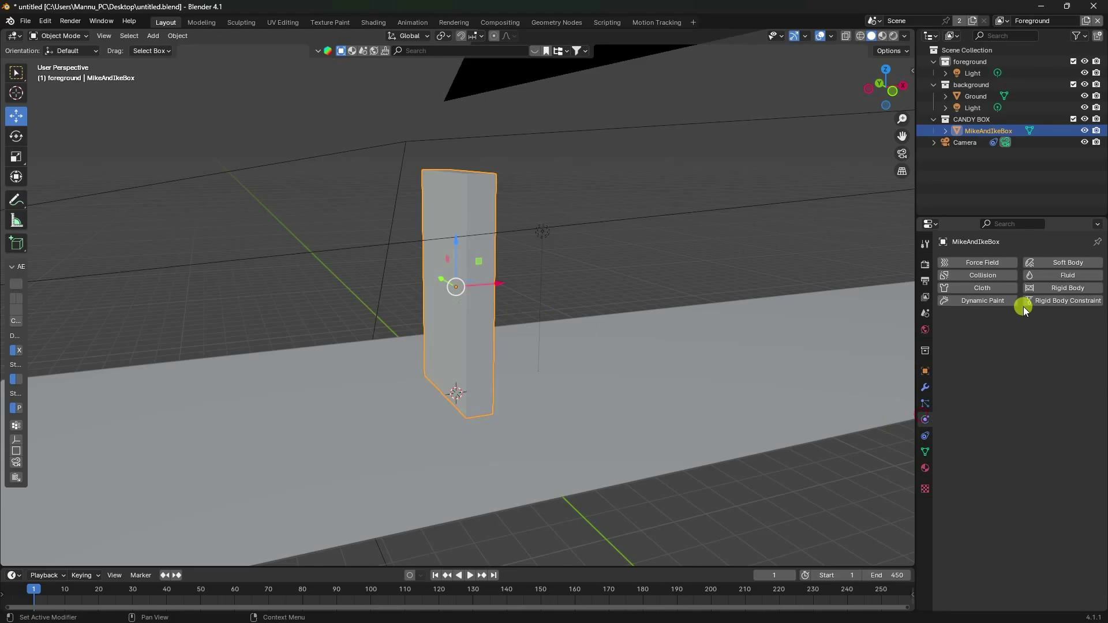
left_click(1041, 286)
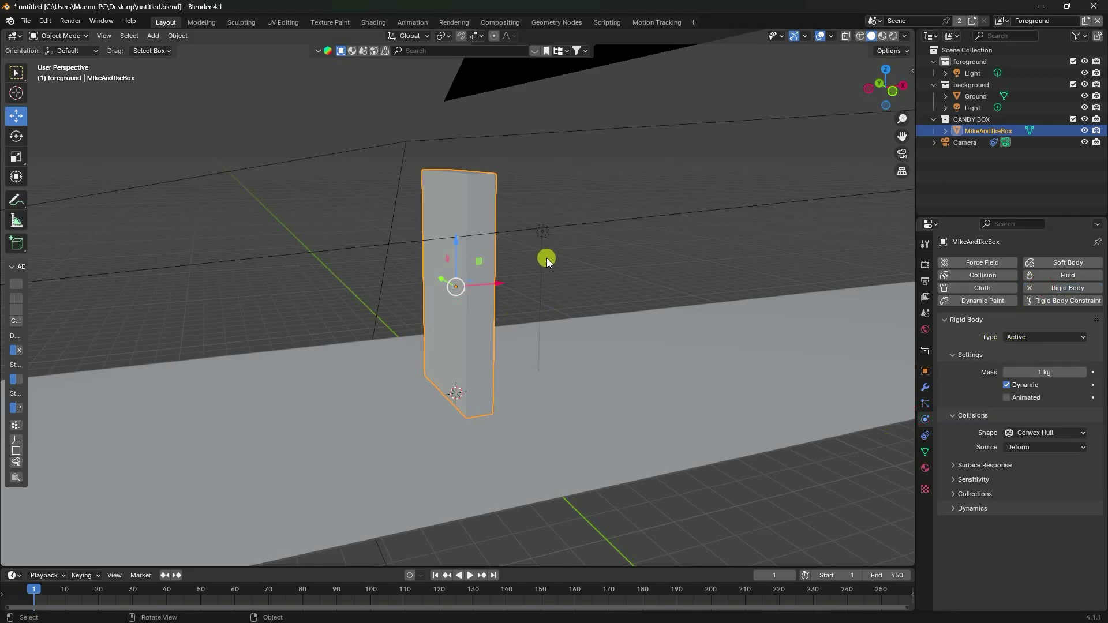
scroll(466, 226, "up", 3)
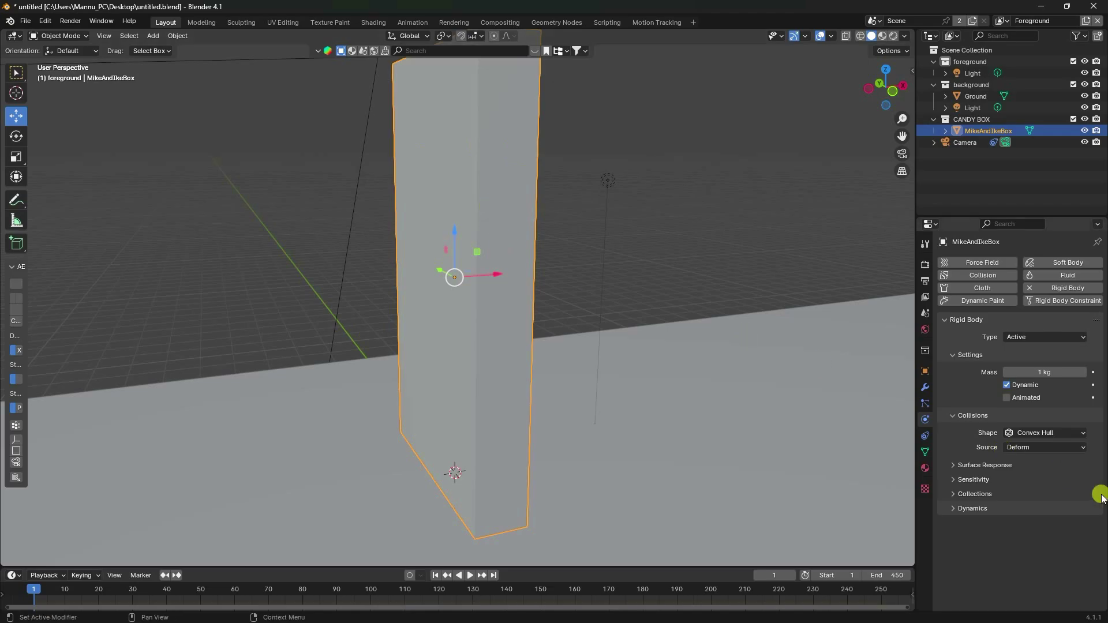
left_click(1016, 434)
left_click(1021, 444)
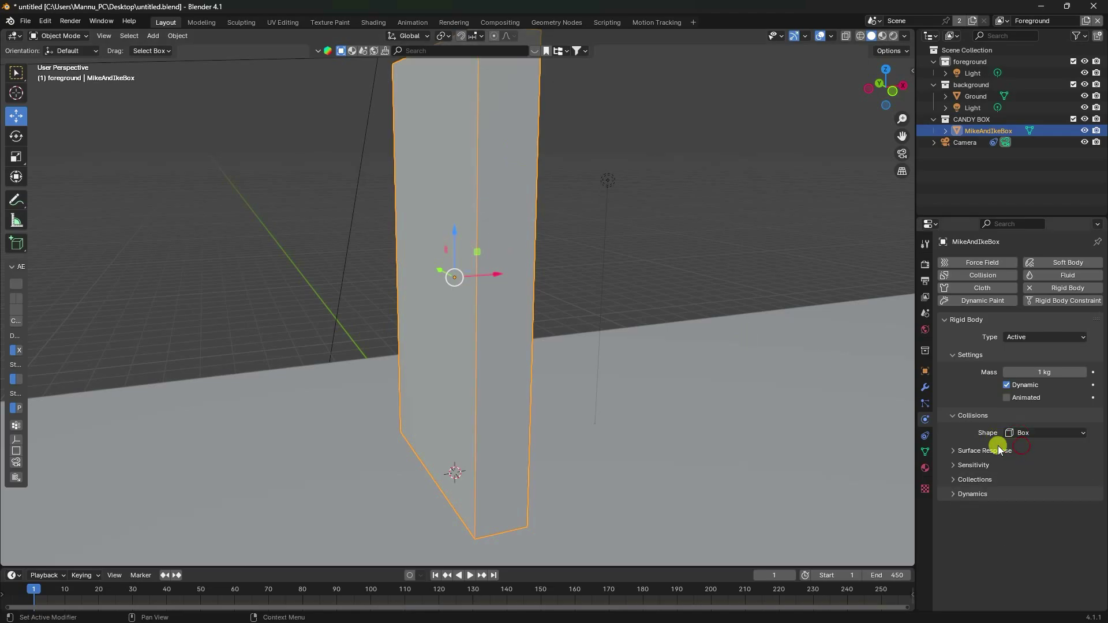
- Set the candy box's Surface Response friction to 0.800
left_click(959, 467)
left_click(959, 467)
left_click(951, 449)
left_click(1038, 465)
type("0.8")
key("Return")
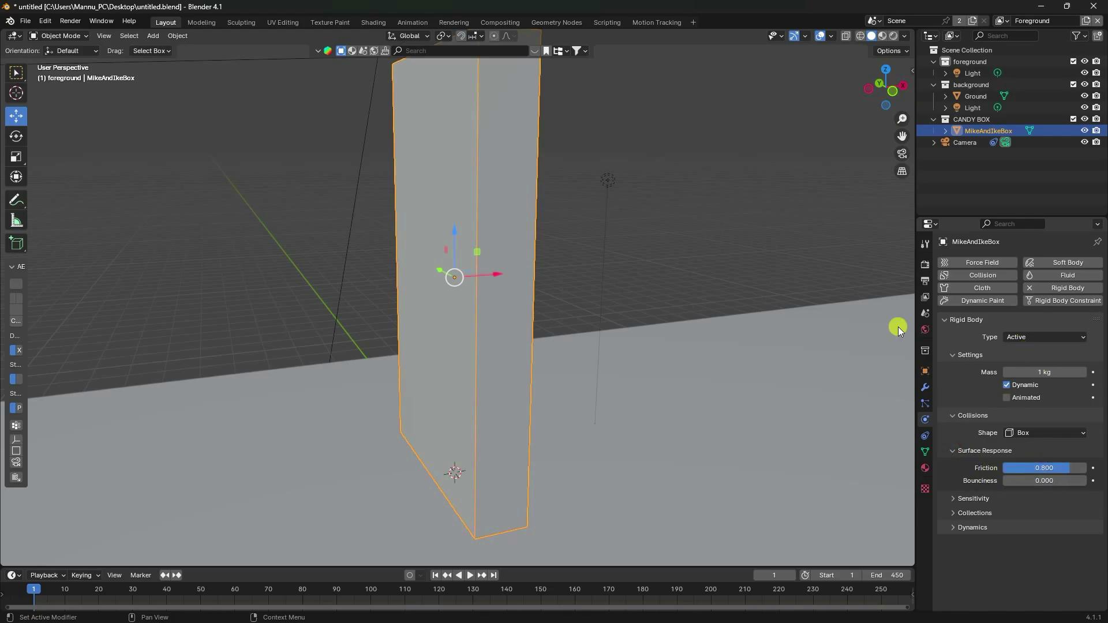
scroll(563, 365, "down", 5)
left_click(668, 366)
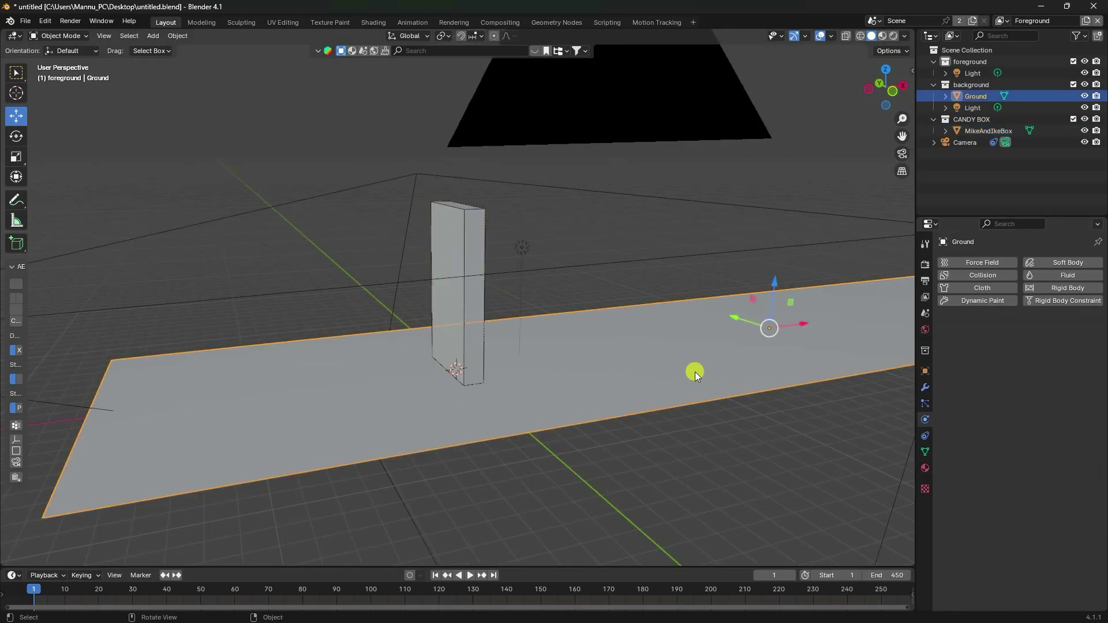
- Make the Ground a passive rigid body with friction 1.000
left_click(1047, 288)
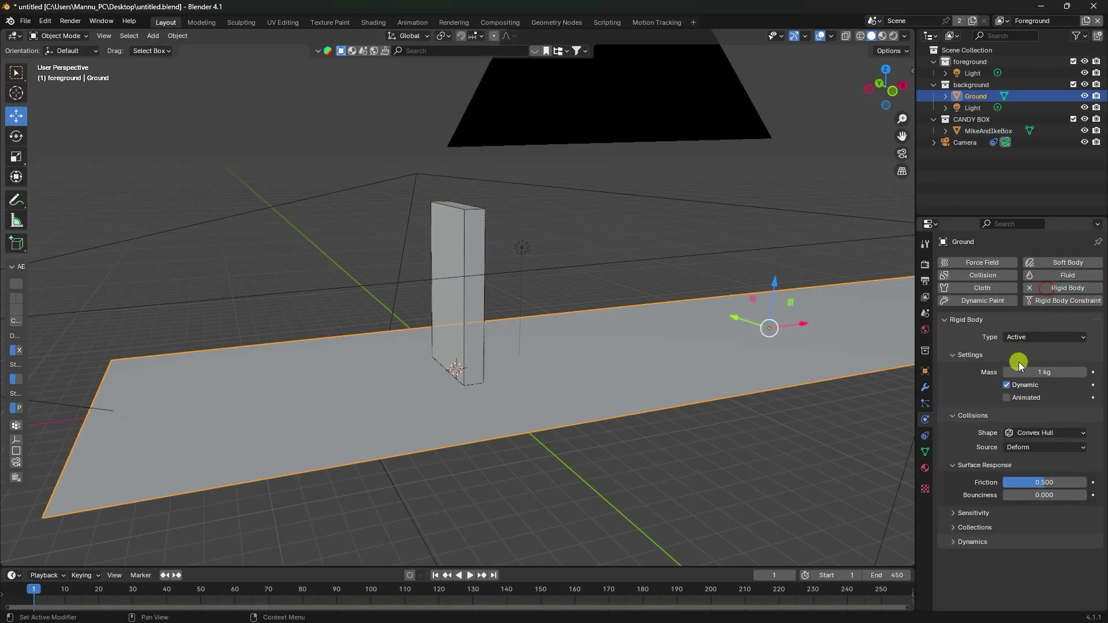
left_click(1034, 337)
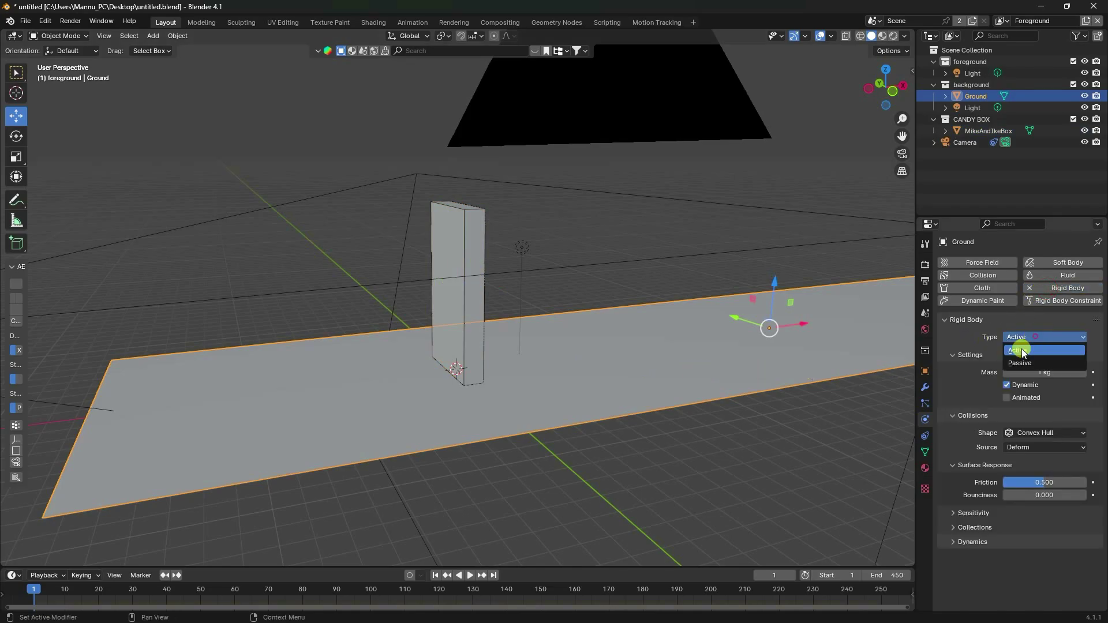
left_click(1013, 360)
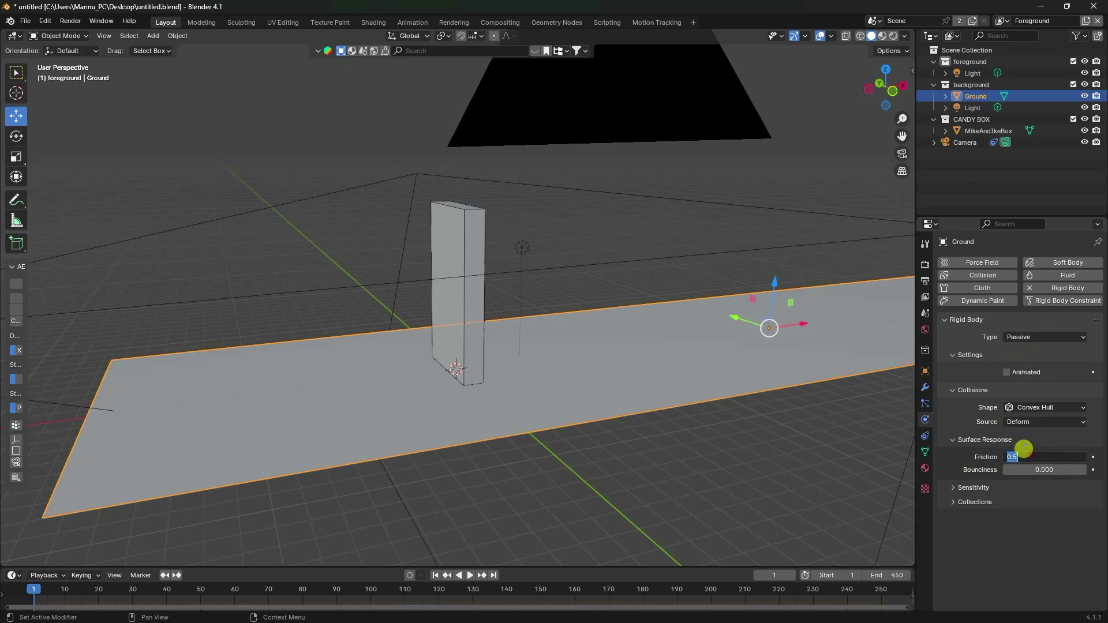
type("1")
key("Return")
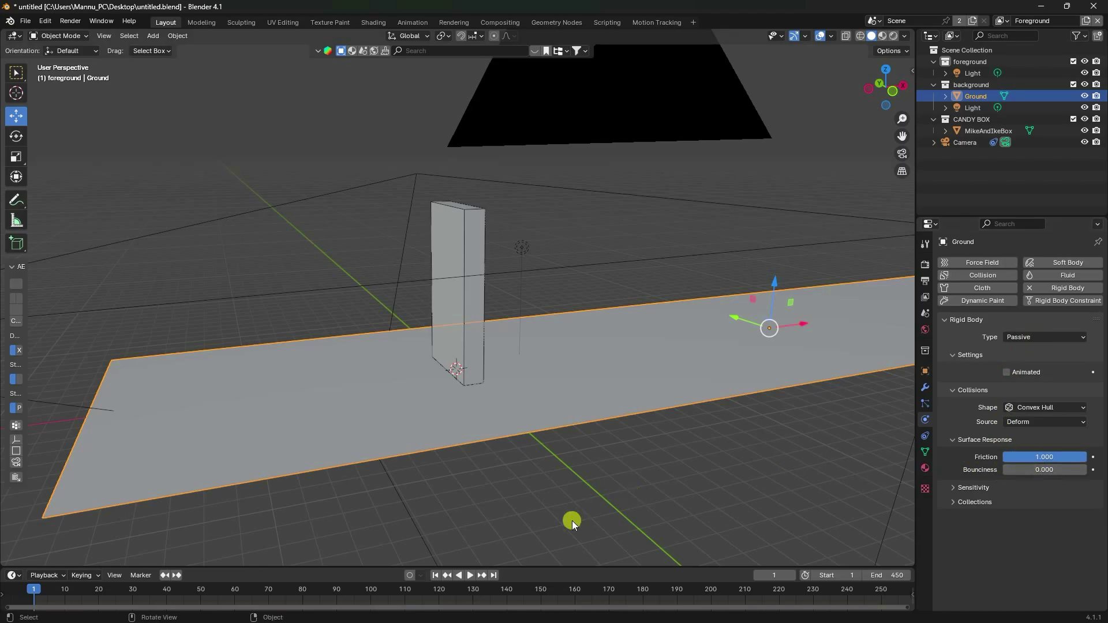
- Play the simulation to test the box landing, then stop and rewind to the start
left_click(482, 575)
scroll(483, 353, "up", 3)
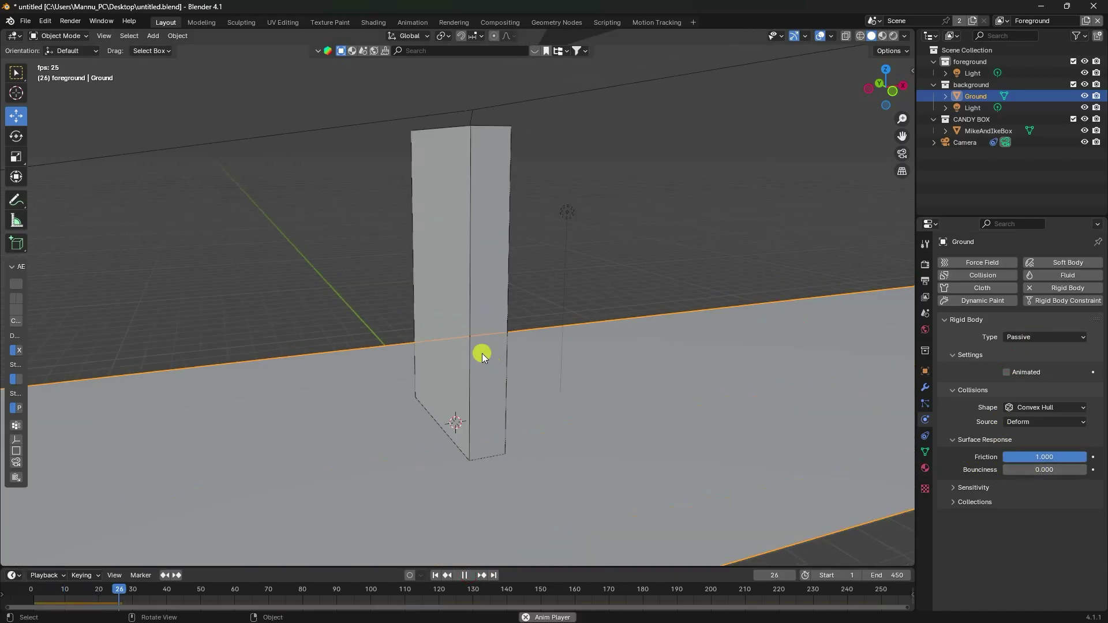
scroll(431, 309, "down", 5)
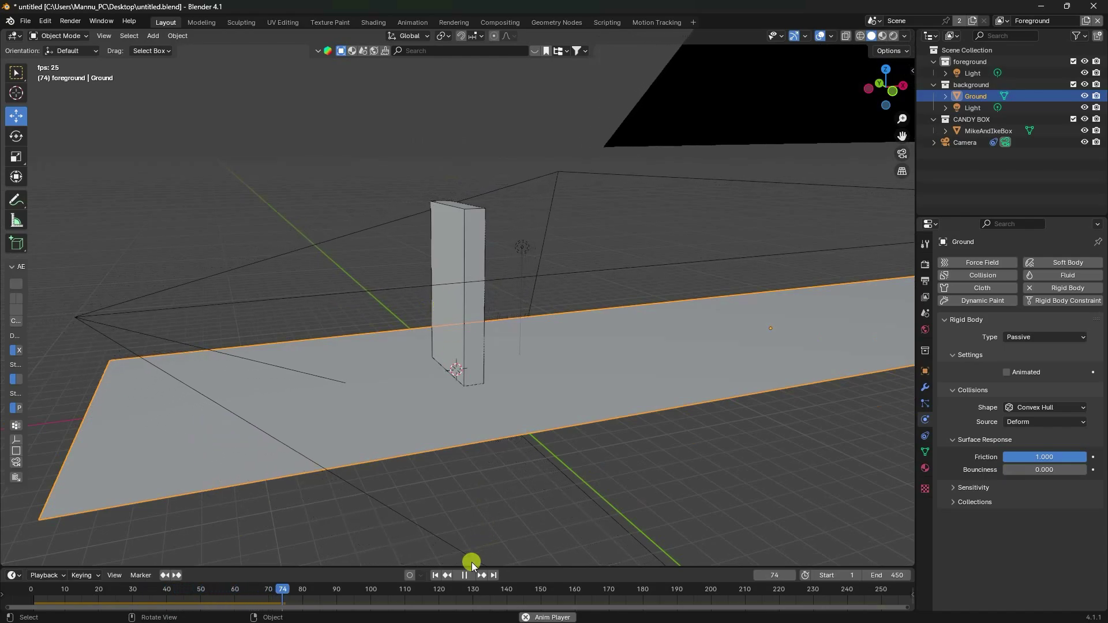
left_click(464, 575)
left_click(448, 575)
middle_click_drag(428, 554, 472, 355)
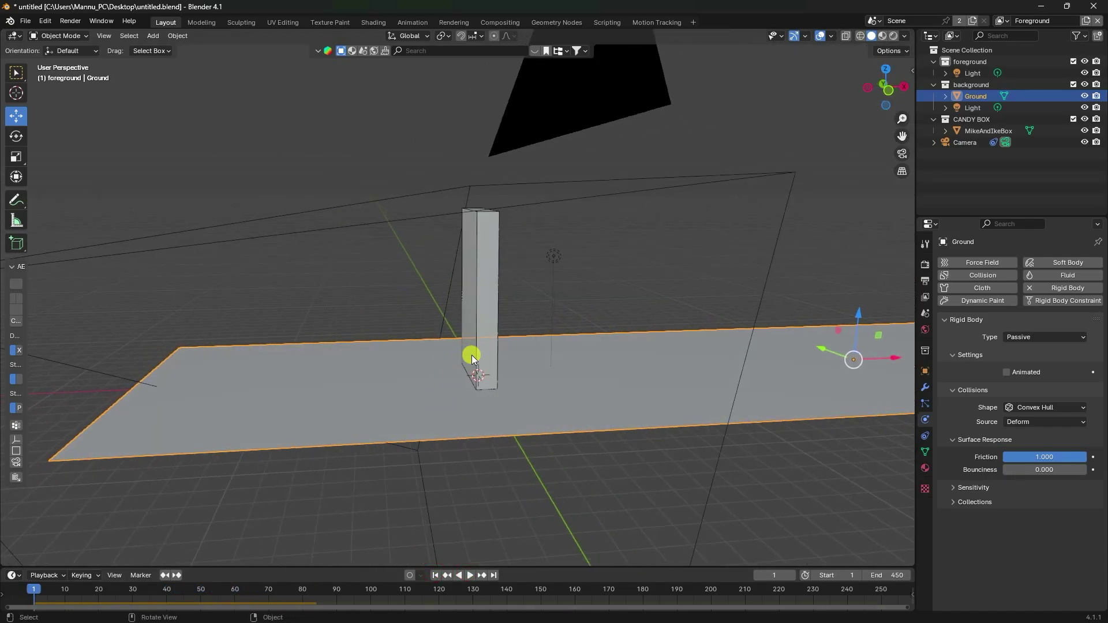
- Copy and paste the candy box and slide the duplicate to its right
middle_click_drag(529, 313, 484, 310)
left_click(452, 300)
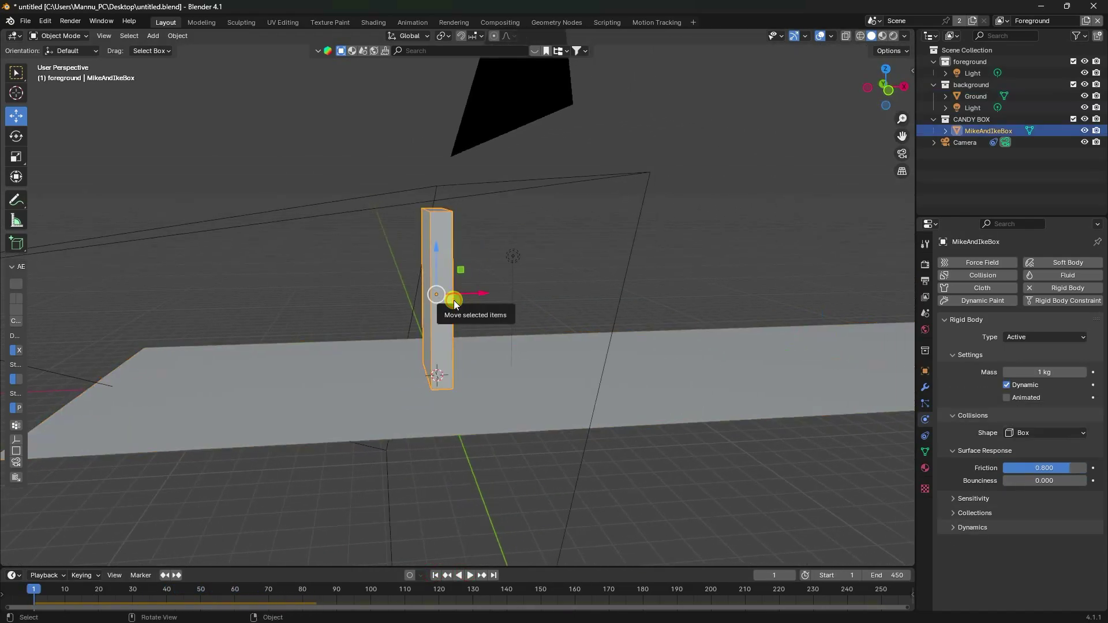
key("ctrl+c")
key("ctrl+v")
left_click_drag(454, 300, 580, 295)
- In front view, paste a third box further right to complete the evenly spaced row
key("KP_1")
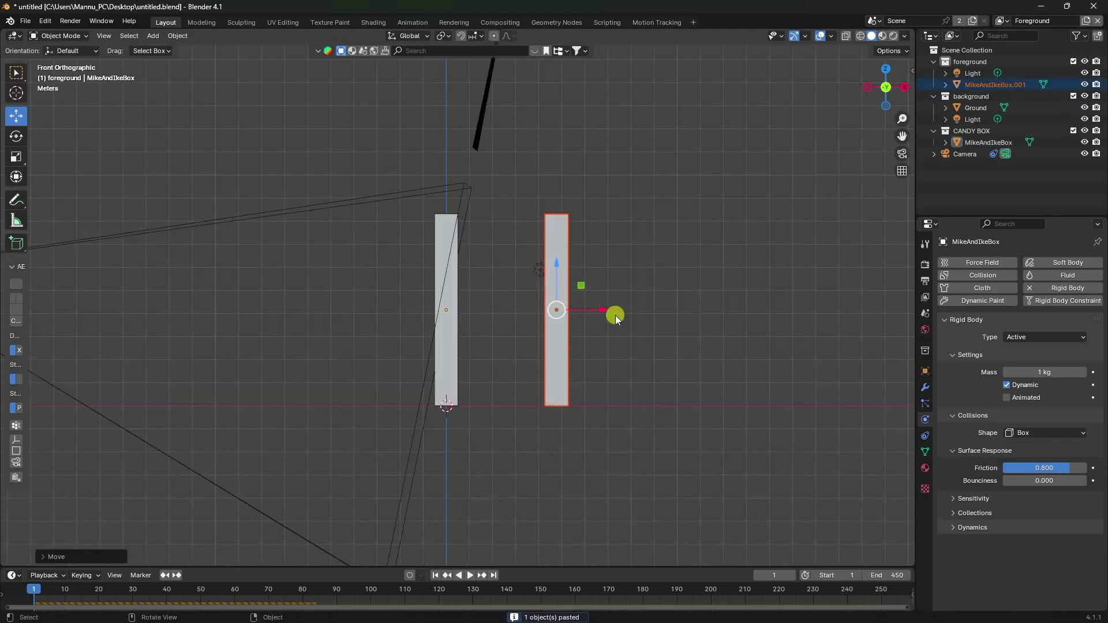
middle_click_drag(602, 311, 438, 321, "shift")
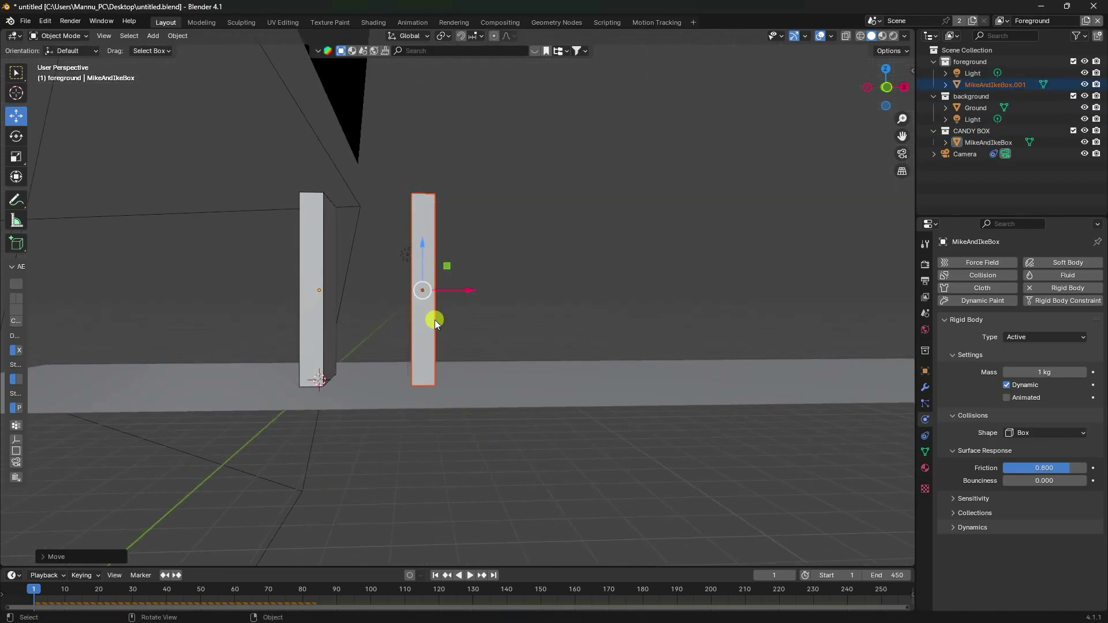
key("KP_1")
scroll(420, 318, "down", 3)
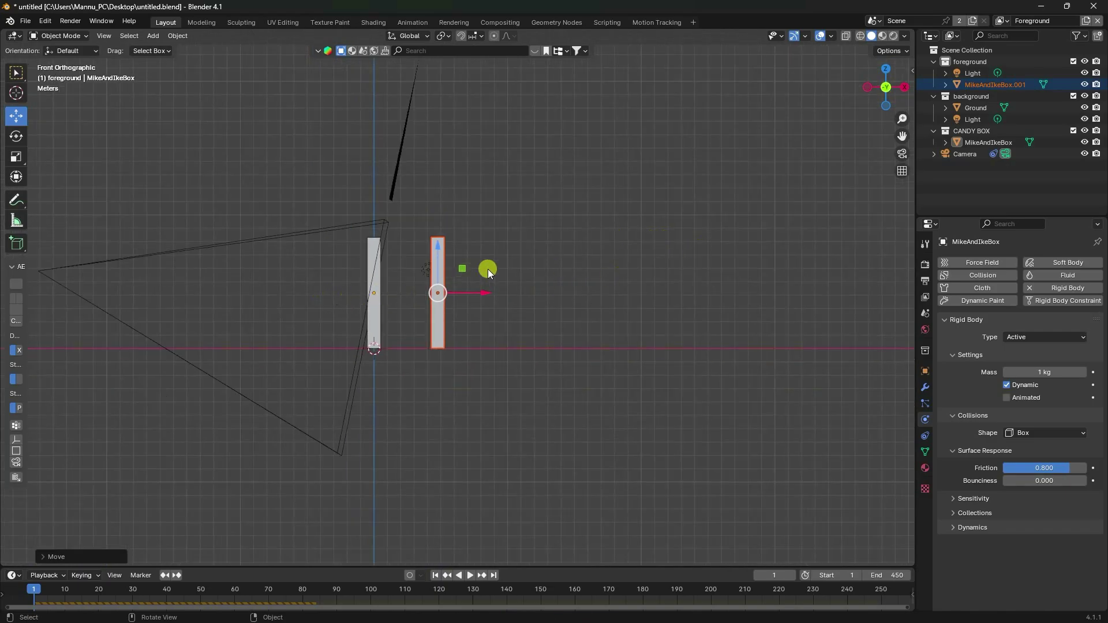
key("ctrl+c")
key("ctrl+v")
left_click_drag(484, 294, 541, 297)
scroll(441, 283, "up", 3)
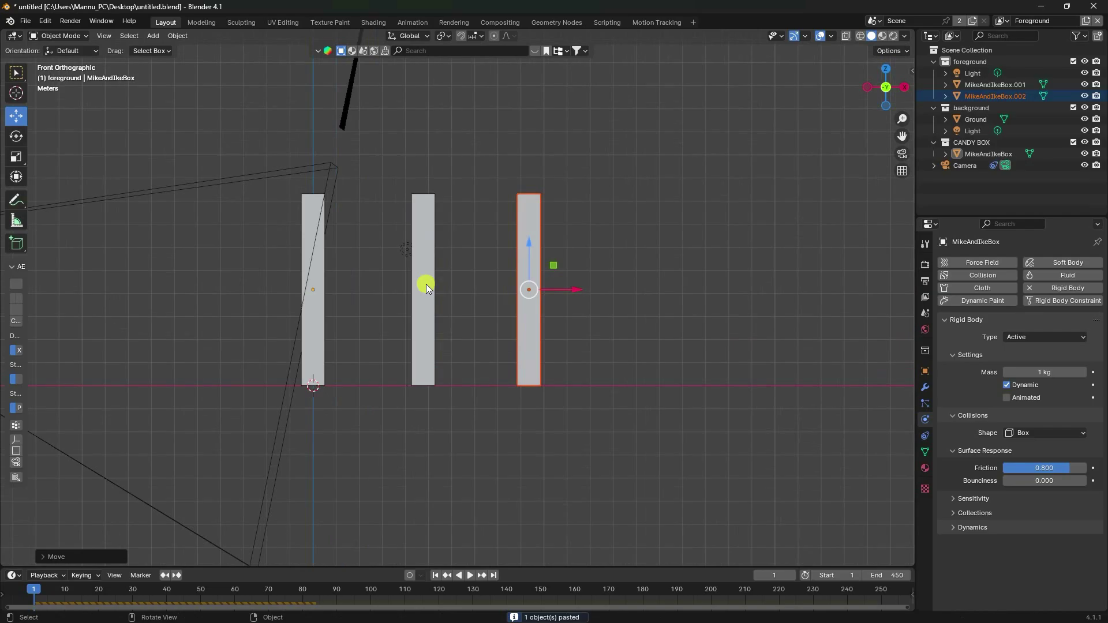
left_click(321, 312)
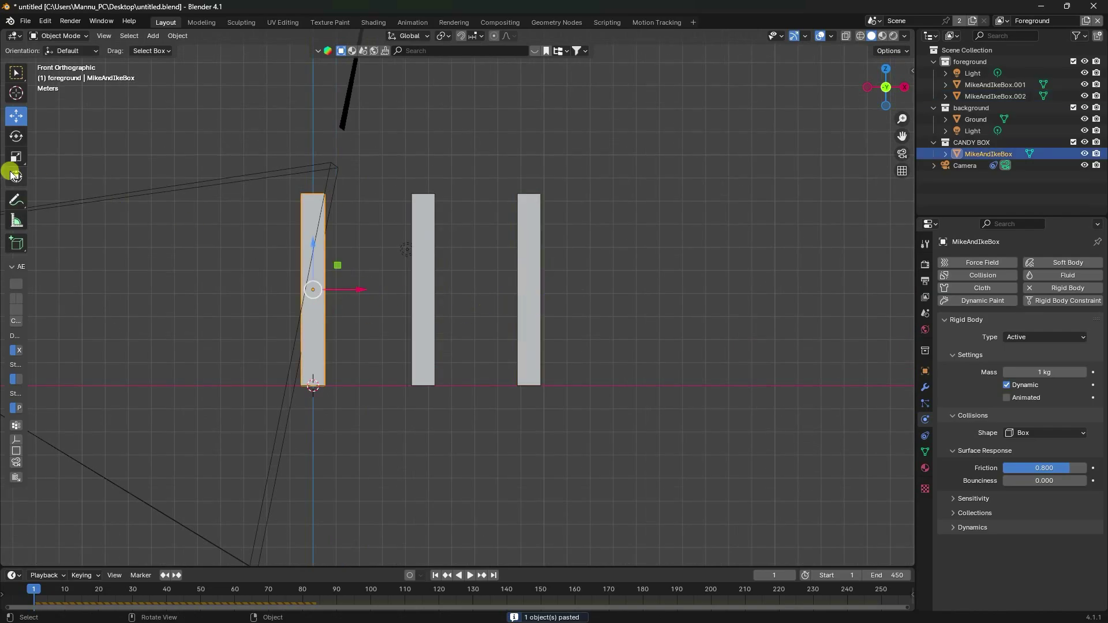
scroll(251, 248, "up", 2)
- Raise and tilt the first candy box, then test its fall and rewind to frame 1
left_click_drag(331, 262, 353, 269)
left_click(10, 137)
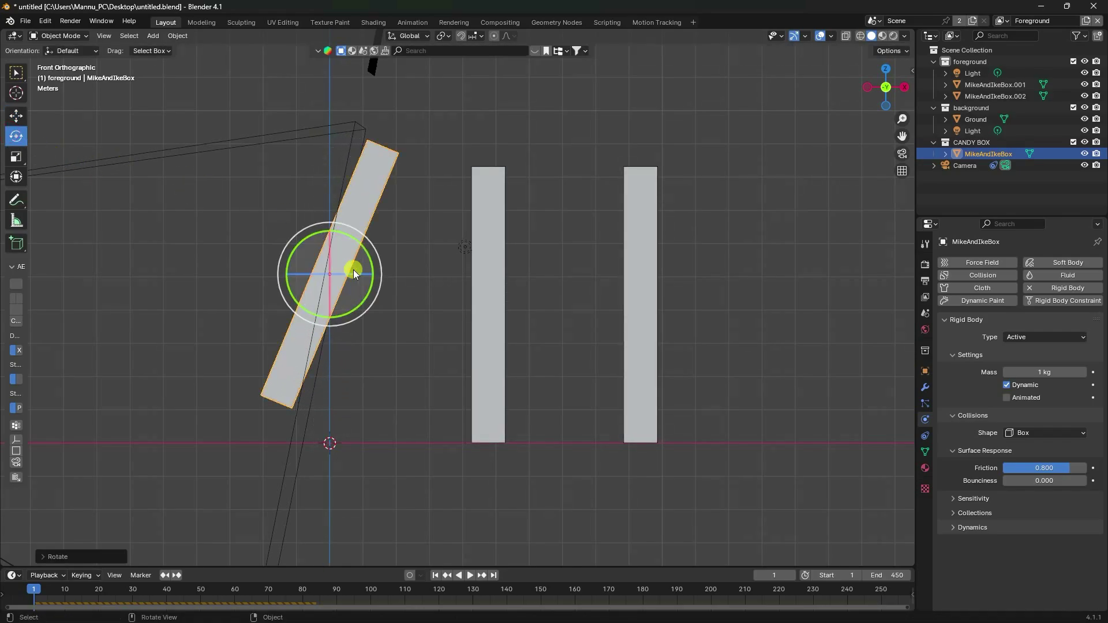
left_click(471, 576)
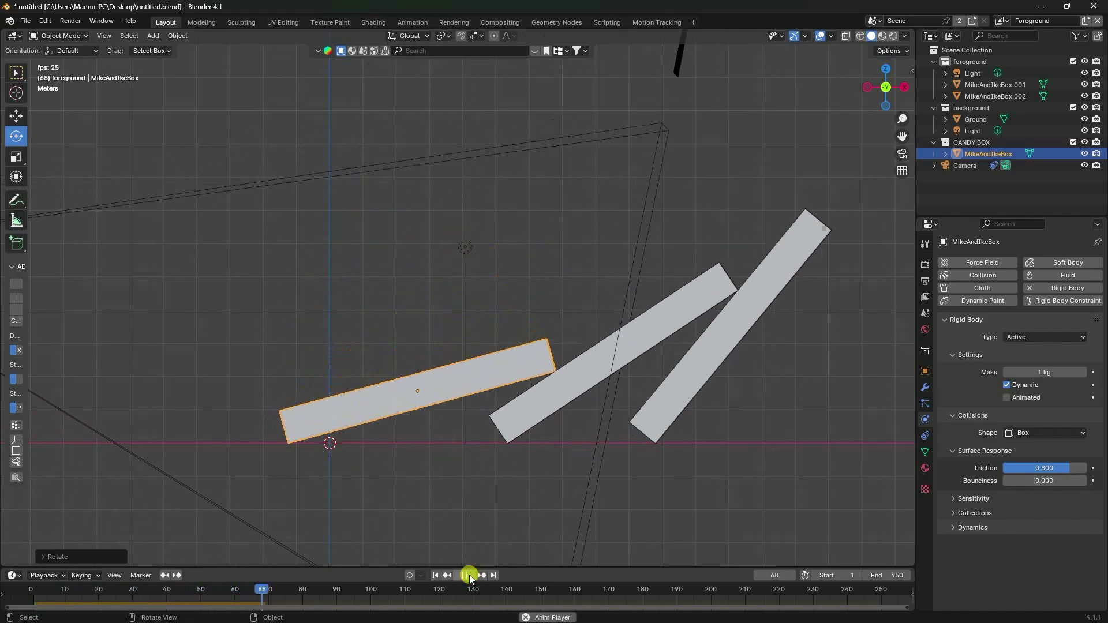
left_click(468, 576)
left_click(436, 576)
- Replay the simulation in perspective to confirm the domino chain, then rewind to the start
middle_click_drag(428, 416, 525, 581)
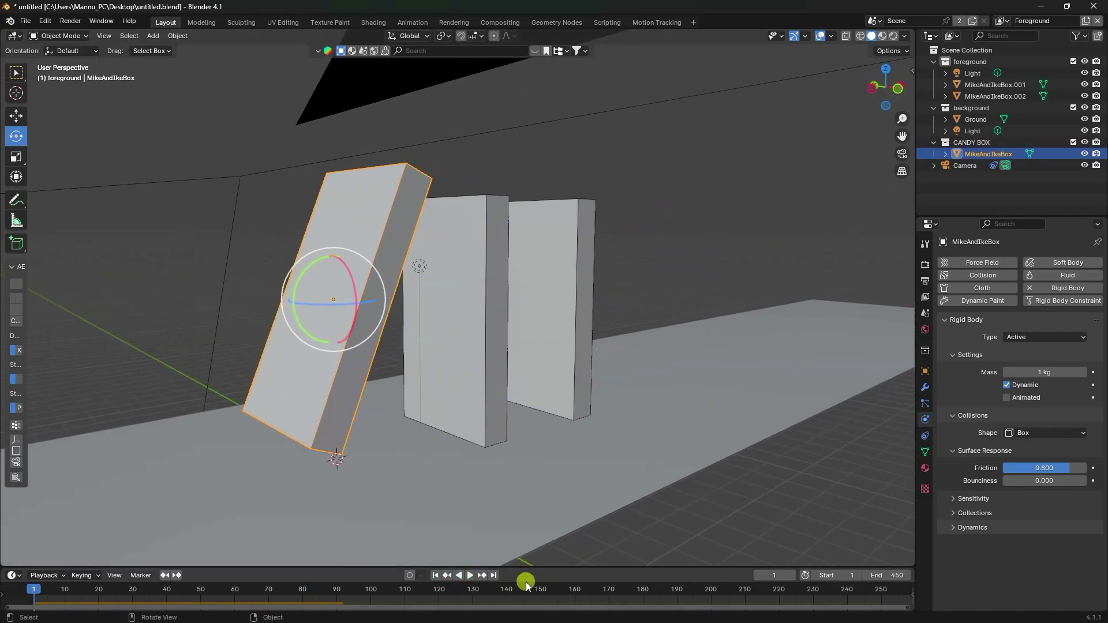
left_click(469, 576)
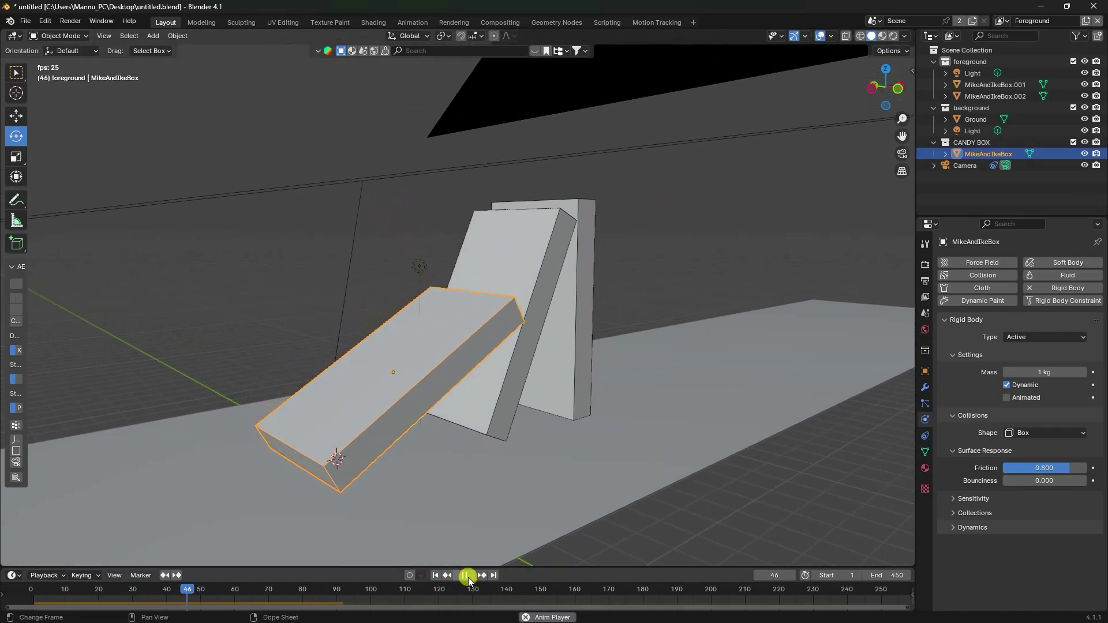
left_click(468, 576)
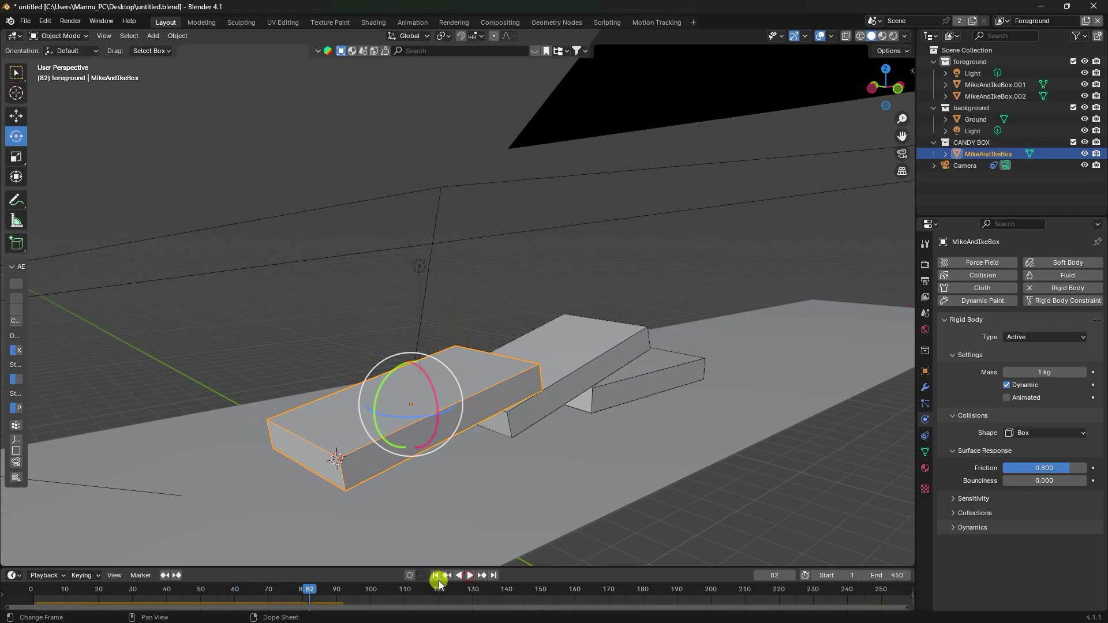
left_click(436, 575)
scroll(421, 435, "down", 3)
middle_click_drag(440, 421, 455, 341)
- Copy the two upright boxes and place the pasted pair further along the row
left_click(452, 342)
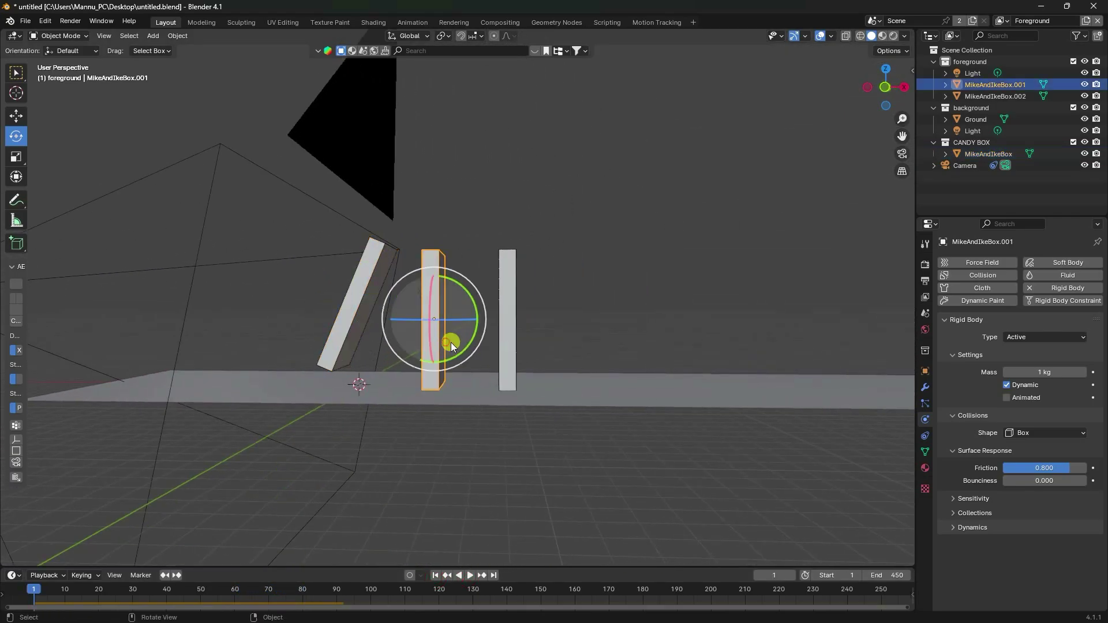
left_click(514, 344, "shift")
left_click(15, 115)
key("KP_1")
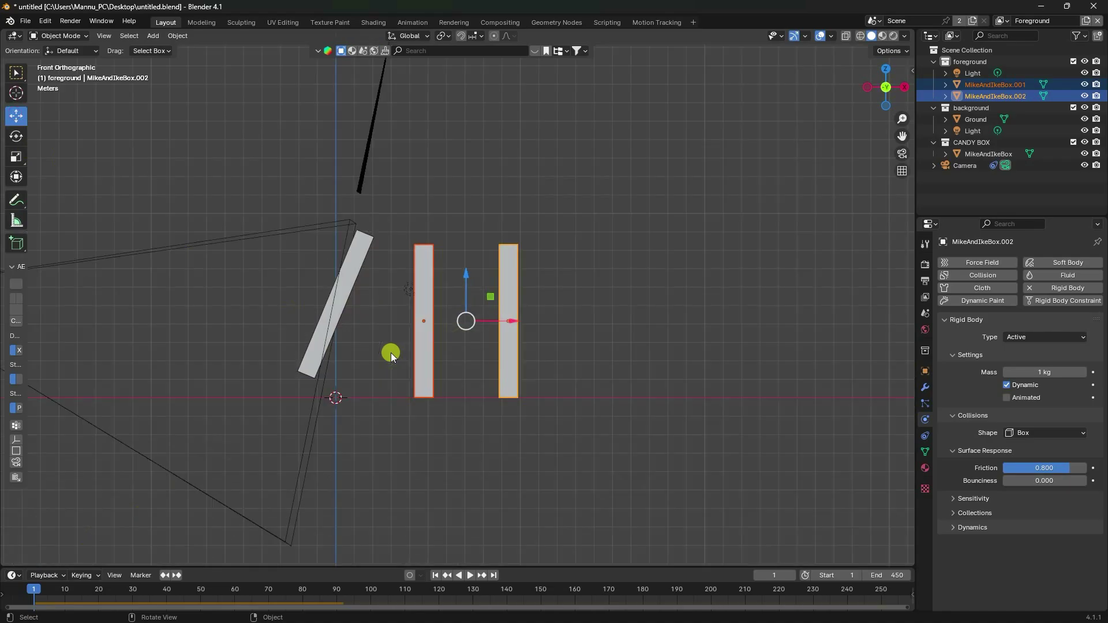
middle_click_drag(454, 367, 436, 352, "shift")
key("ctrl+c")
key("ctrl+v")
left_click_drag(339, 315, 492, 326)
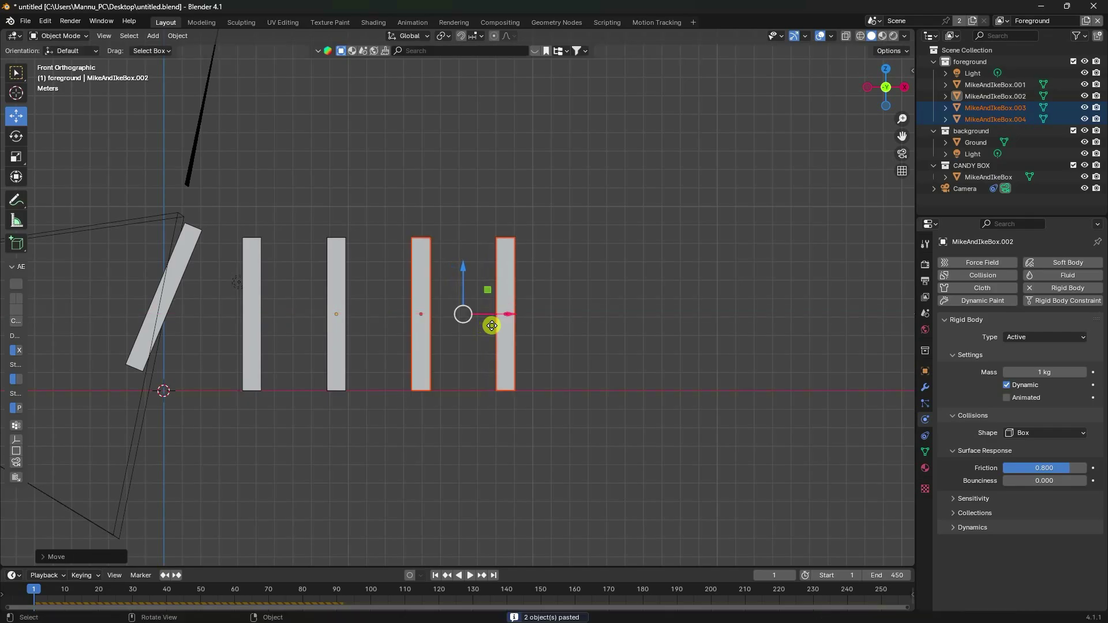
- Copy all four upright boxes and place the four copies further along the row
left_click_drag(235, 210, 594, 264)
scroll(359, 294, "down", 3)
scroll(404, 311, "right", 2, "ctrl")
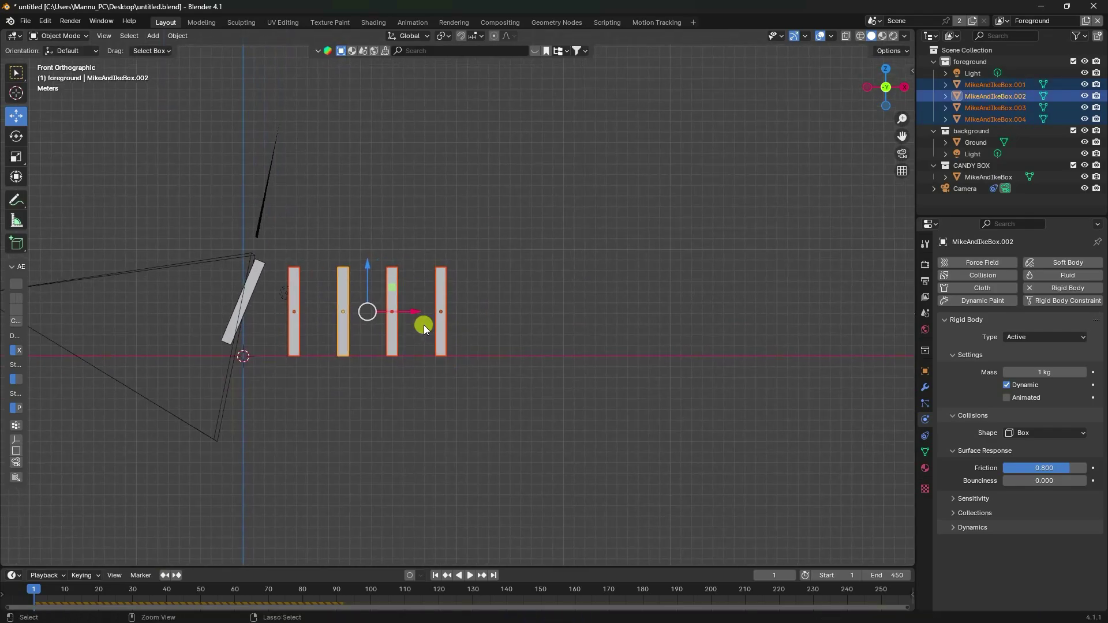
key("ctrl+c")
key("ctrl+v")
left_click_drag(416, 313, 618, 321)
- Delete the light object from the scene
scroll(626, 361, "right", 2, "ctrl")
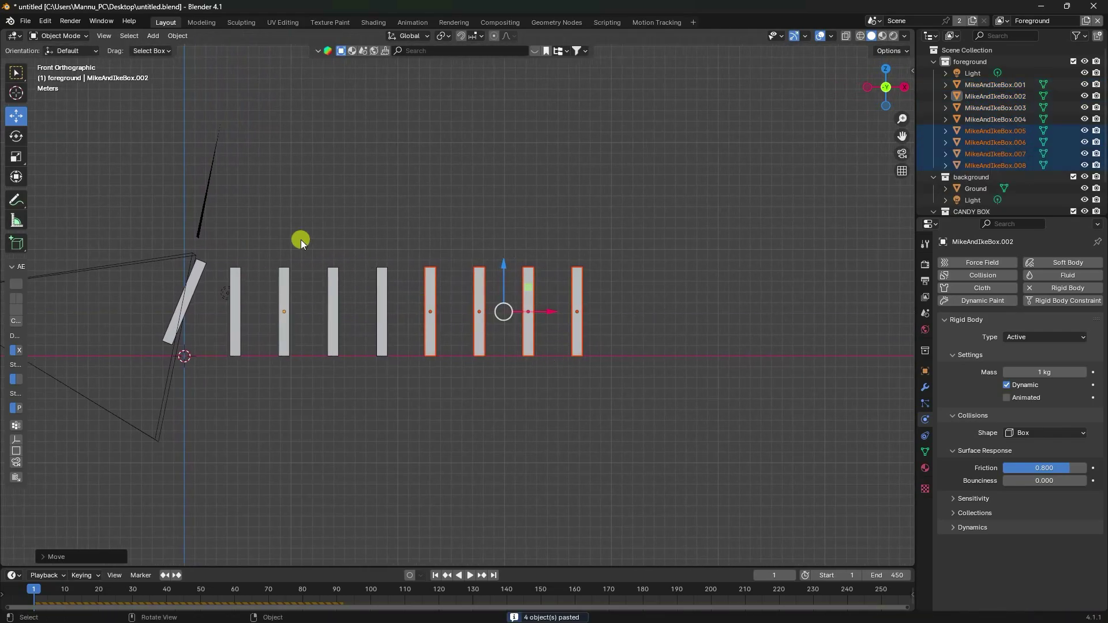
left_click_drag(238, 249, 611, 271)
left_click(219, 301)
left_click(217, 295)
key("Delete")
- Copy all eight boxes and move the pasted eight to the right end of the row
left_click_drag(220, 251, 585, 281)
scroll(500, 324, "right", 2, "ctrl")
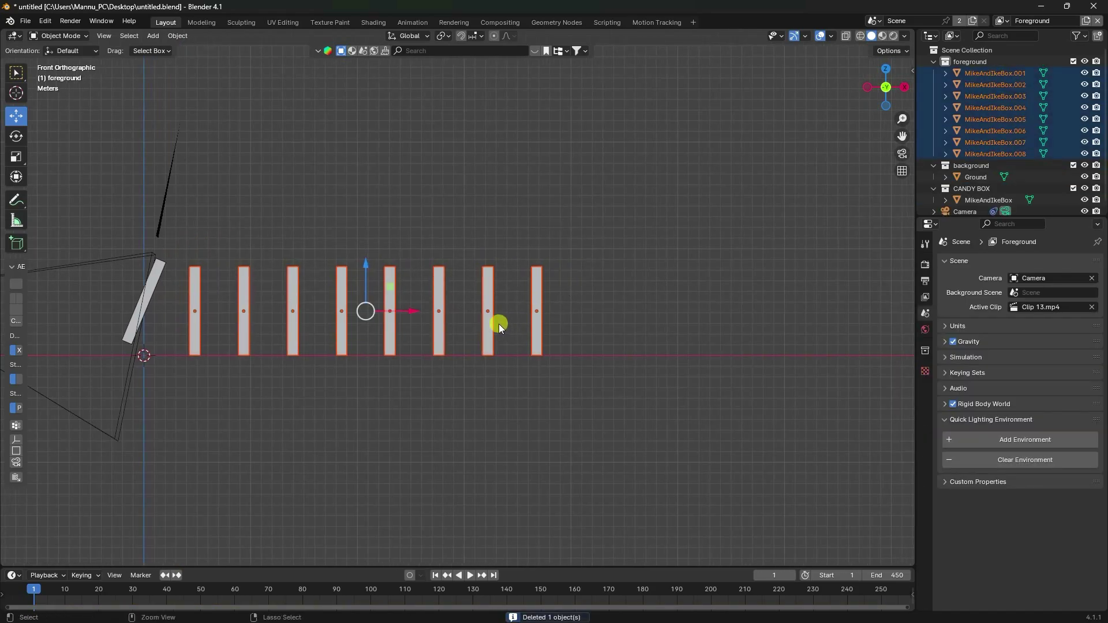
key("ctrl+c")
key("ctrl+v")
key("g")
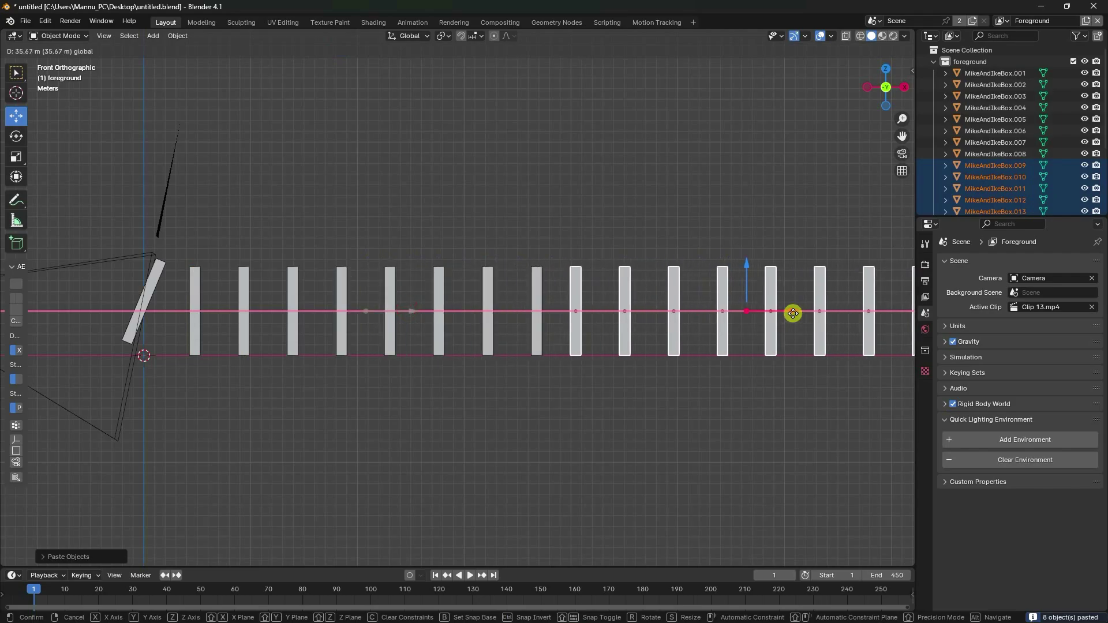
left_click(795, 313)
scroll(497, 331, "down", 4)
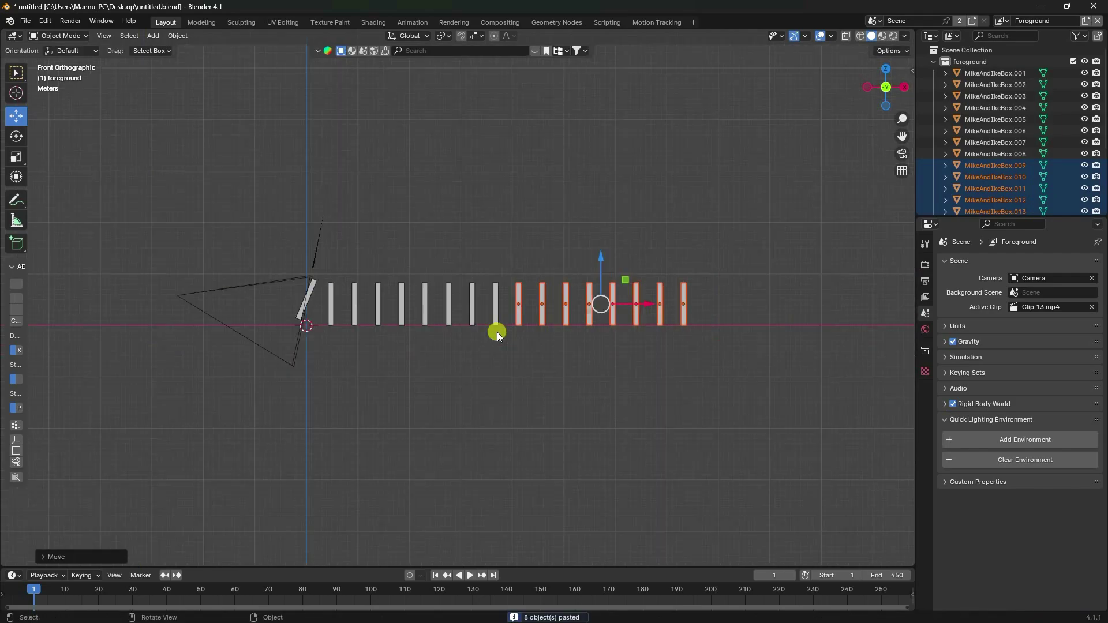
- Play the sixteen-box domino fall through the scene camera, then rewind to frame 1
key("KP_0")
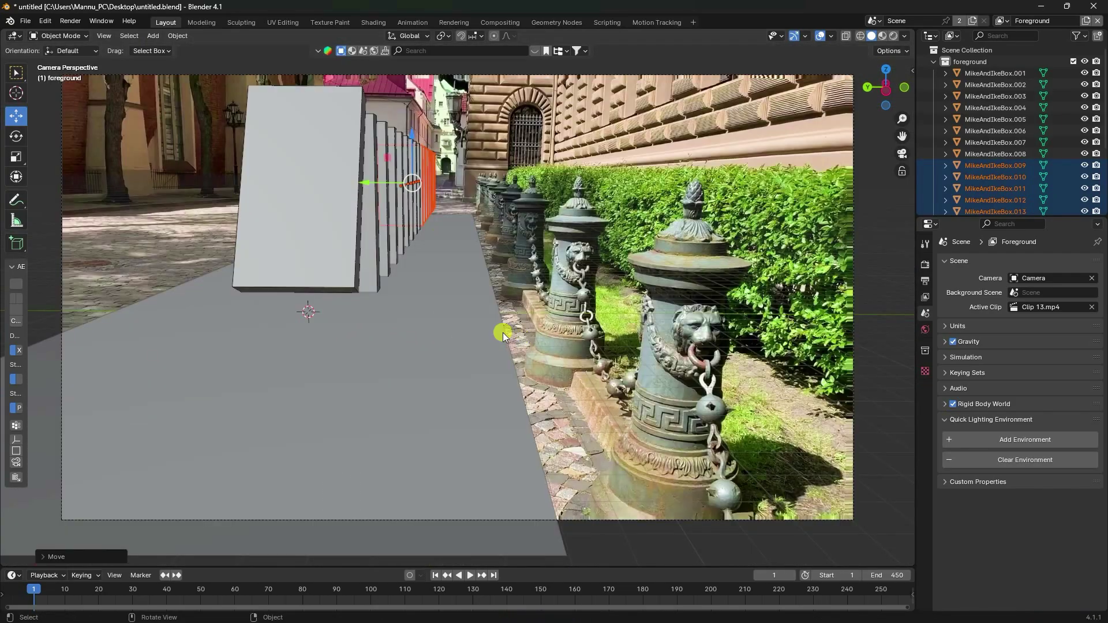
scroll(411, 322, "down", 2)
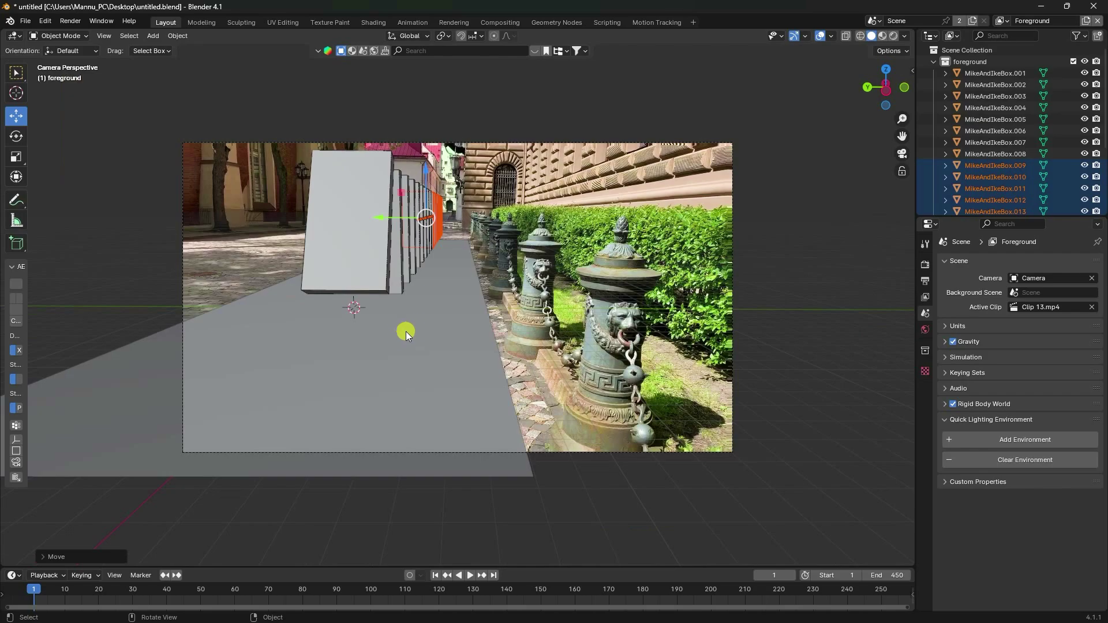
left_click(434, 576)
left_click(472, 576)
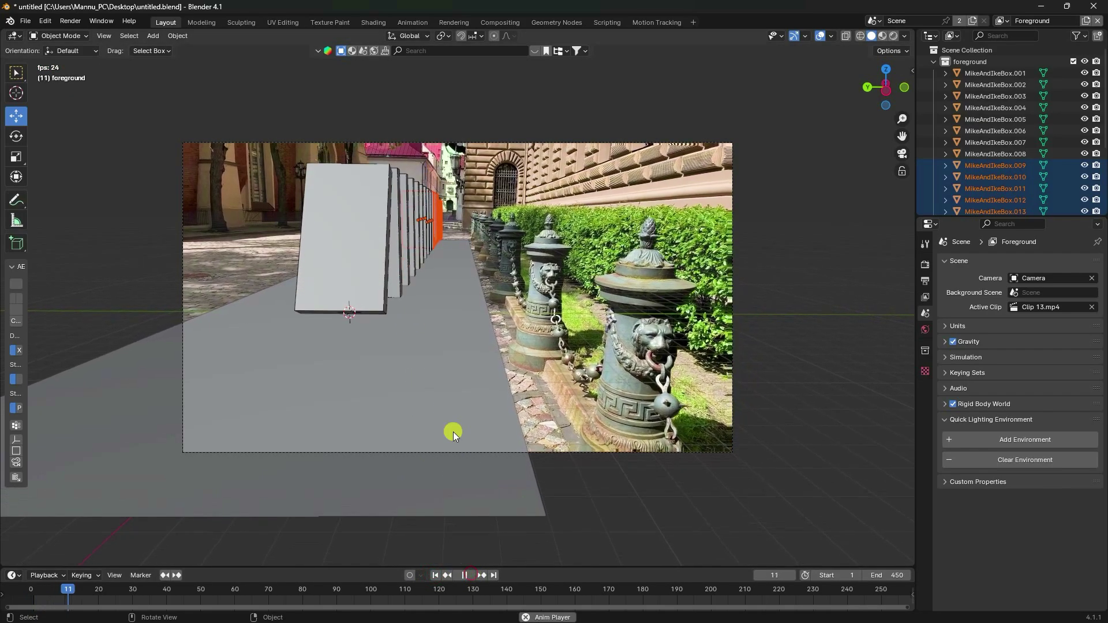
scroll(417, 226, "up", 3)
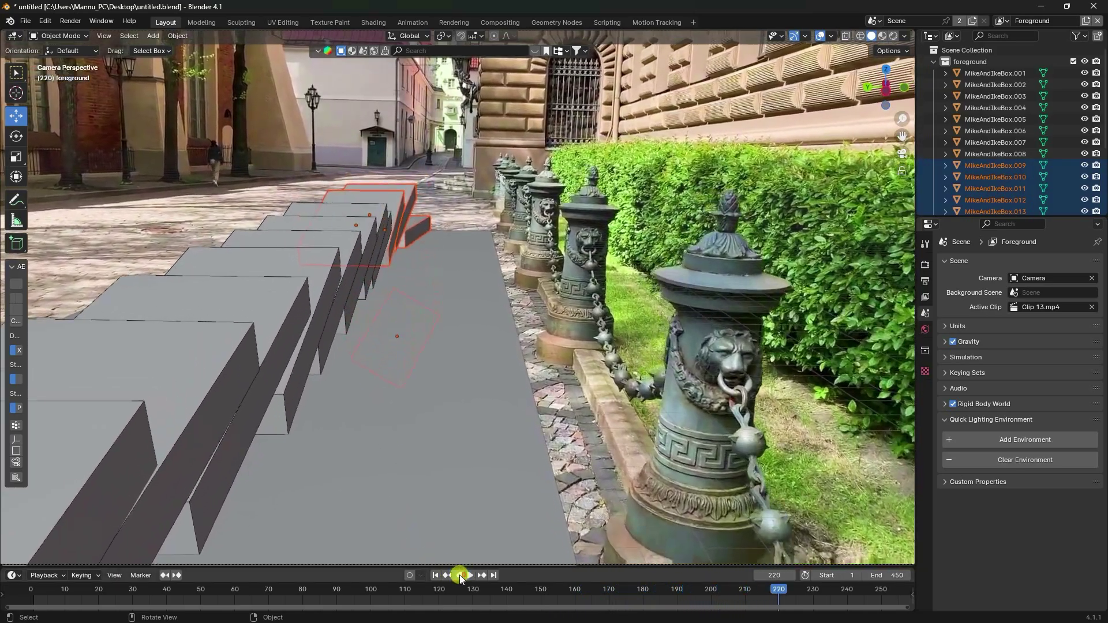
left_click(464, 575)
left_click(435, 575)
- Orbit over the domino row and select the ground plane
scroll(407, 401, "down", 3)
middle_click_drag(406, 401, 429, 332)
scroll(415, 334, "down", 2)
left_click(407, 331)
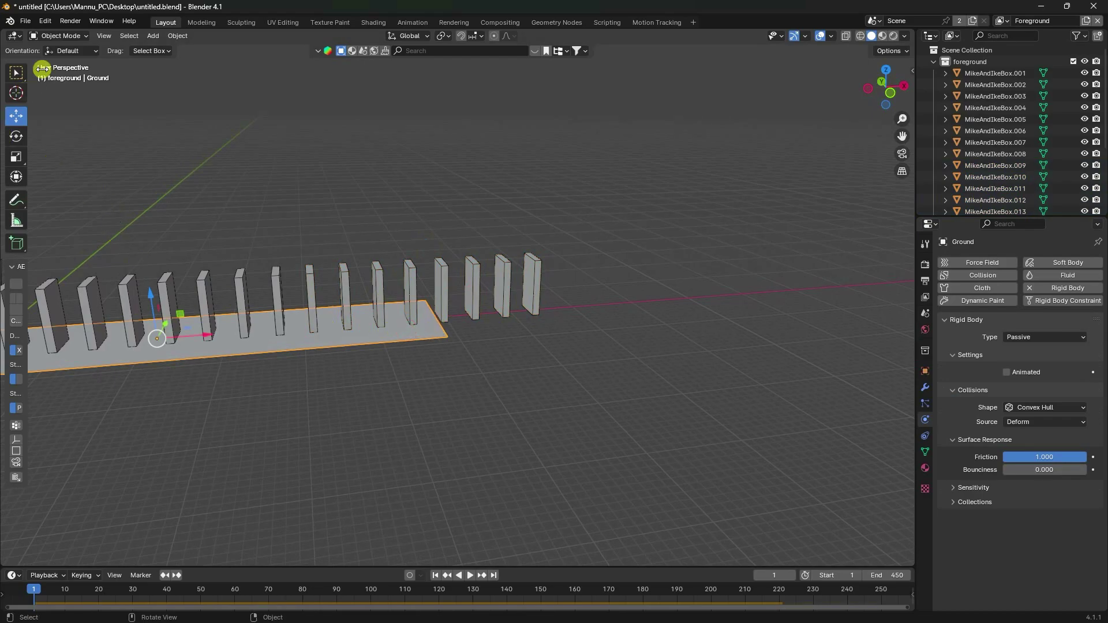
- In Edit Mode, stretch the Ground plane's right-end vertices about 11.56 m along X
left_click(53, 37)
left_click(55, 61)
left_click_drag(515, 243, 346, 383)
left_click(16, 116)
left_click_drag(458, 314, 651, 313)
middle_click_drag(465, 321, 150, 162)
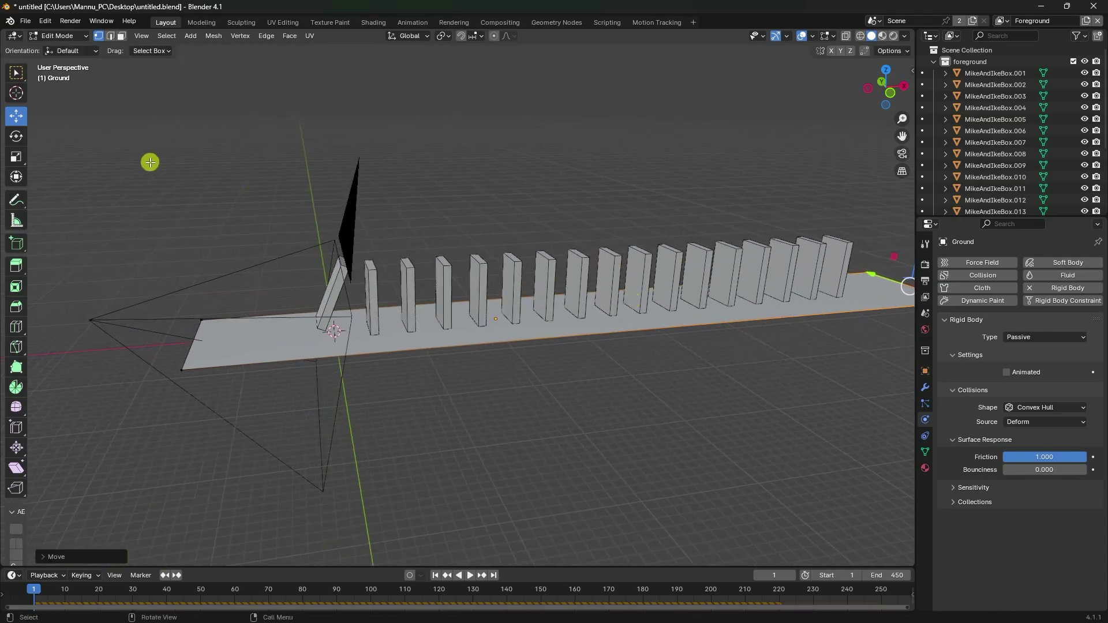
- Return to Object Mode and select the tilted first domino
left_click(58, 35)
left_click(60, 60)
middle_click_drag(173, 231, 366, 285)
left_click(366, 283)
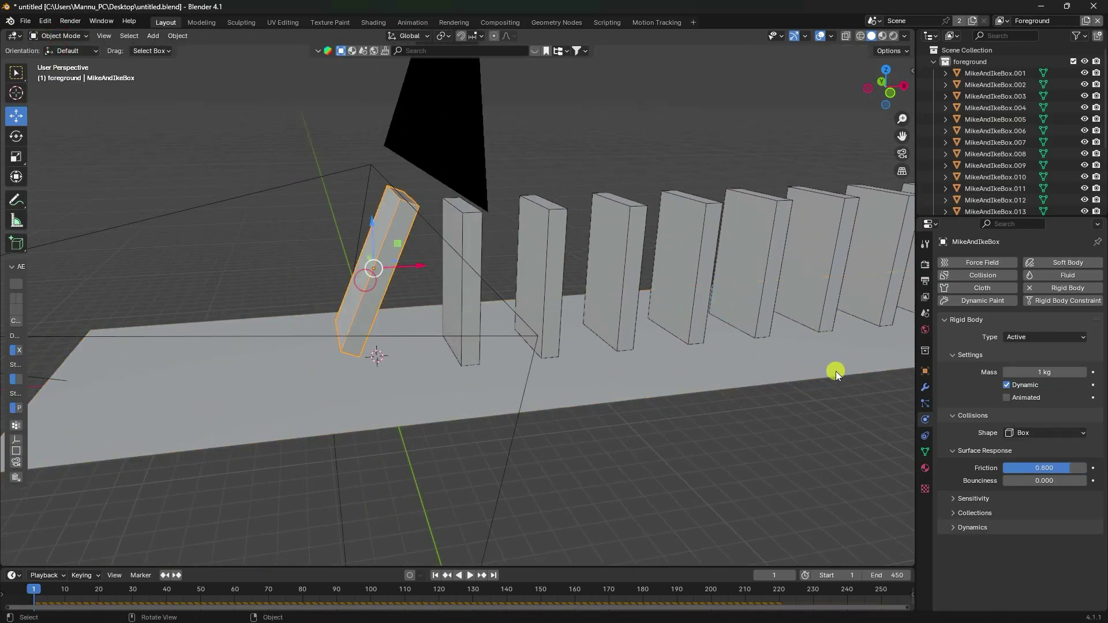
- Reset the first box's Z rotation to 0° and check the upright neighbour's transform values
left_click(925, 371)
left_click(1026, 361)
type("087")
key("Return")
left_click(470, 233)
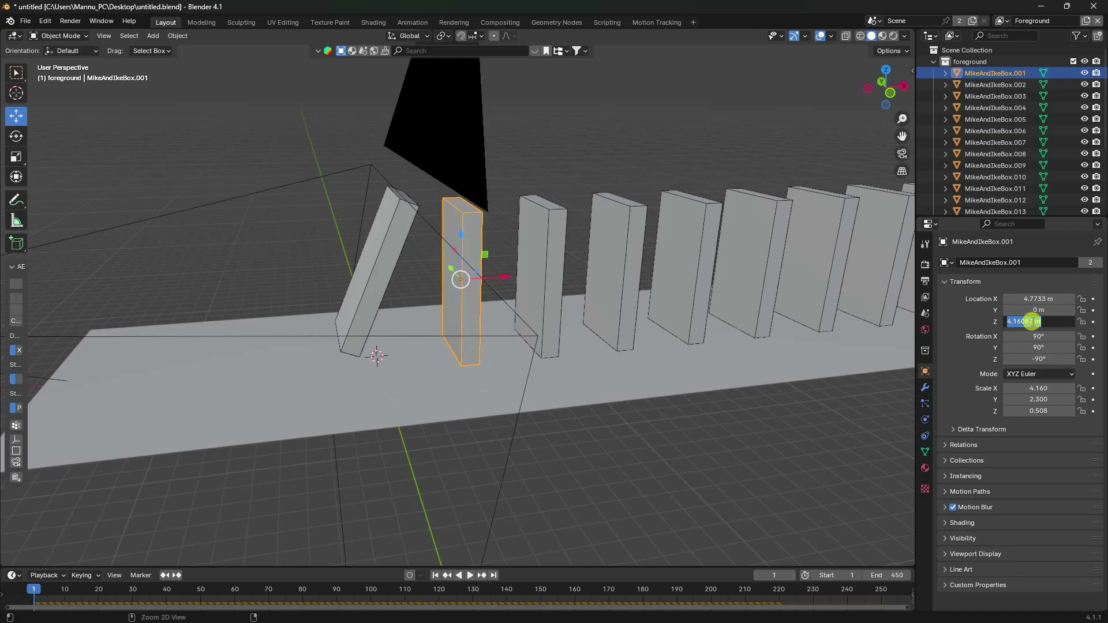
left_click(364, 271)
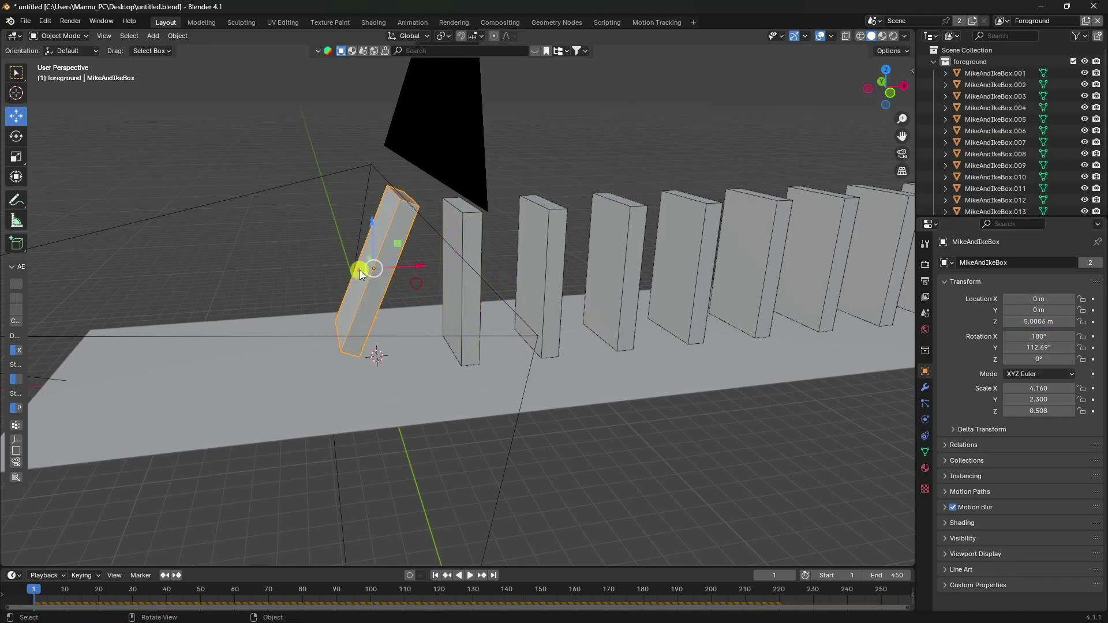
- Set the first box's Y rotation to 90° and Location Z to 4.1609 m
left_click_drag(1029, 337, 1033, 348)
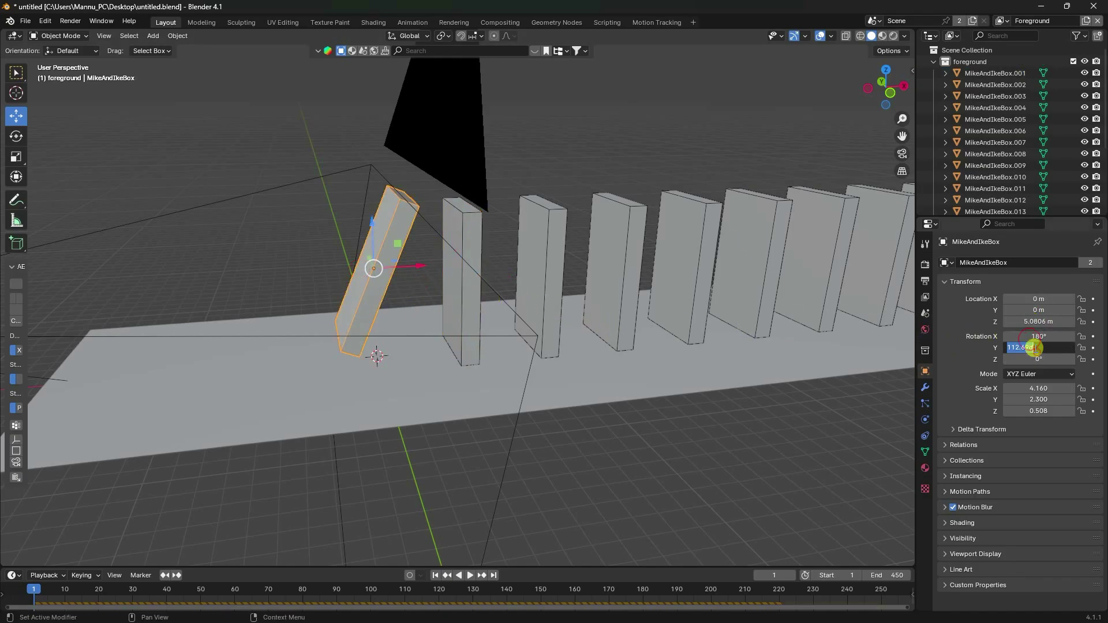
type("90")
key("Return")
left_click(1044, 321)
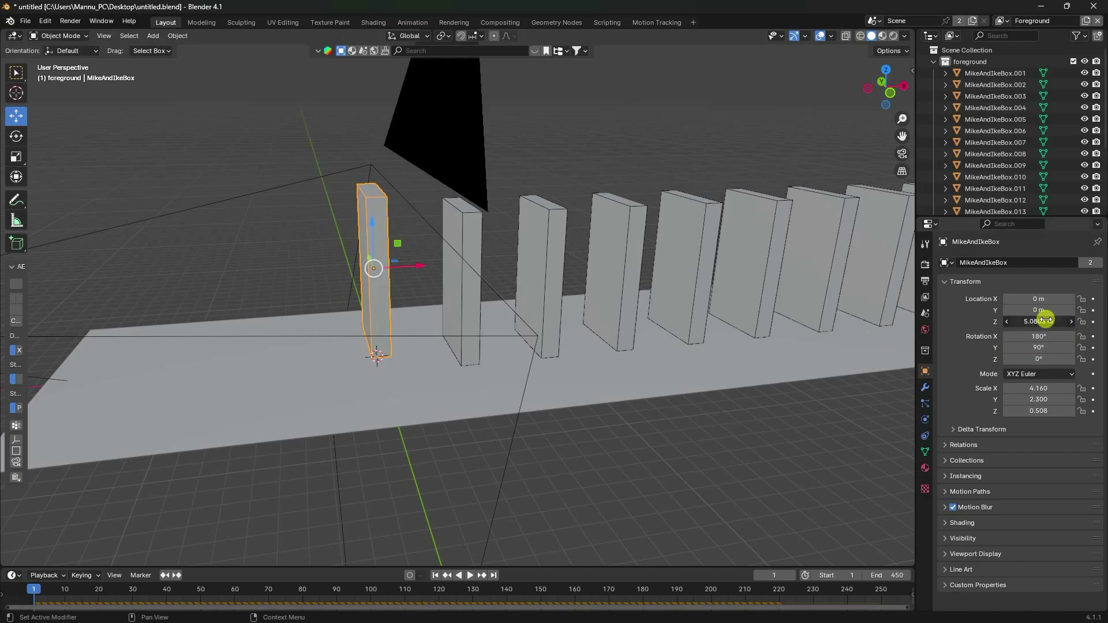
type("4.1609")
key("Return")
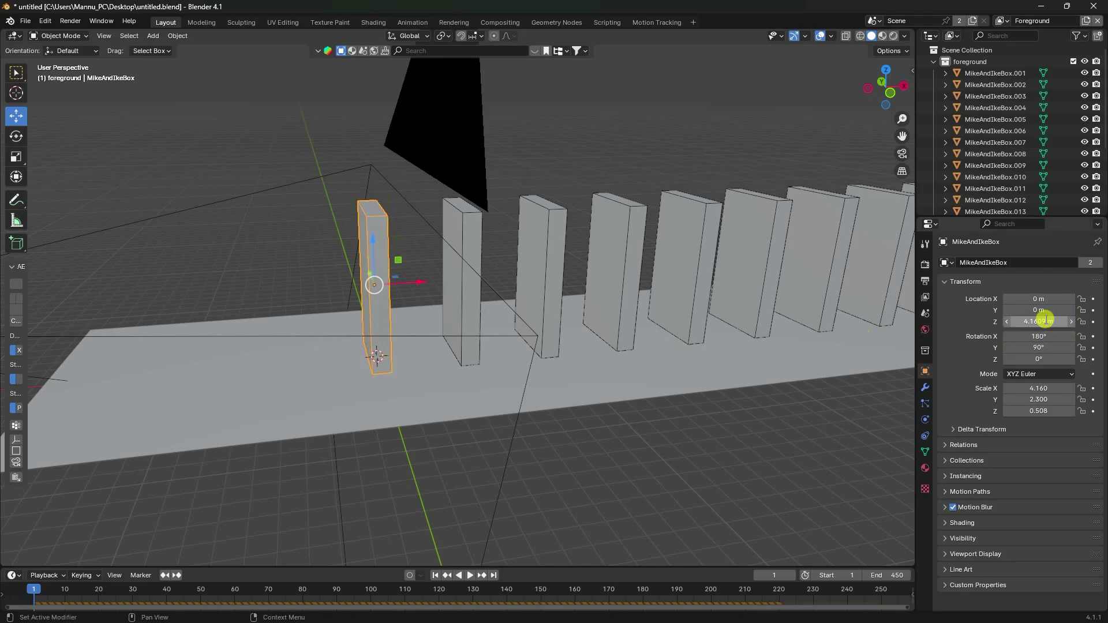
middle_click_drag(577, 242, 549, 268)
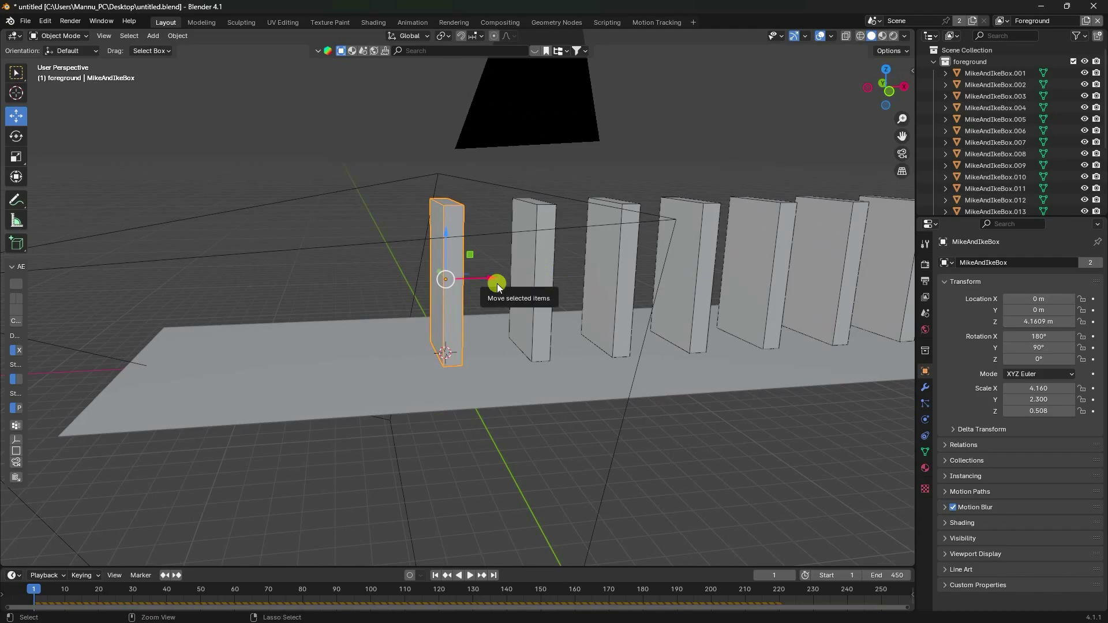
- Paste three more domino boxes and line them up left of the row
key("ctrl+v")
left_click_drag(498, 283, 392, 279)
key("KP_1")
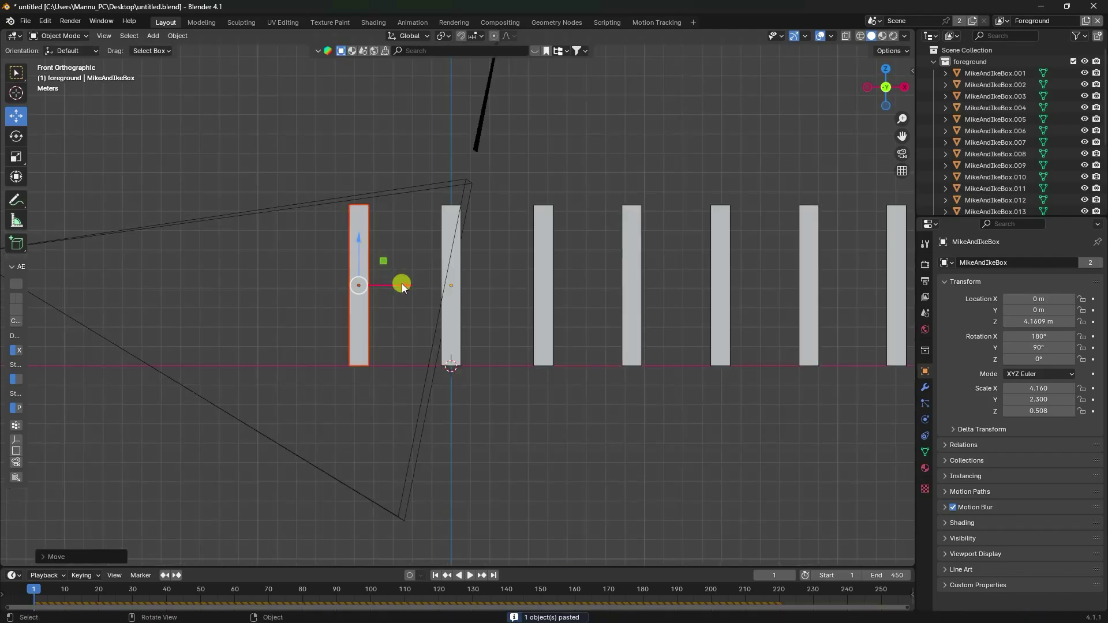
key("ctrl+v")
left_click_drag(402, 288, 212, 283)
key("ctrl+v")
key("ctrl+v")
middle_click_drag(248, 300, 3, 151)
- Raise the leftmost new domino to Z 4.952 m and tilt it to 103.85° about Y
left_click(307, 267)
left_click_drag(258, 286, 258, 268)
left_click(16, 135)
left_click(470, 575)
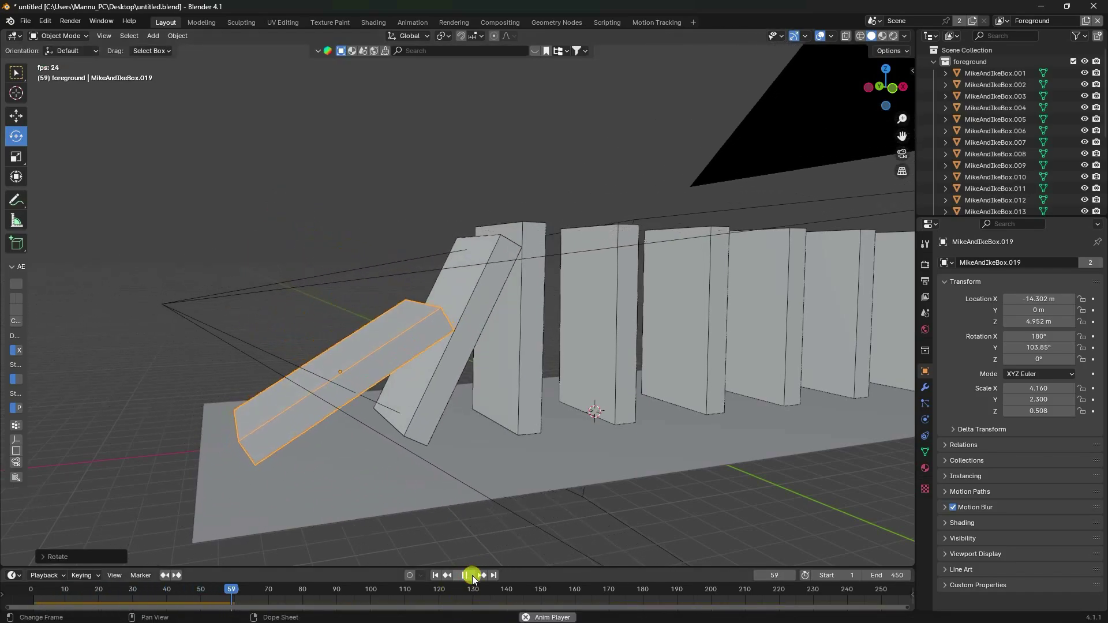
scroll(459, 472, "down", 4)
middle_click_drag(421, 393, 500, 355)
scroll(418, 362, "up", 3)
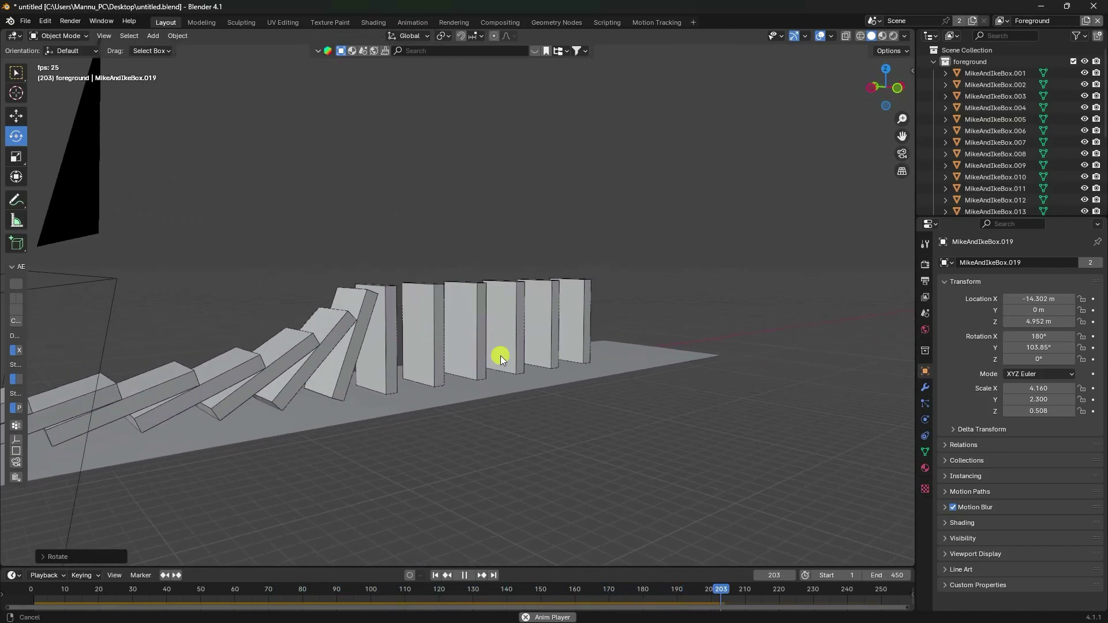
scroll(448, 345, "up", 4)
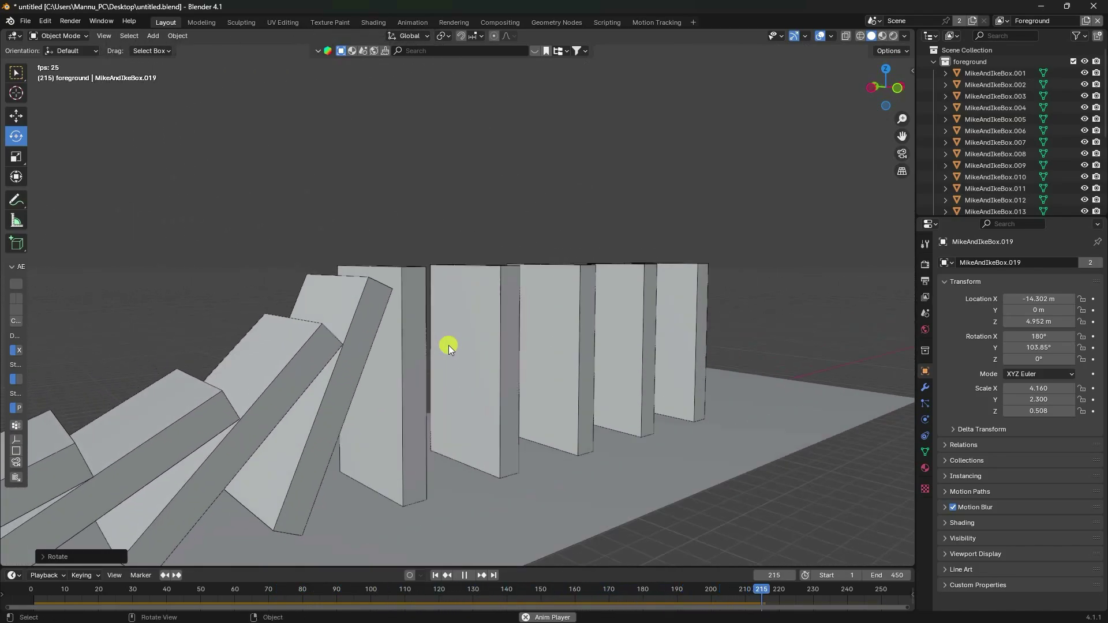
left_click(463, 575)
scroll(544, 587, "down", 5)
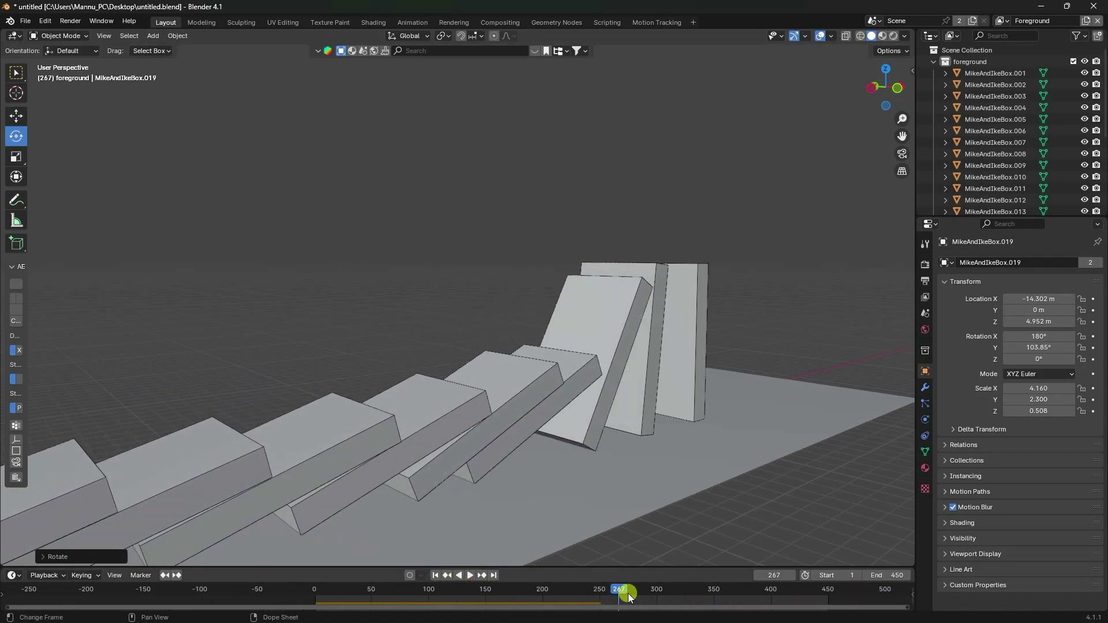
left_click(600, 590)
key("space")
left_click(599, 592)
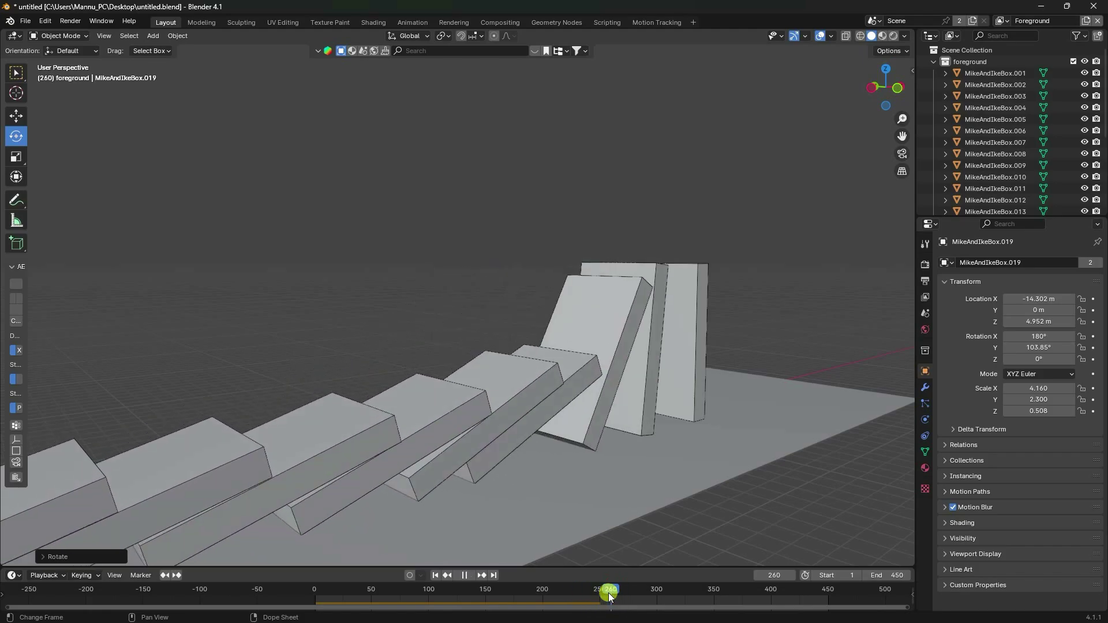
key("space")
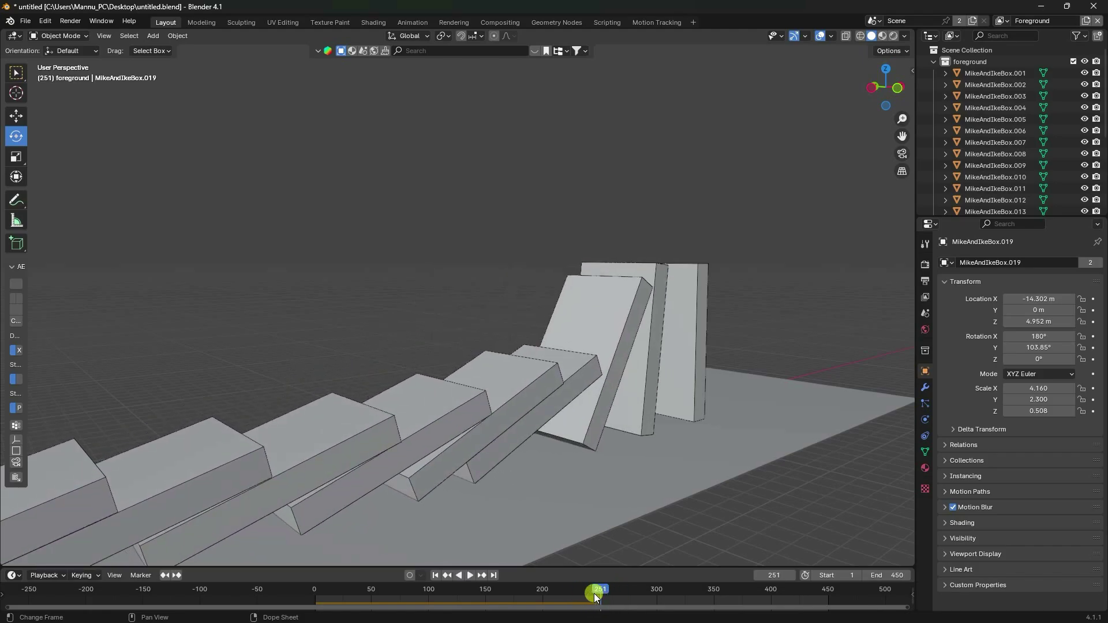
left_click(435, 576)
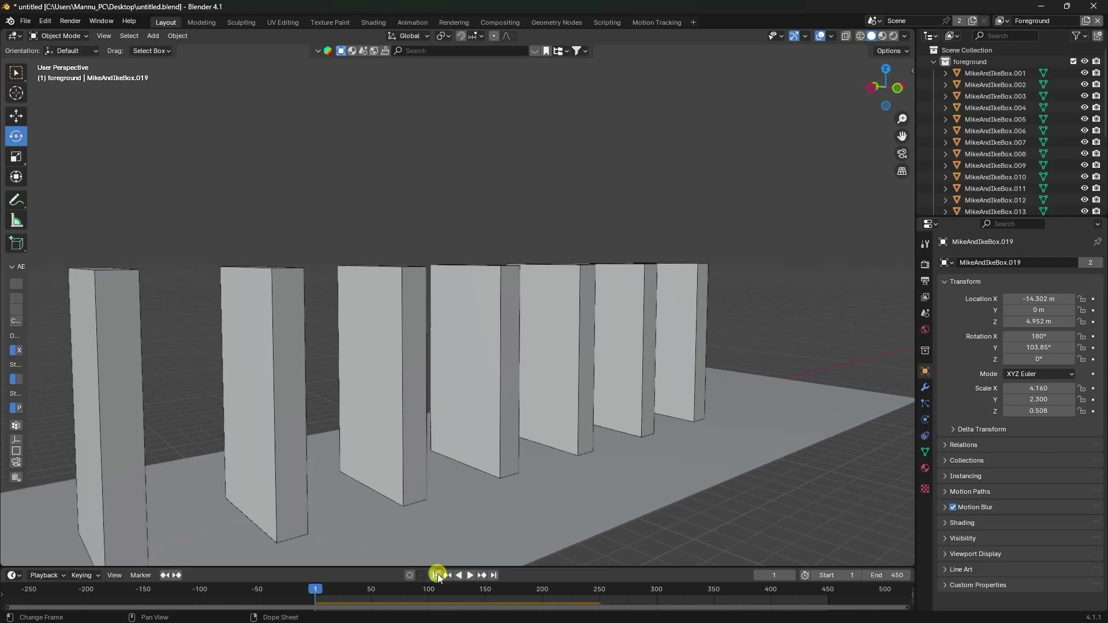
- Set the Rigid Body World cache end frame to 450 and Bake All Dynamics
left_click(924, 313)
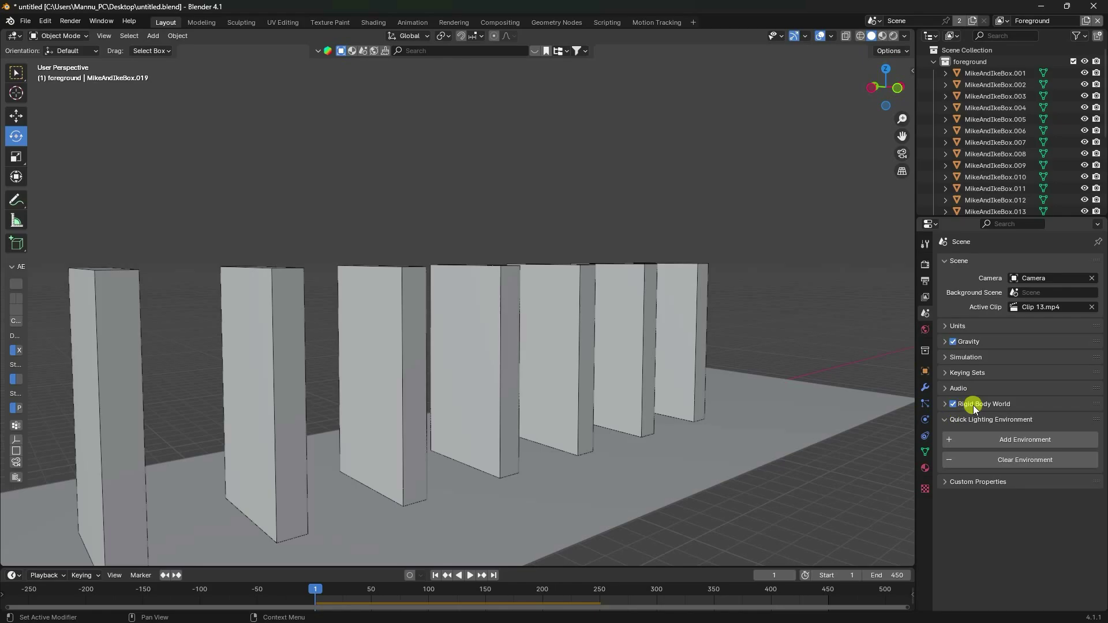
left_click(944, 404)
scroll(978, 459, "down", 1)
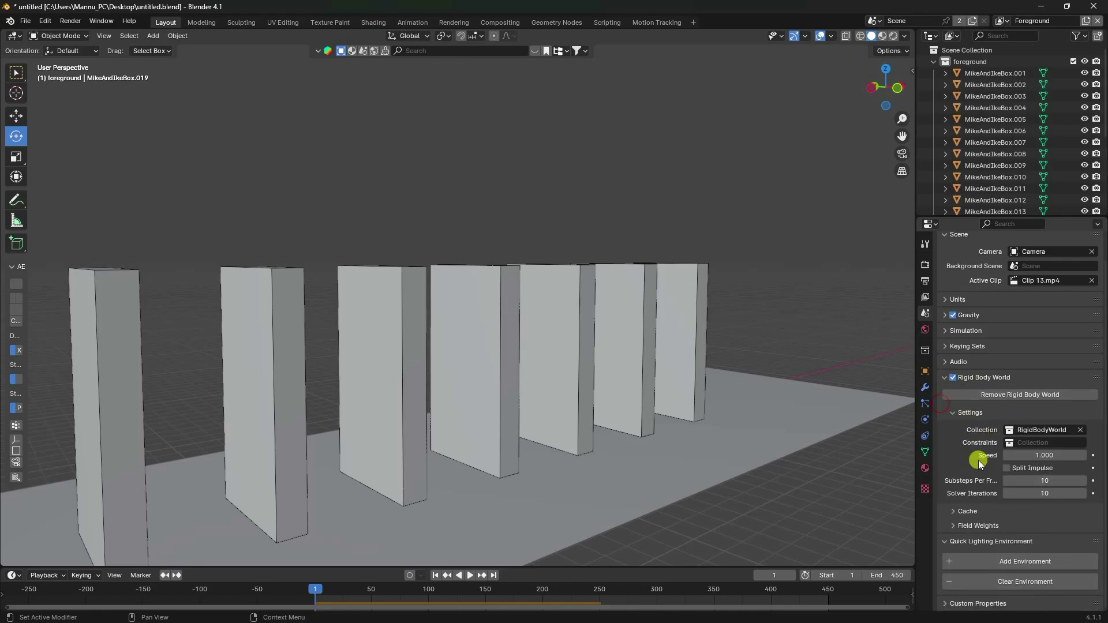
left_click(956, 512)
scroll(962, 493, "down", 5)
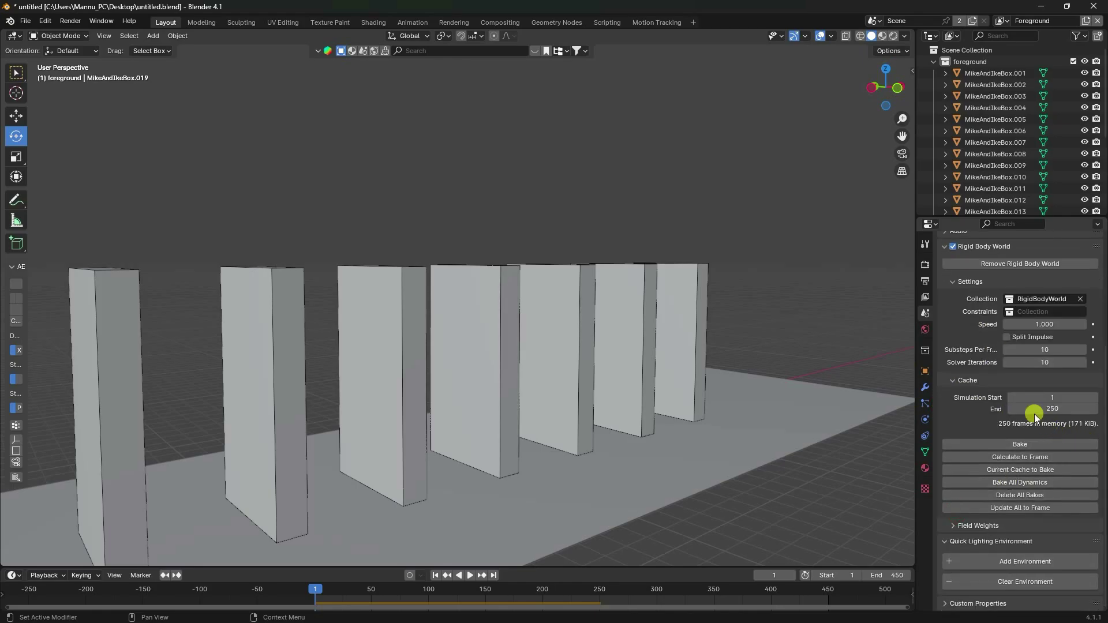
double_click(1036, 409)
type("450")
key("Return")
left_click(1006, 482)
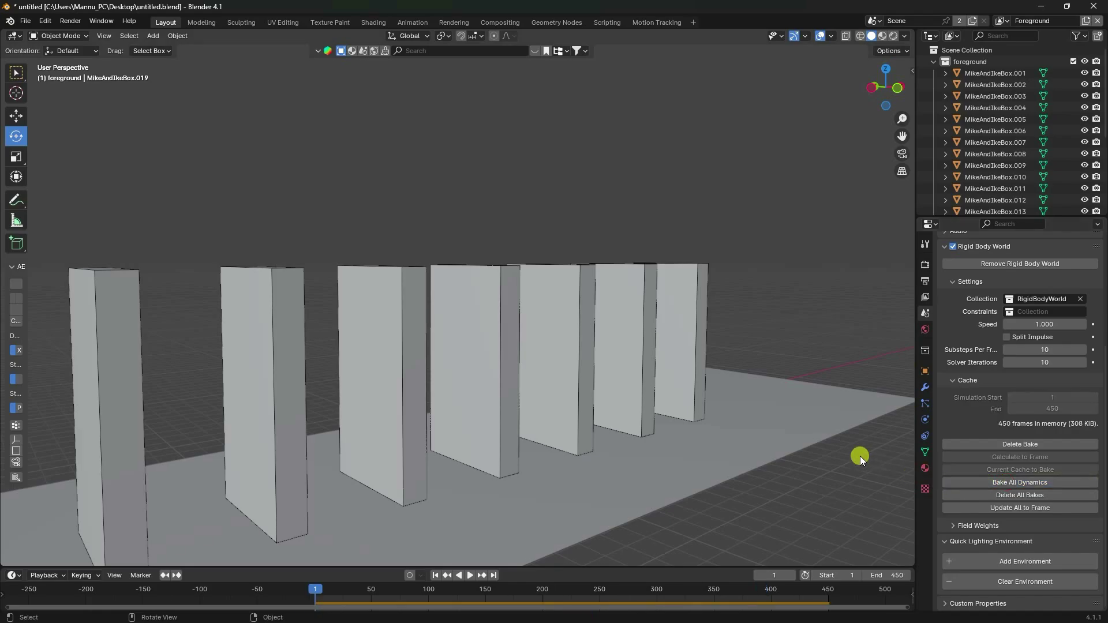
left_click(997, 484)
- Preview the playback through the camera, switch to textured Material Preview, and save the file
key("KP_0")
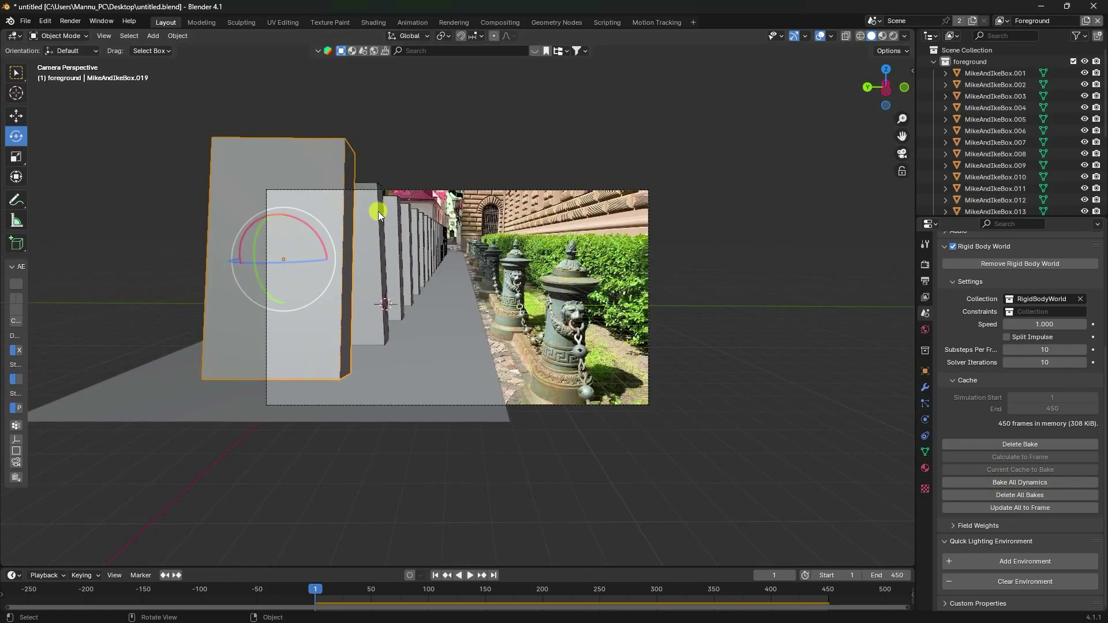
key("Home")
key("space")
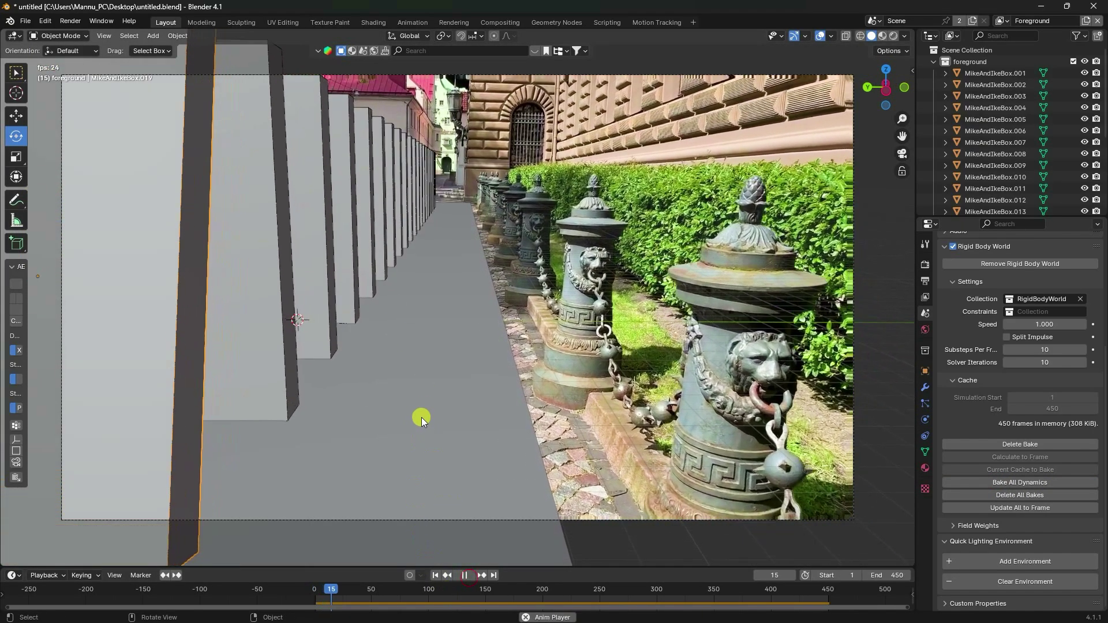
scroll(371, 285, "down", 3)
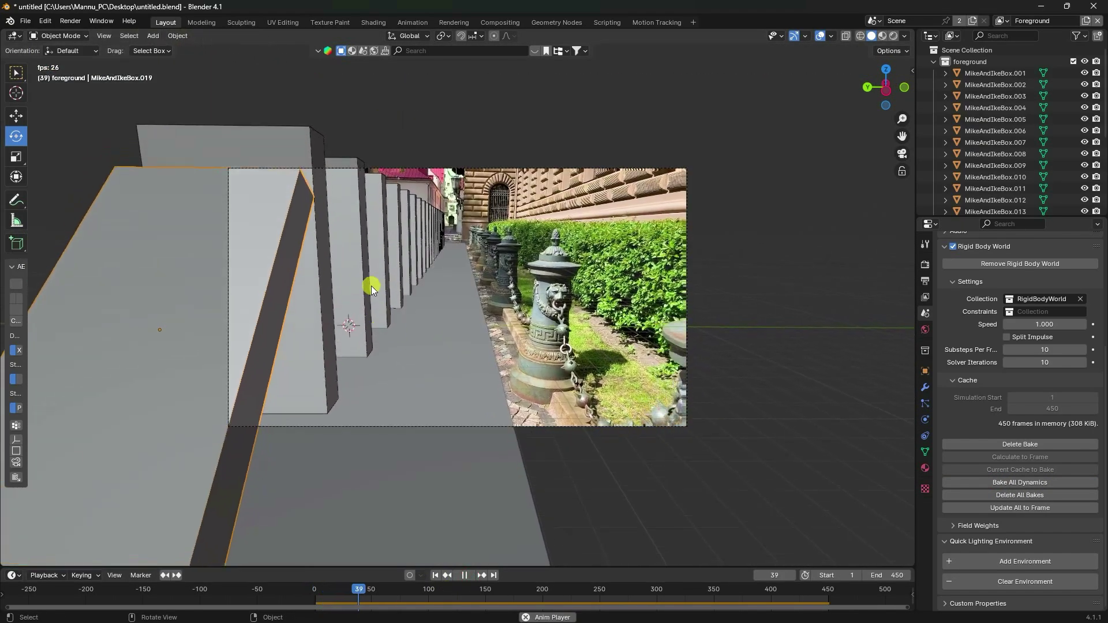
scroll(372, 286, "up", 3)
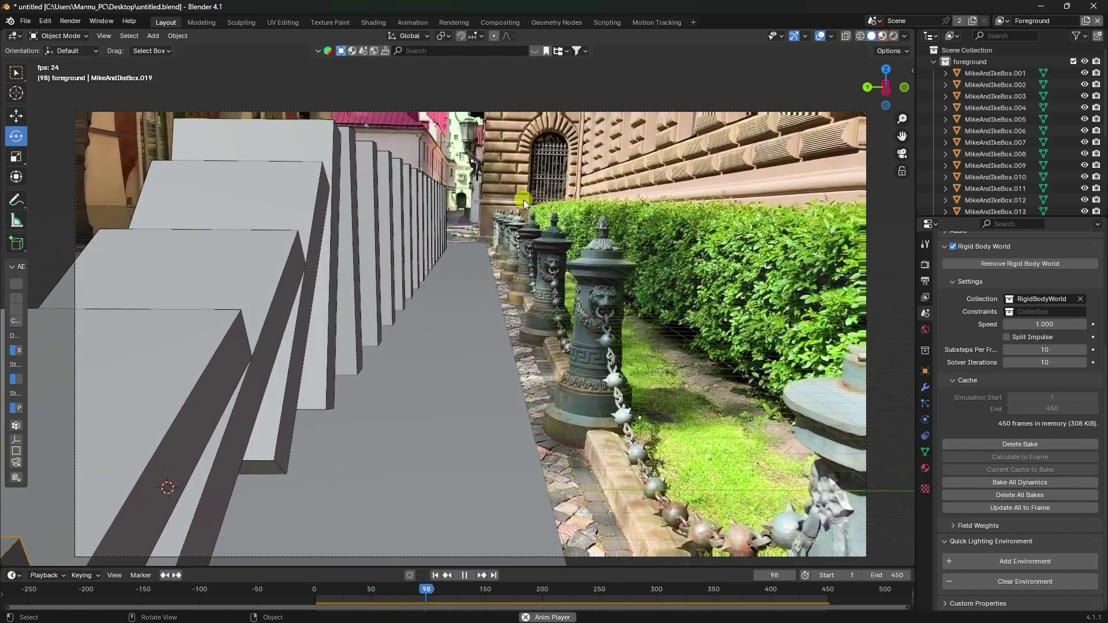
key("space")
key("z")
left_click(430, 491)
key("ctrl+s")
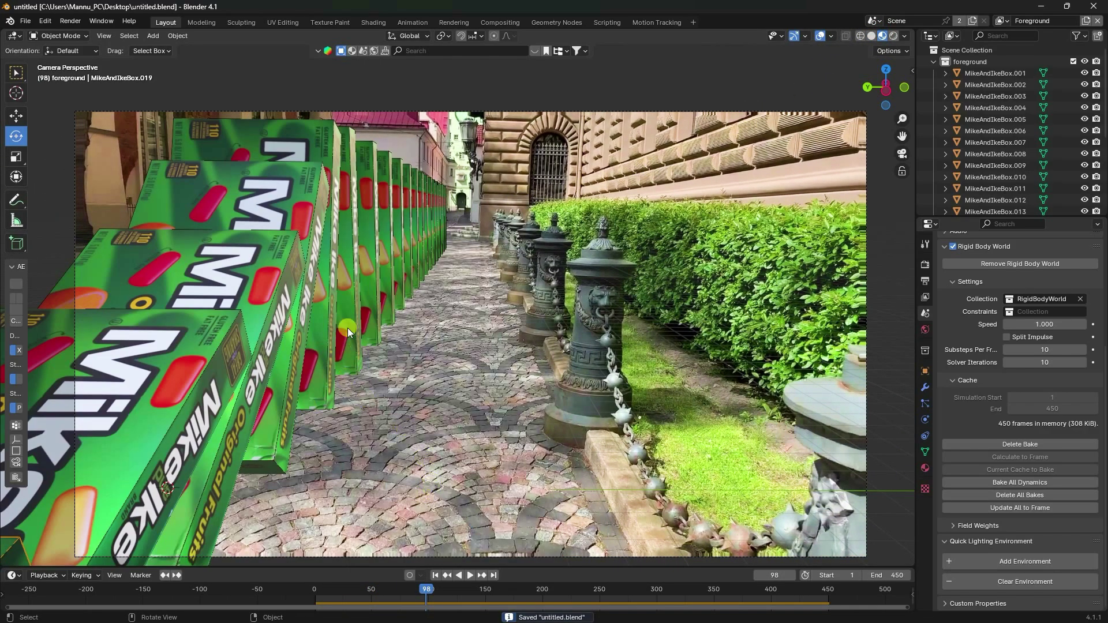
- Replay the textured domino fall, stopping at frame 228, then orbit out of camera view
left_click(466, 575)
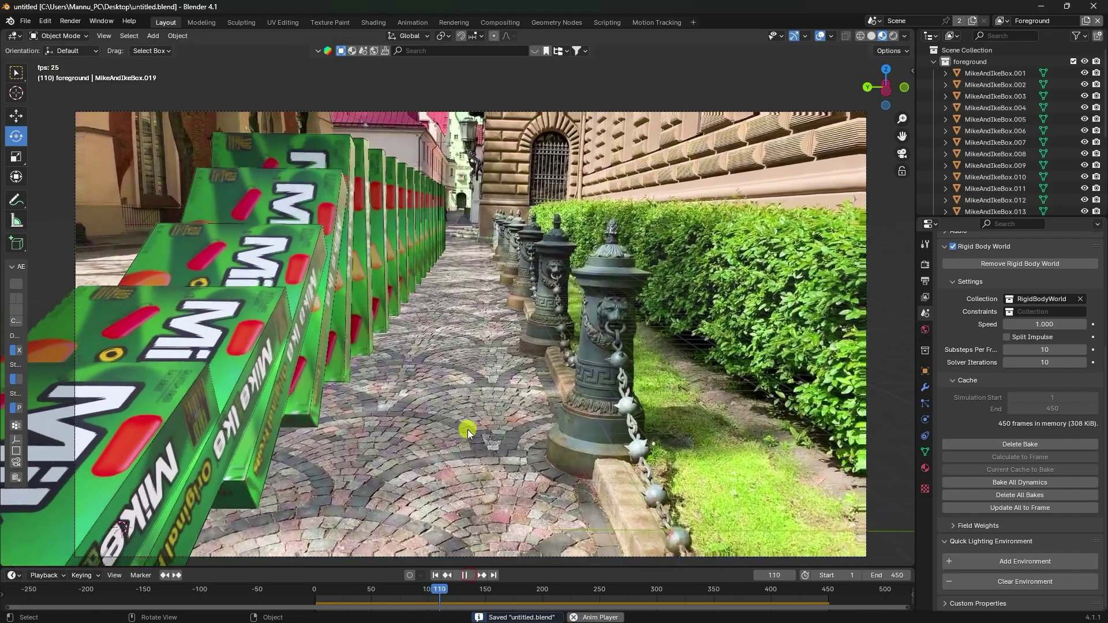
scroll(427, 376, "up", 2)
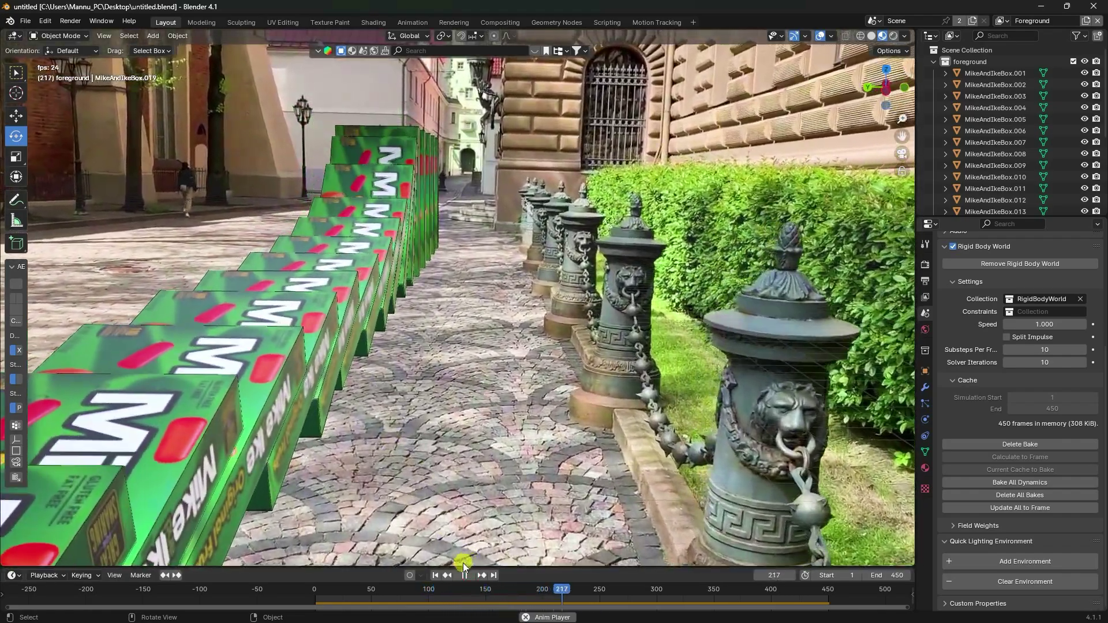
left_click(462, 574)
scroll(384, 372, "down", 3)
middle_click_drag(382, 363, 427, 366)
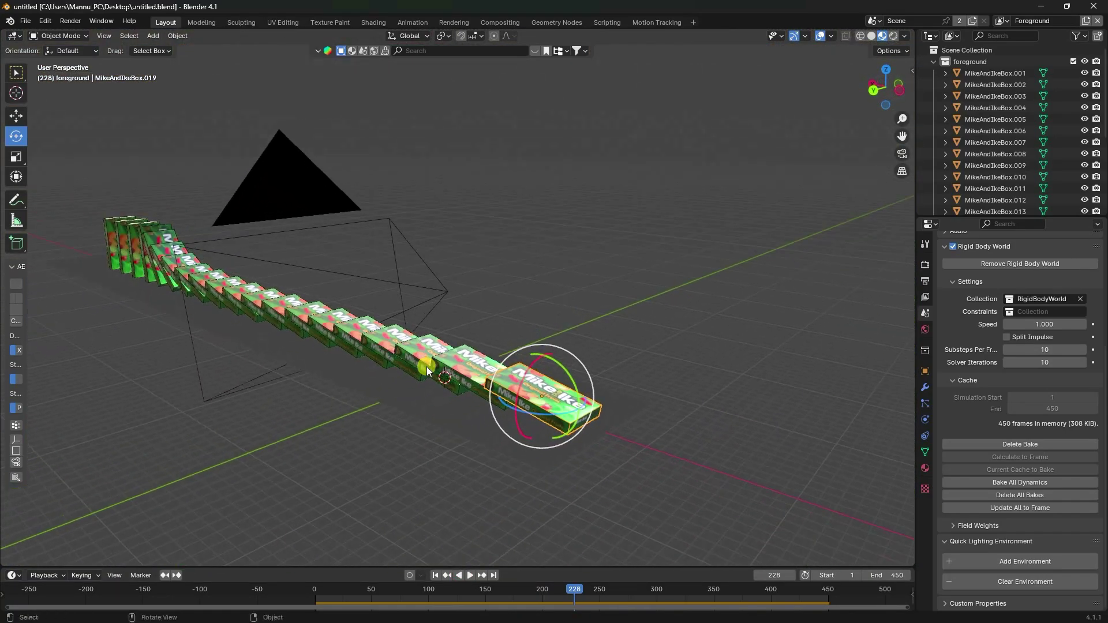
- Add a Sun light and move it near the domino chain
left_click(153, 36)
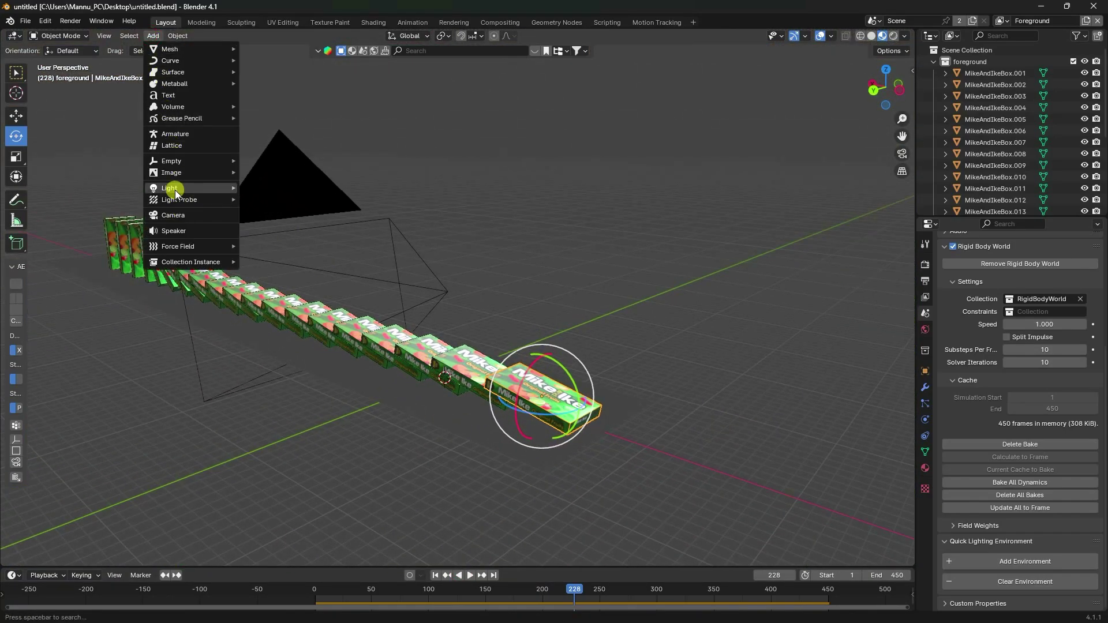
mouse_move(175, 189)
left_click(267, 202)
middle_click_drag(268, 202, 210, 243)
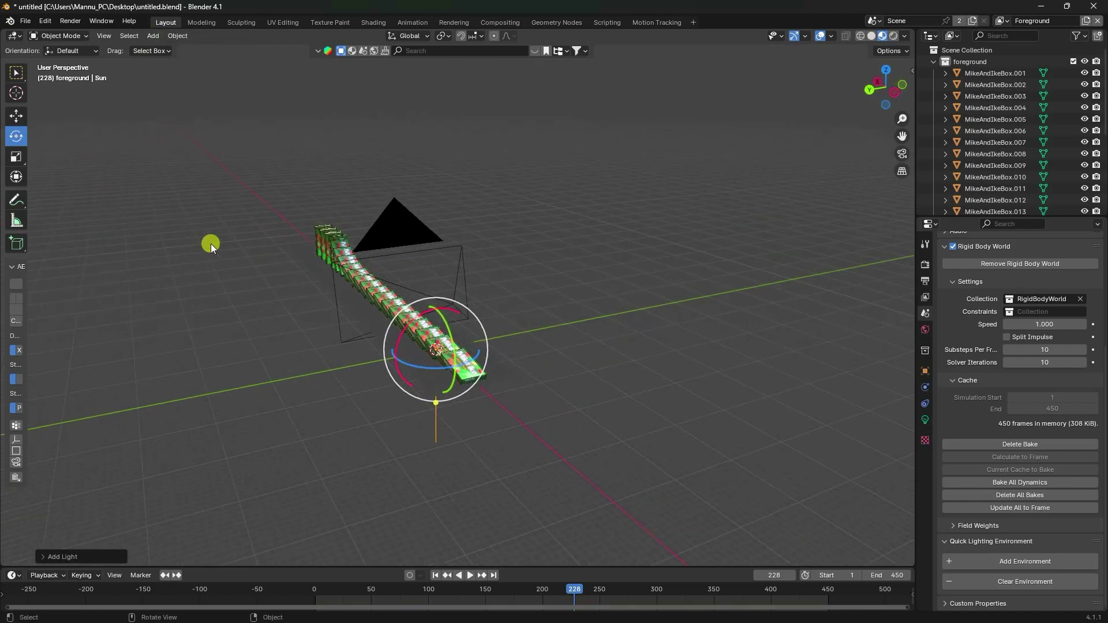
left_click(13, 117)
left_click_drag(435, 309, 291, 263)
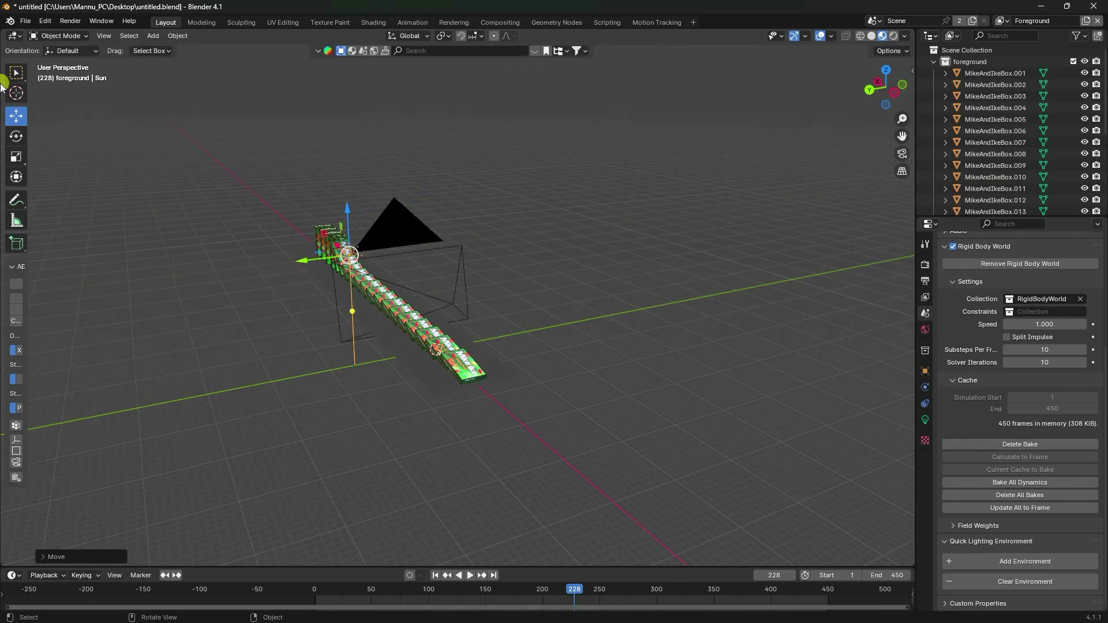
- Tilt the Sun light about its X axis to aim it at the dominoes
left_click(20, 137)
left_click_drag(328, 220, 334, 259)
middle_click_drag(334, 259, 395, 265)
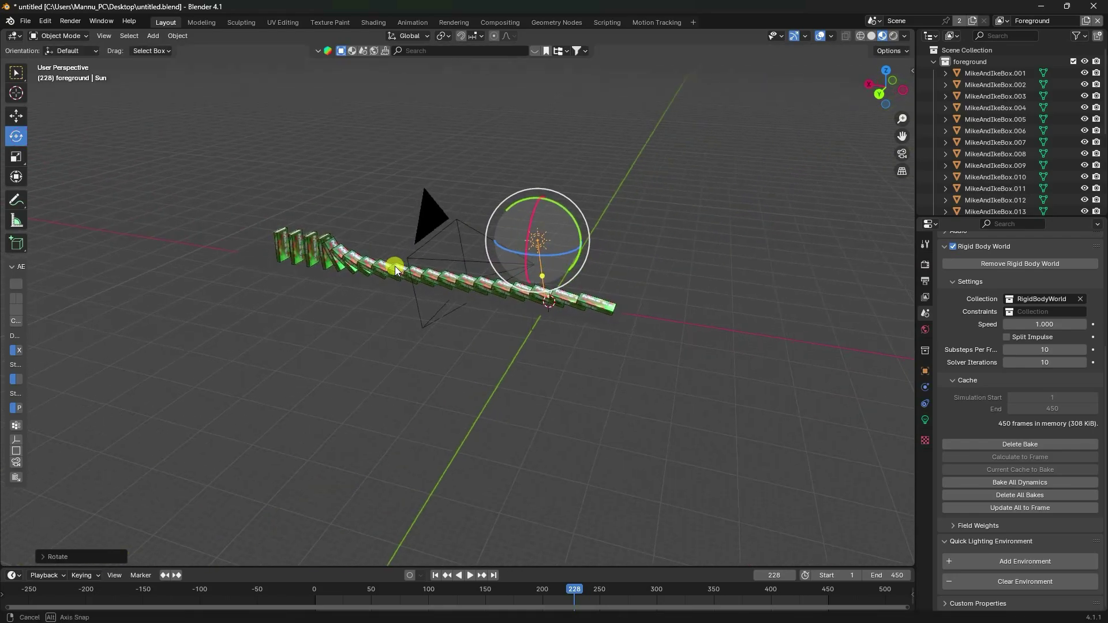
left_click(17, 116)
left_click(934, 62)
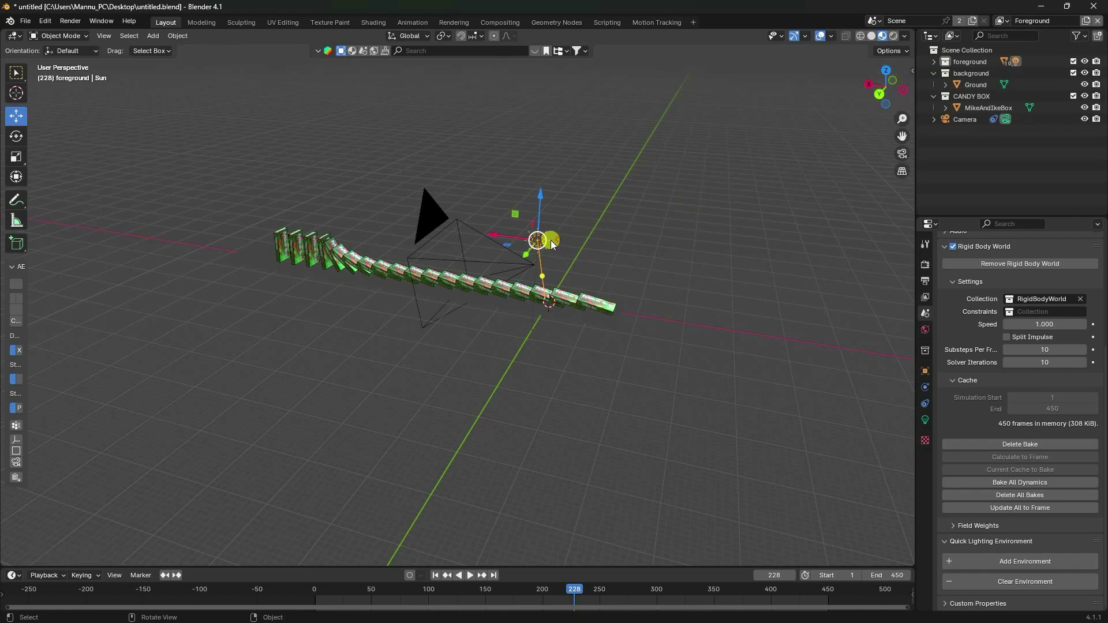
- Set the Sun light's angle to 20° with strength 1.0, then copy the sun
left_click(924, 426)
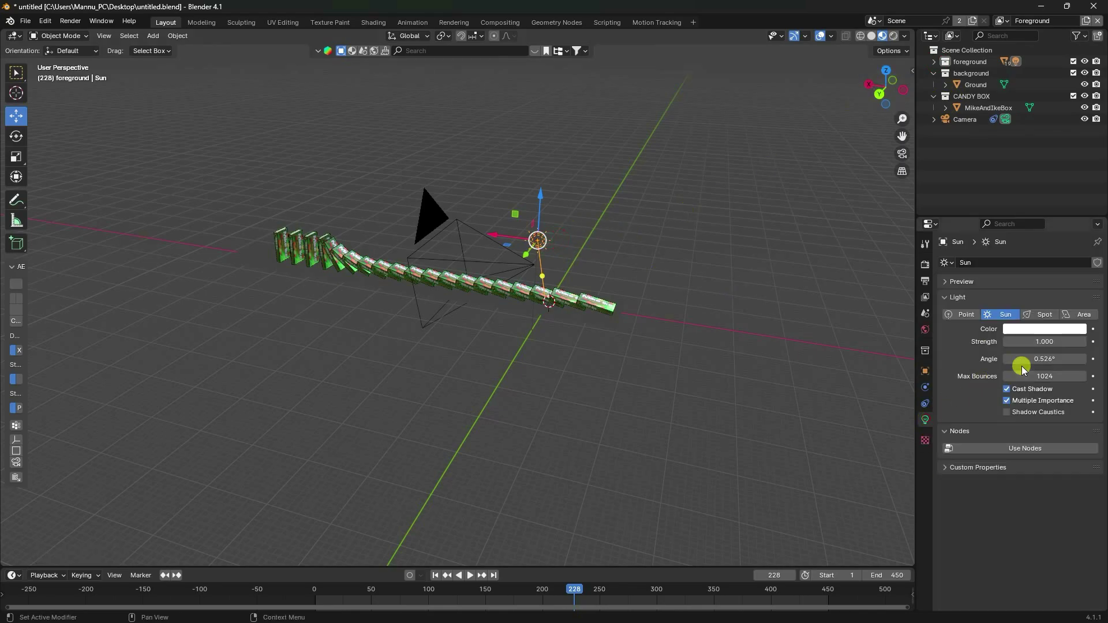
left_click(1044, 341)
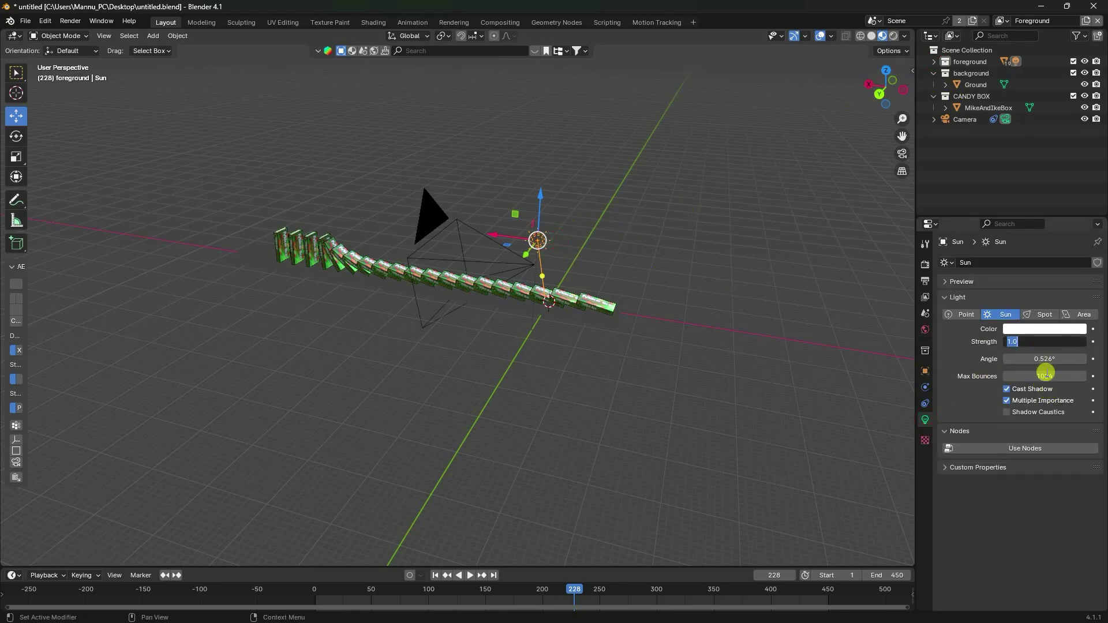
left_click(1041, 358)
type("2")
key("Return")
middle_click_drag(677, 345, 701, 358)
left_click(1059, 357)
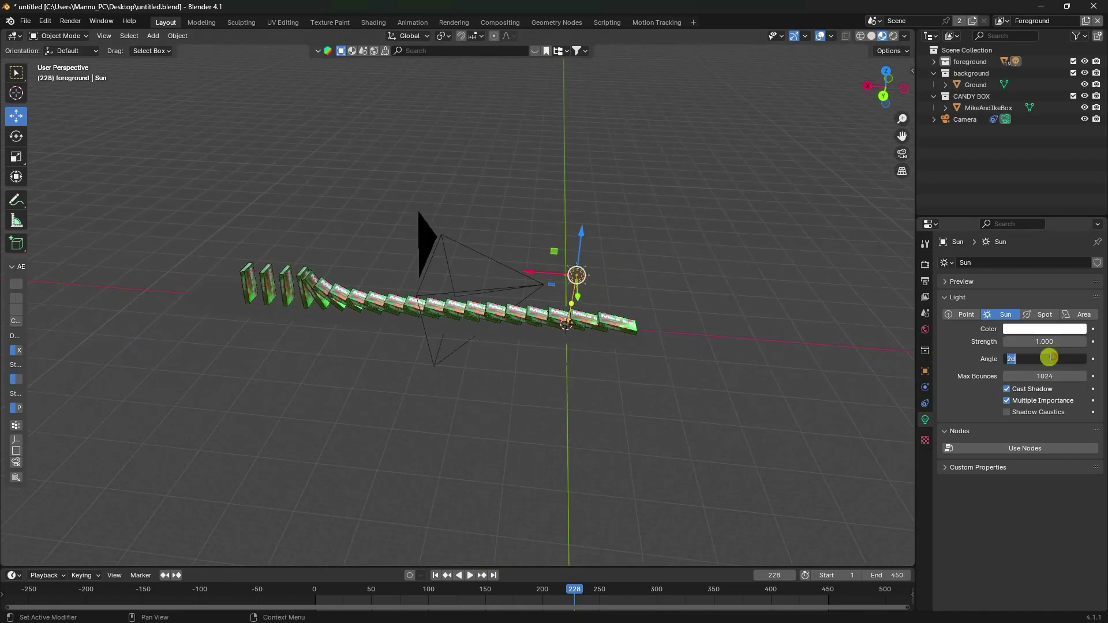
type("20")
key("Return")
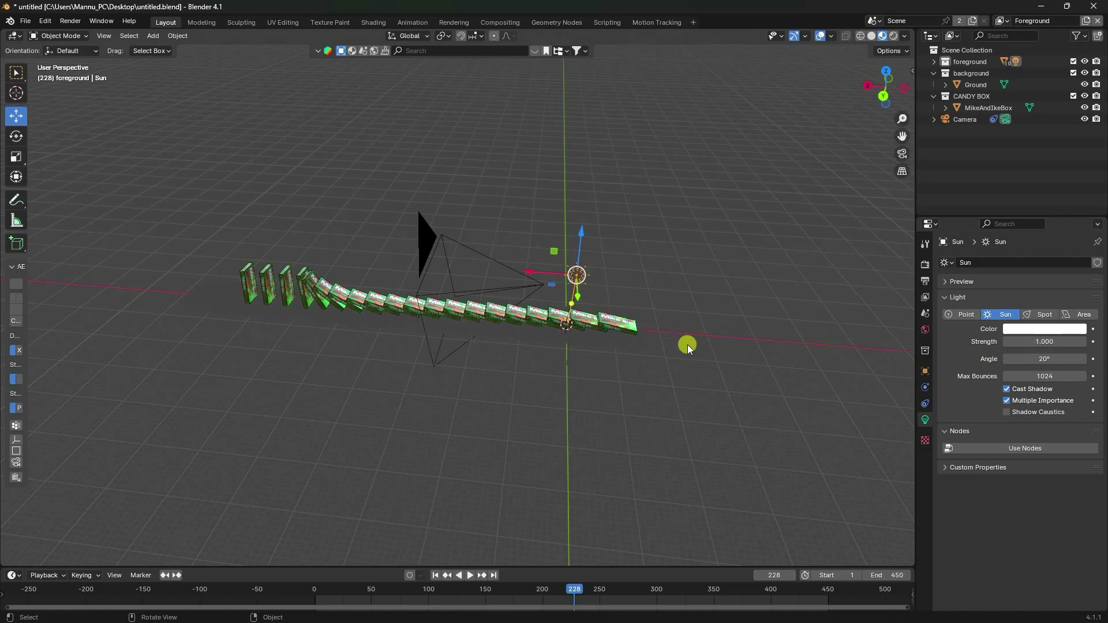
key("ctrl+c")
- Paste a duplicate Sun light and place it in the scene
key("ctrl+v")
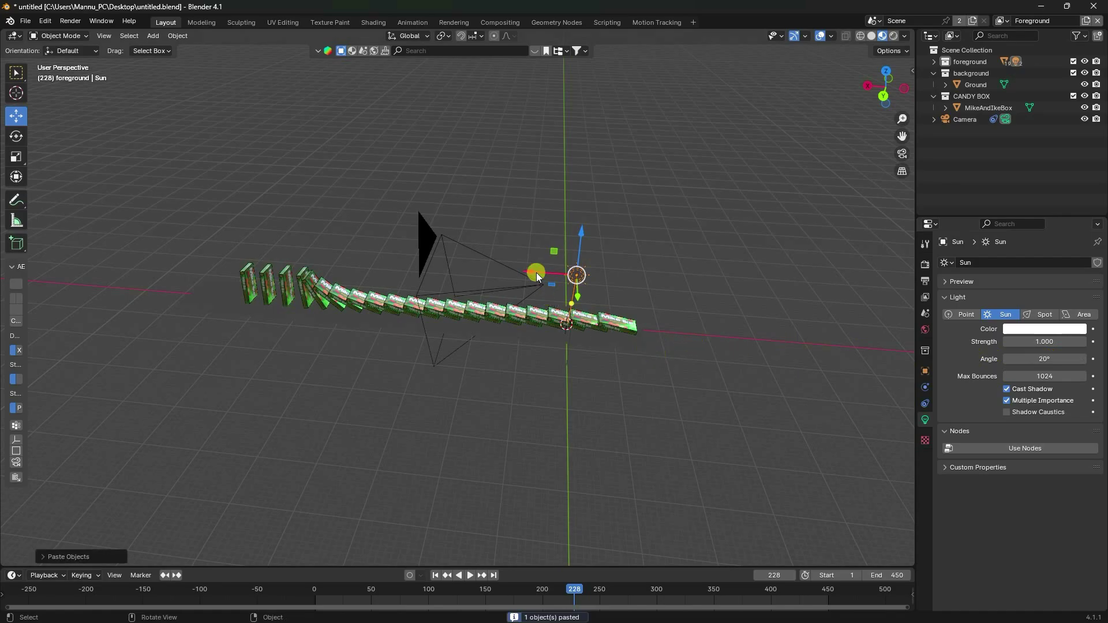
key("g")
left_click(297, 277)
middle_click_drag(296, 277, 362, 298)
- Set the World colour to an Environment Texture loading buikslotermeerplein_4k.exr from the HDRI folder
left_click(924, 329)
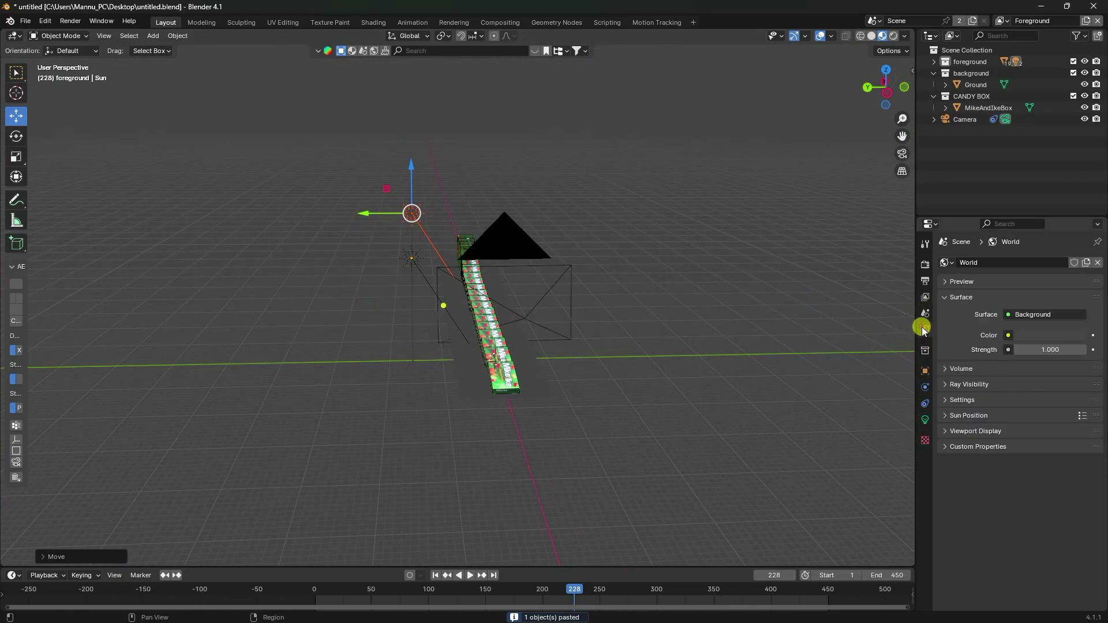
middle_click_drag(663, 343, 591, 357)
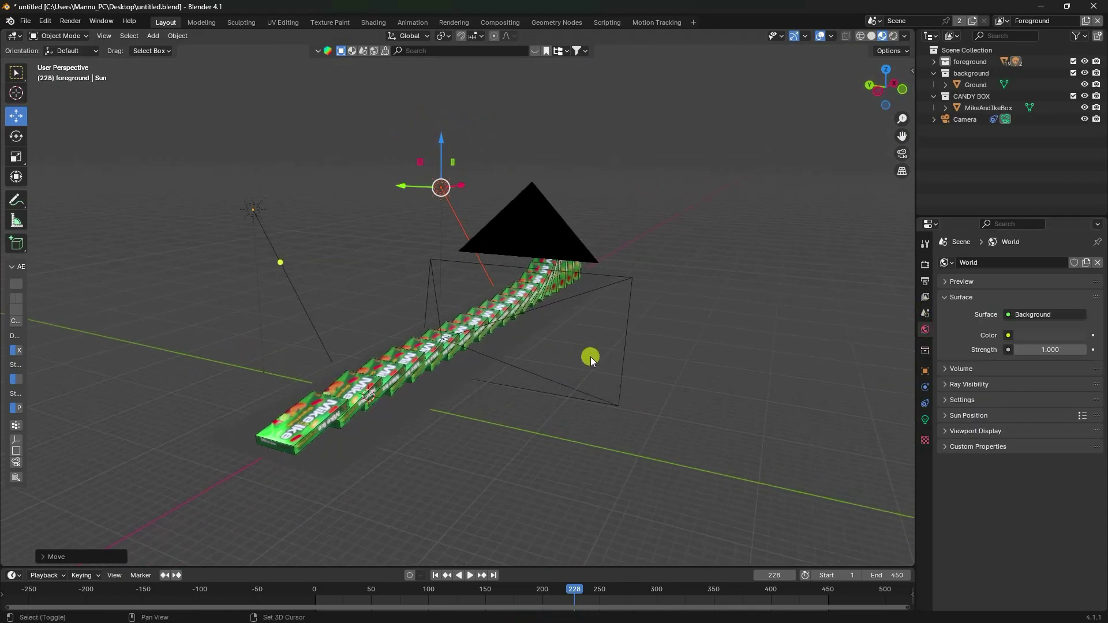
left_click(1015, 341)
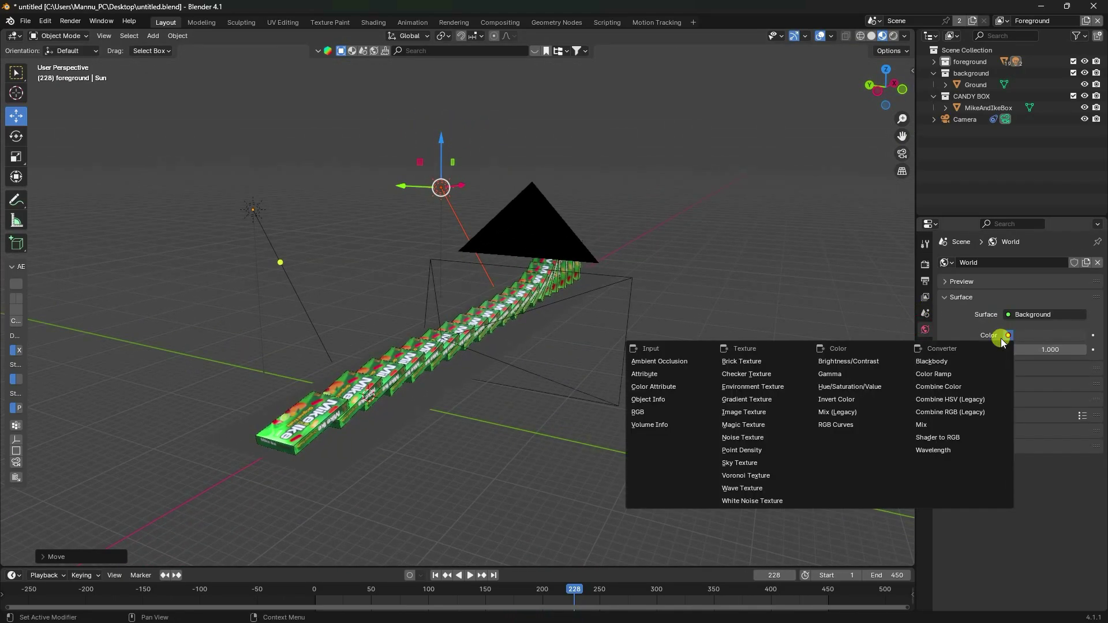
left_click(770, 392)
left_click(1062, 349)
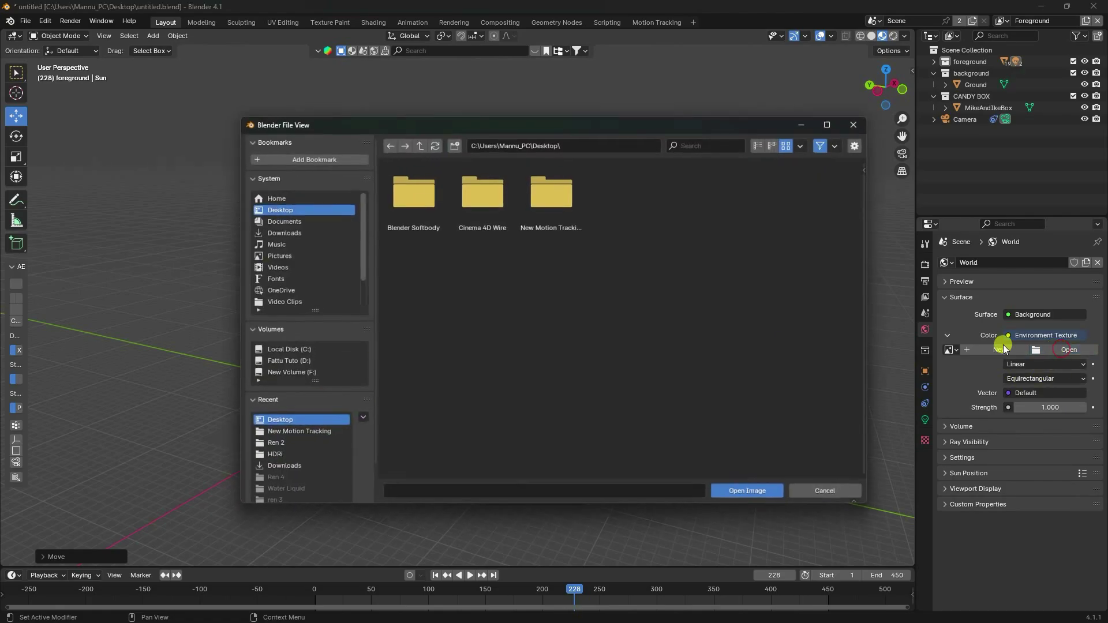
left_click(285, 455)
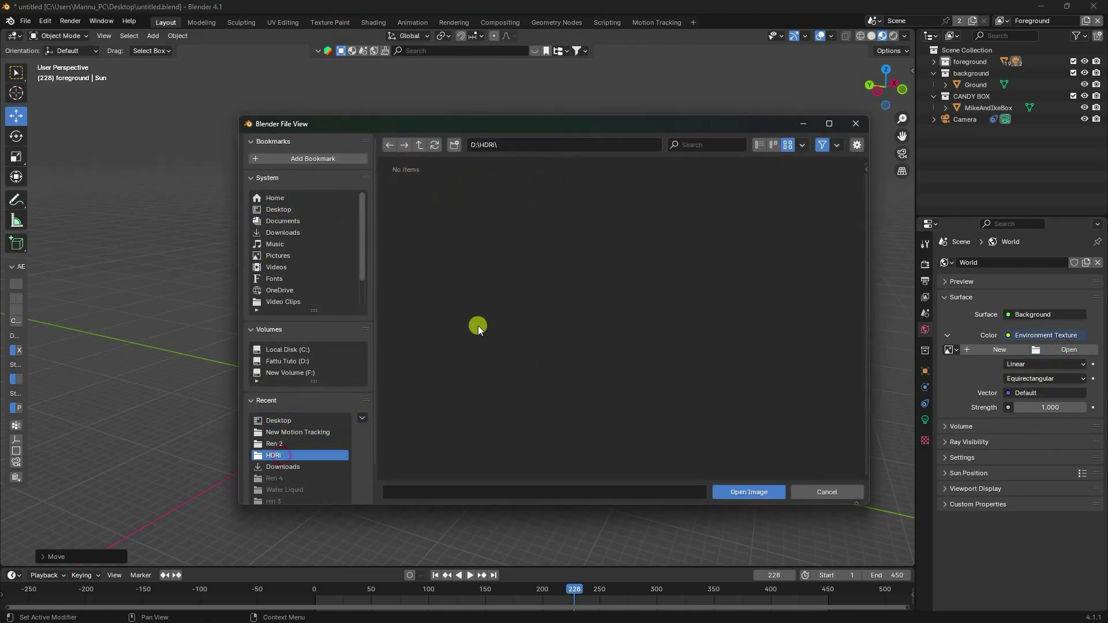
left_click(469, 265)
left_click(745, 493)
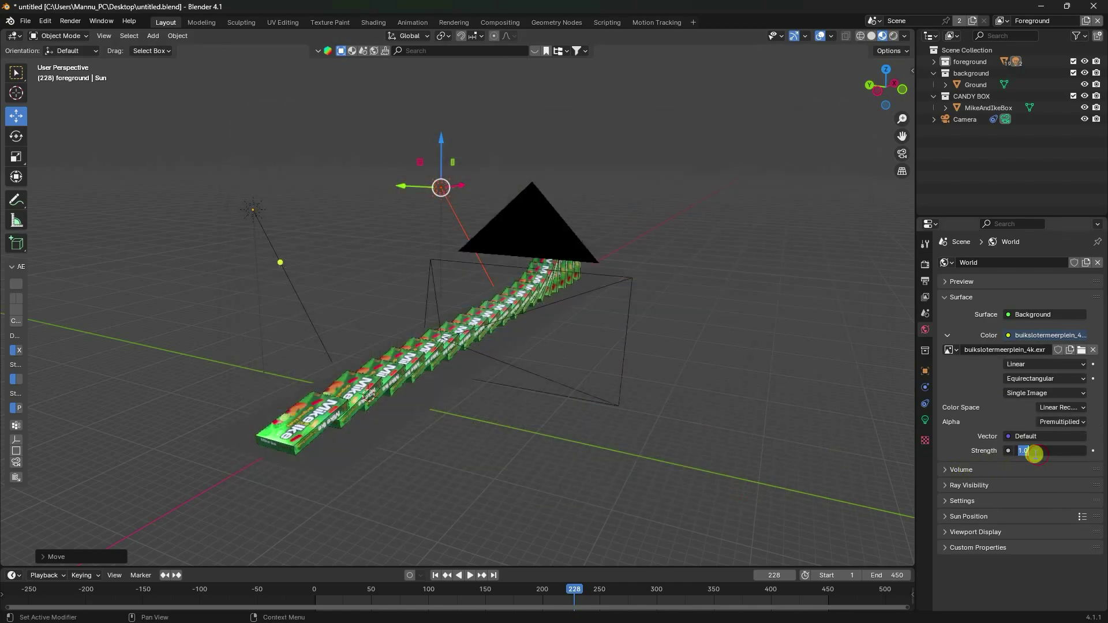
- In the camera view, limit Render Max Samples to 256
key("KP_0")
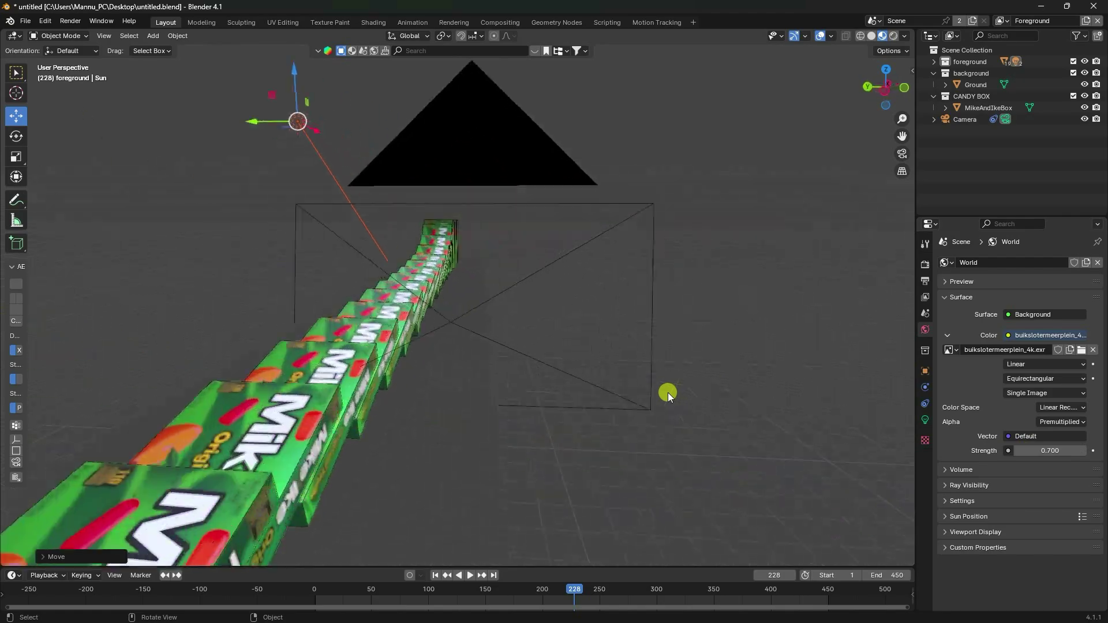
scroll(415, 321, "up", 4)
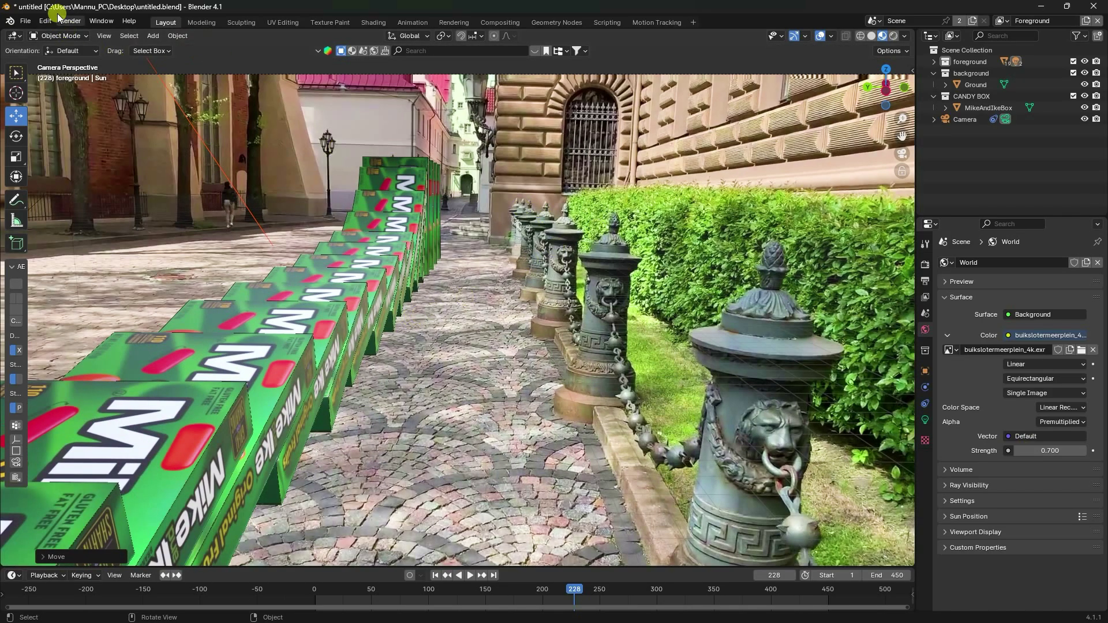
left_click(925, 264)
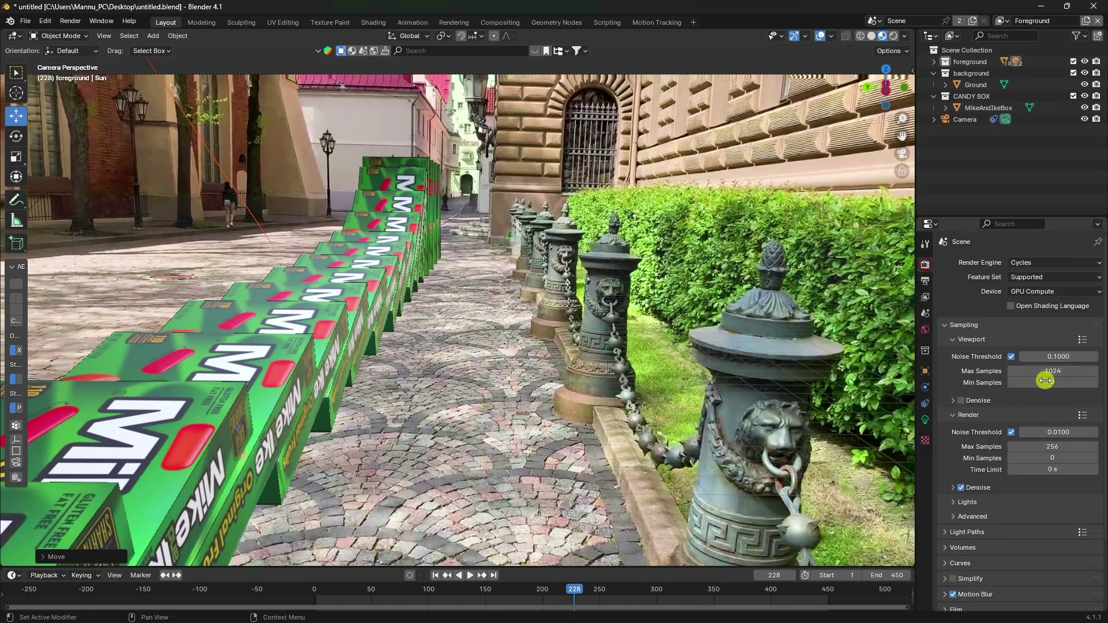
left_click_drag(1047, 446, 1016, 446)
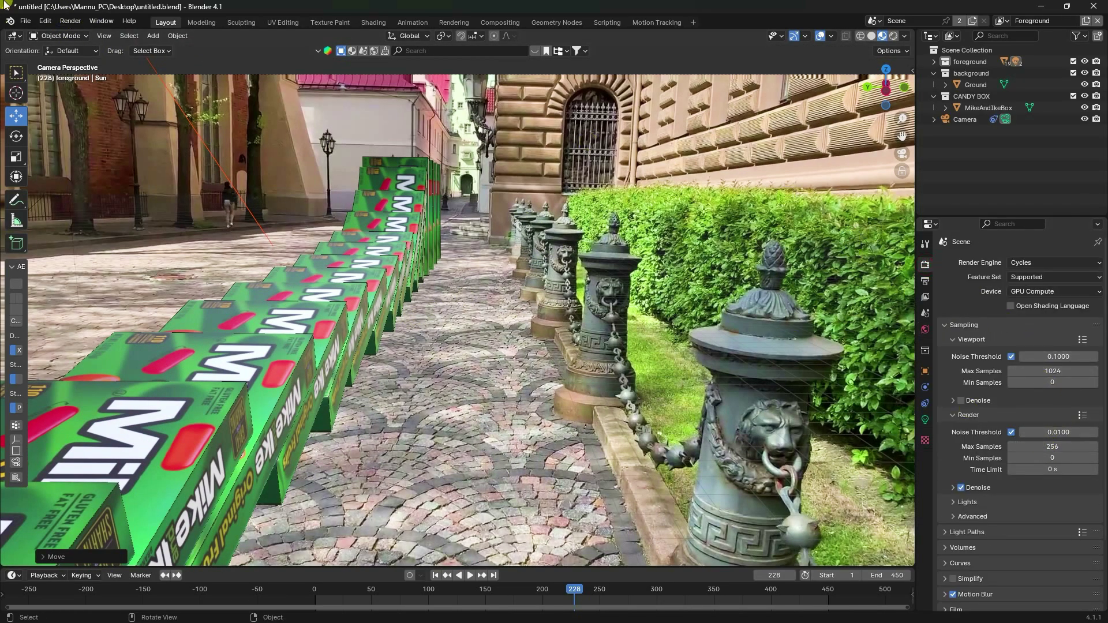
- Render a test still of frame 228, then close the render result
left_click(70, 21)
left_click(84, 33)
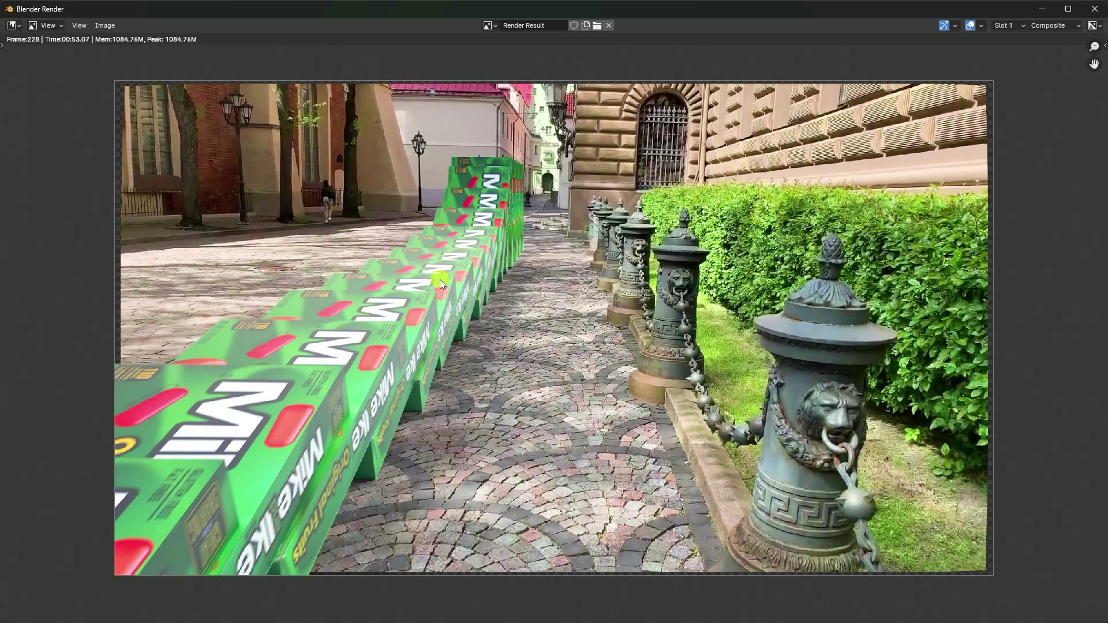
left_click(1094, 11)
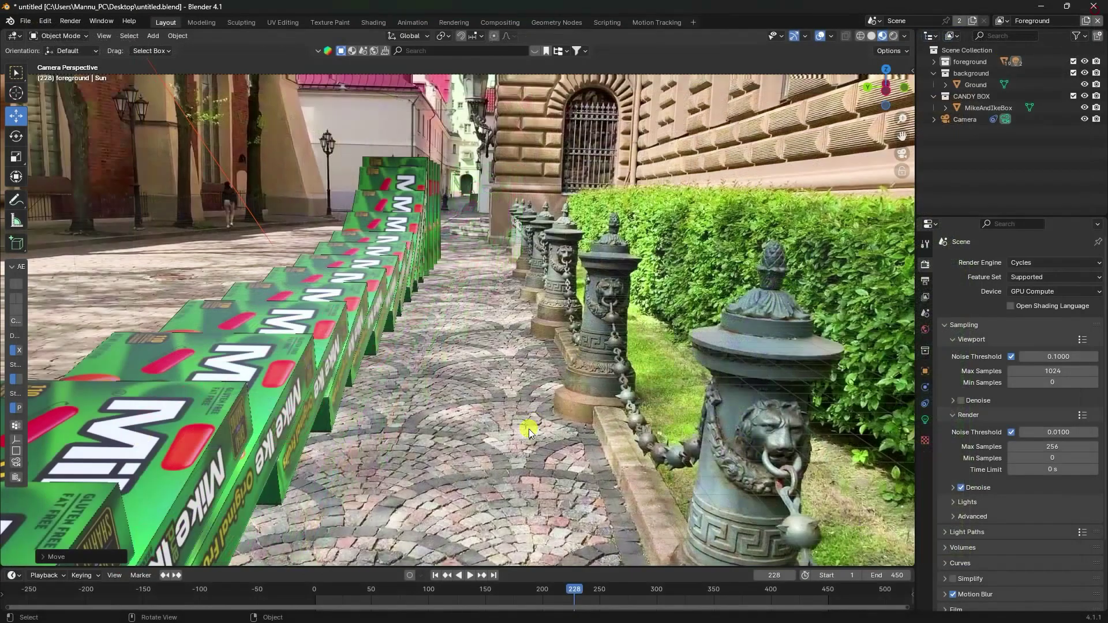
- Rewind to frame 1 and select the front candy box, expanding the foreground collection in the outliner
left_click(434, 568)
middle_click_drag(351, 383, 383, 359)
left_click(236, 188)
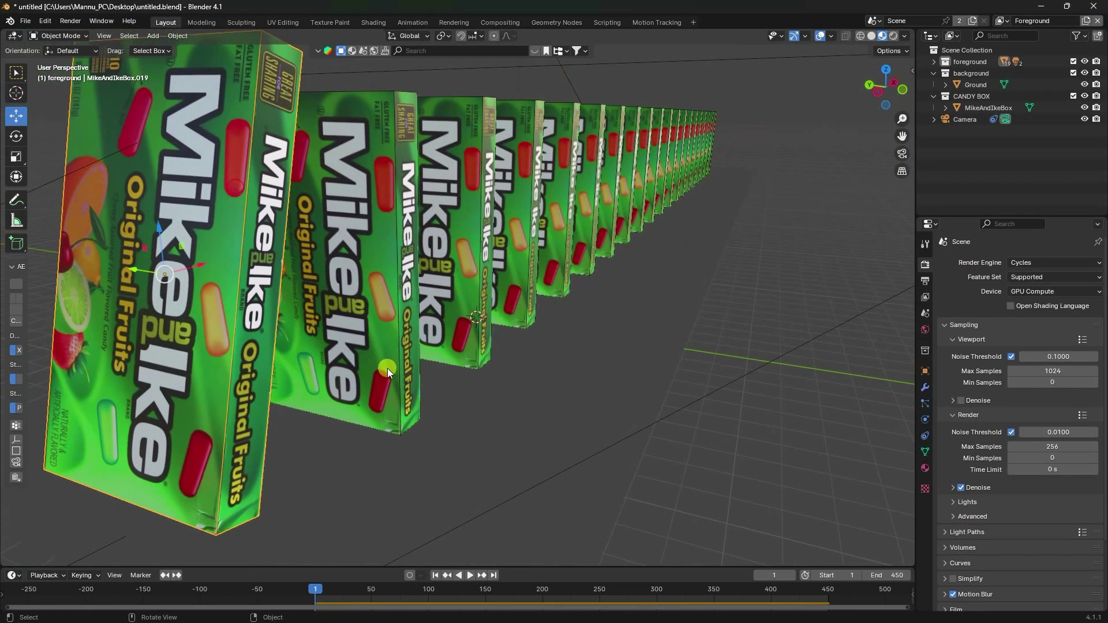
left_click(946, 109)
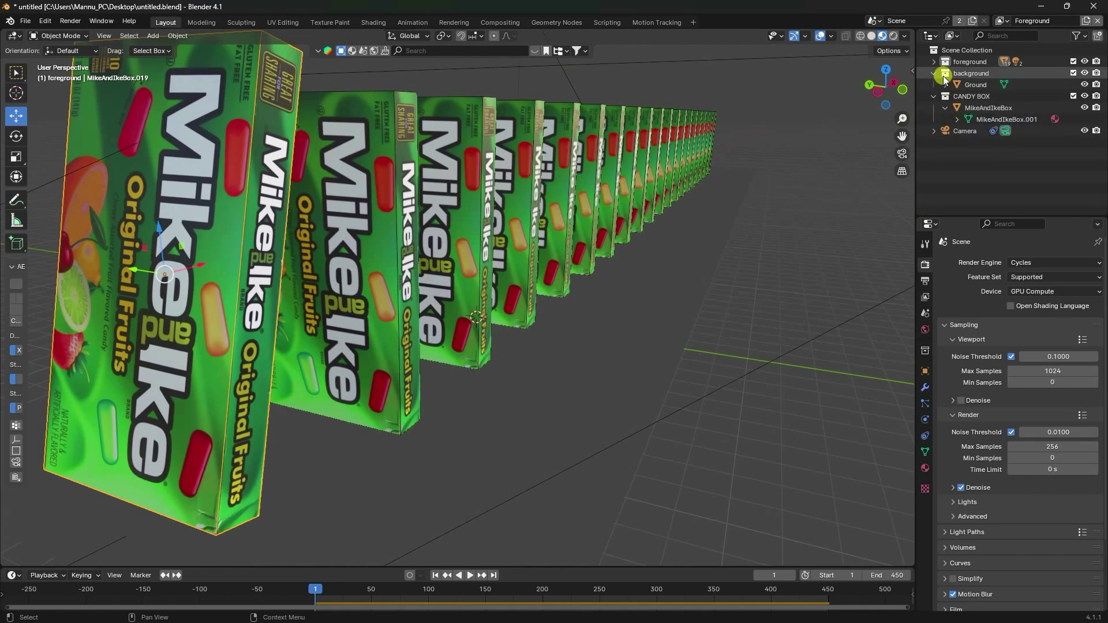
left_click(931, 64)
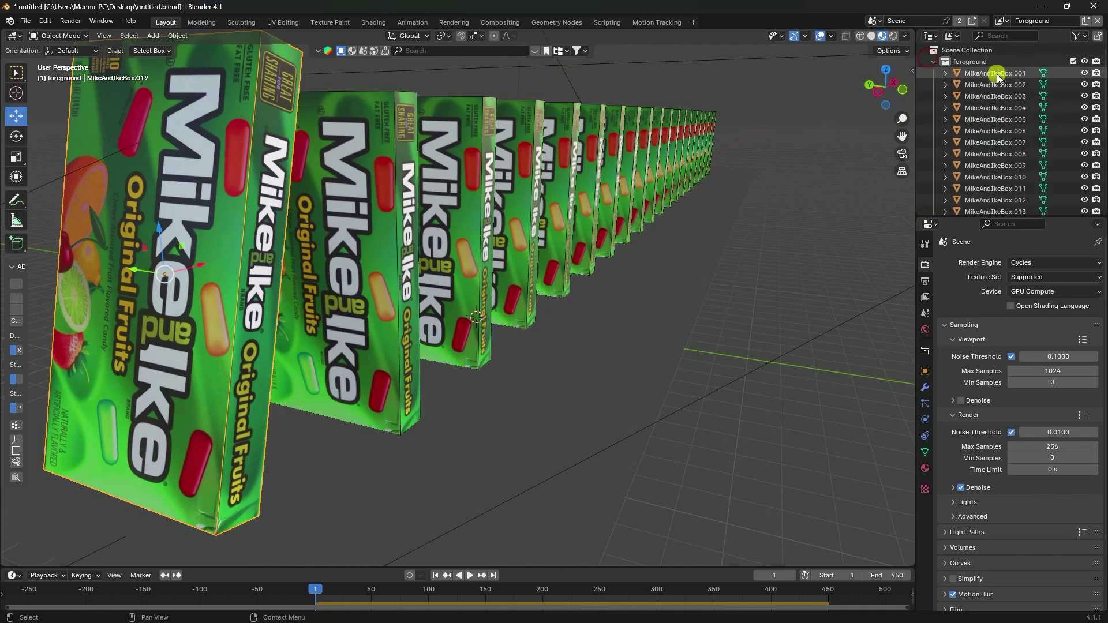
- Give the front box's material Metallic 0.6 and Roughness 1
left_click(925, 468)
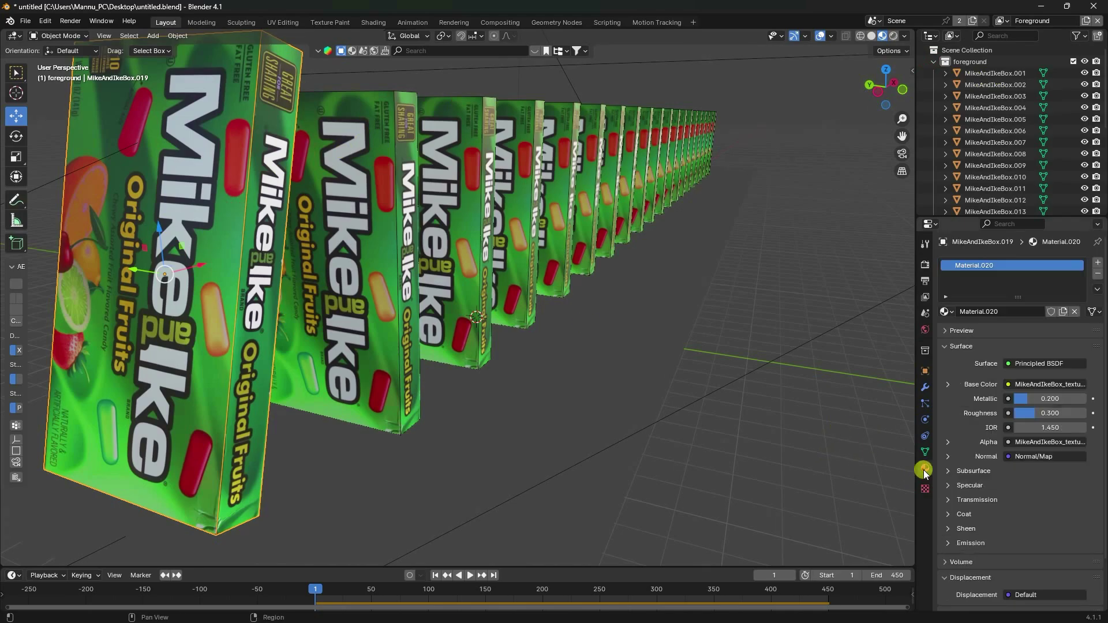
left_click(1029, 398)
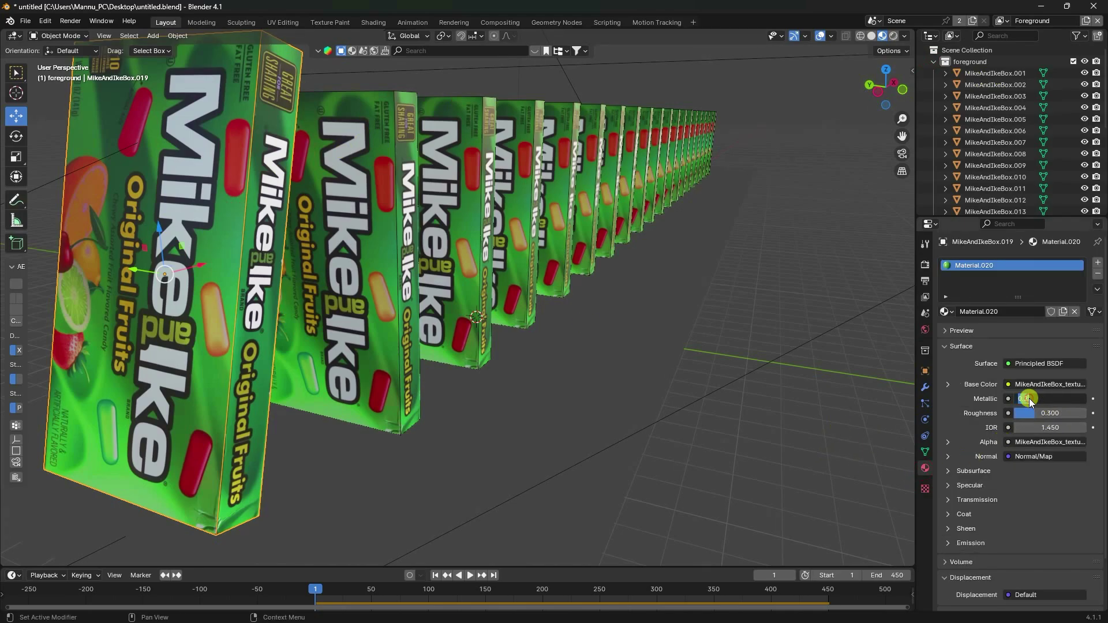
type(".6")
key("Return")
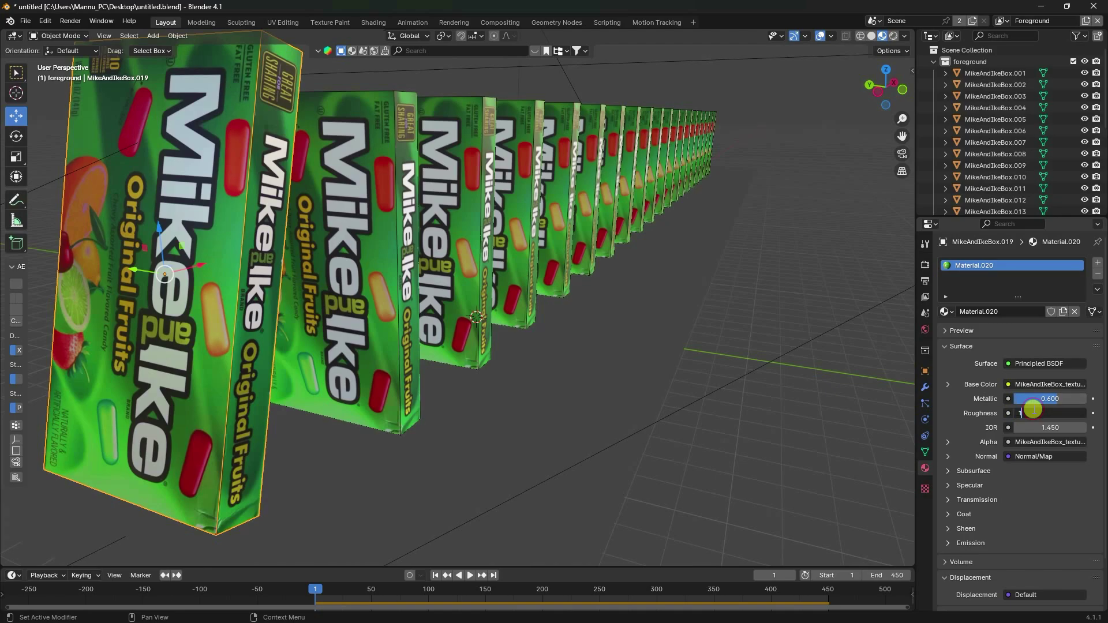
left_click(1032, 410)
type("1")
key("Return")
scroll(433, 289, "down", 4)
- Select all candy boxes through MikeAndIkeBox.019, with MikeAndIkeBox.002 active
middle_click_drag(432, 289, 353, 266)
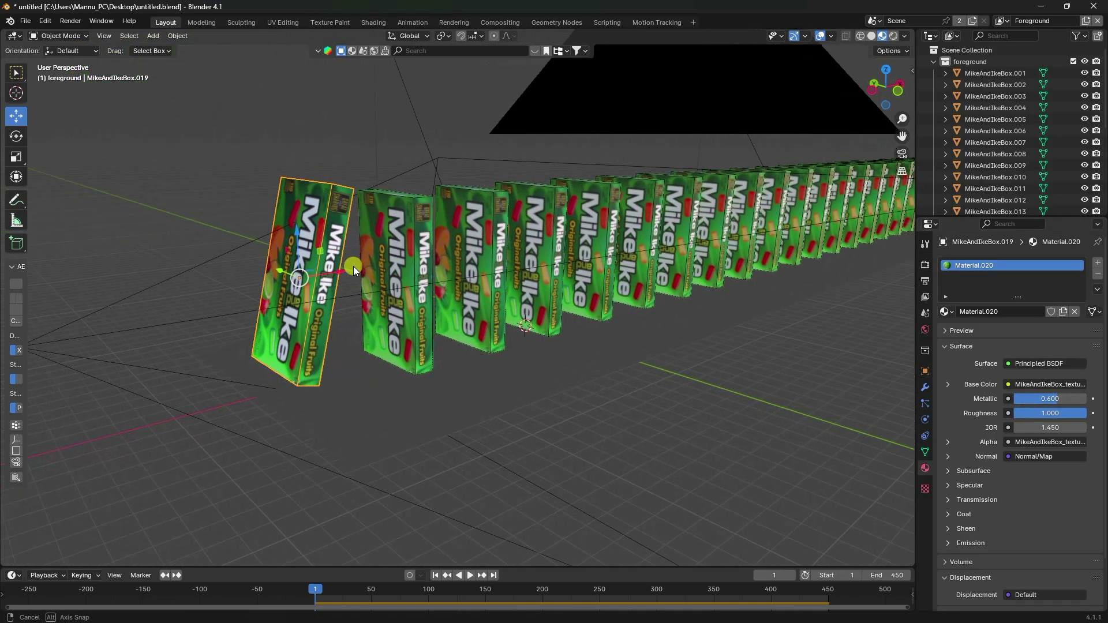
left_click(403, 228, "shift")
left_click(456, 221, "shift")
left_click(535, 213, "shift")
left_click(584, 209, "shift")
left_click(637, 203, "shift")
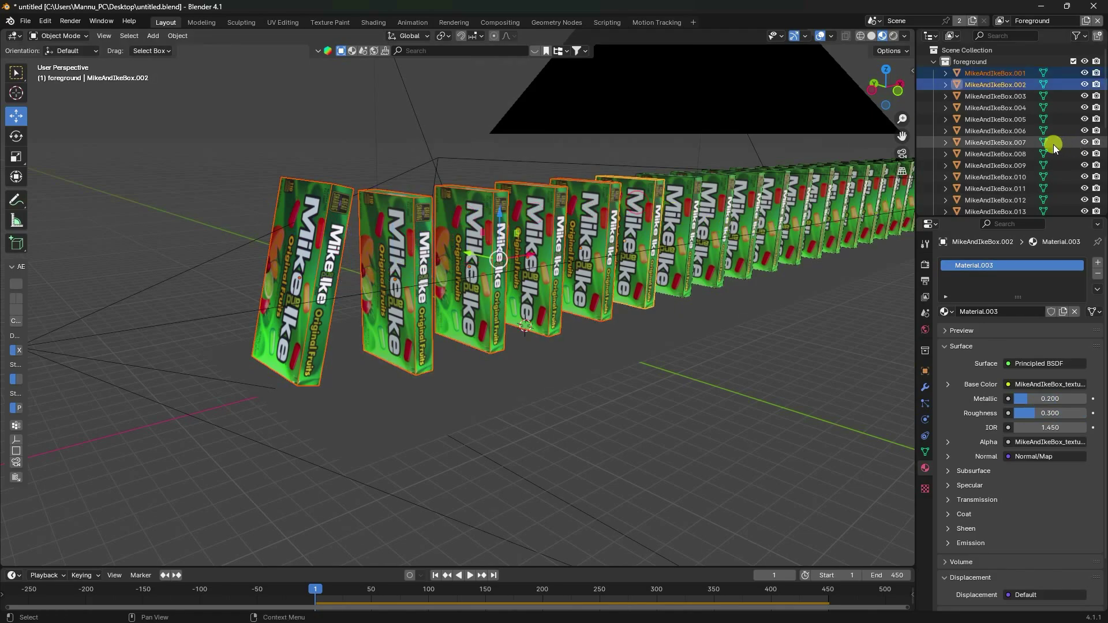
scroll(996, 162, "down", 6)
left_click(988, 119, "shift")
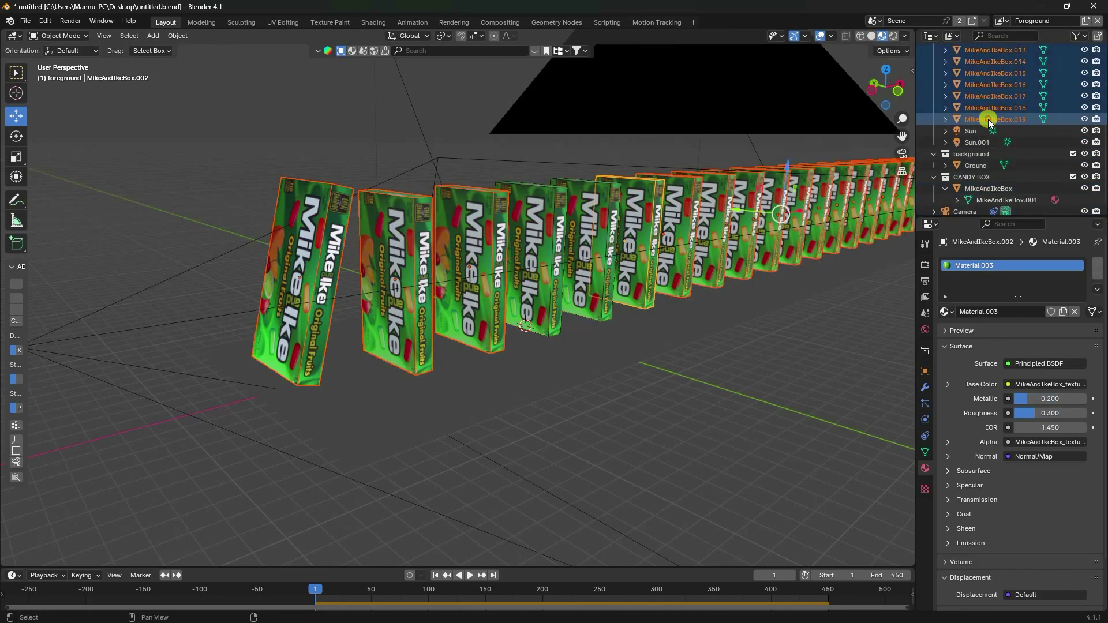
scroll(590, 217, "down", 5)
- Link materials so every selected box shares Material.003, then return to the camera view
left_click(177, 36)
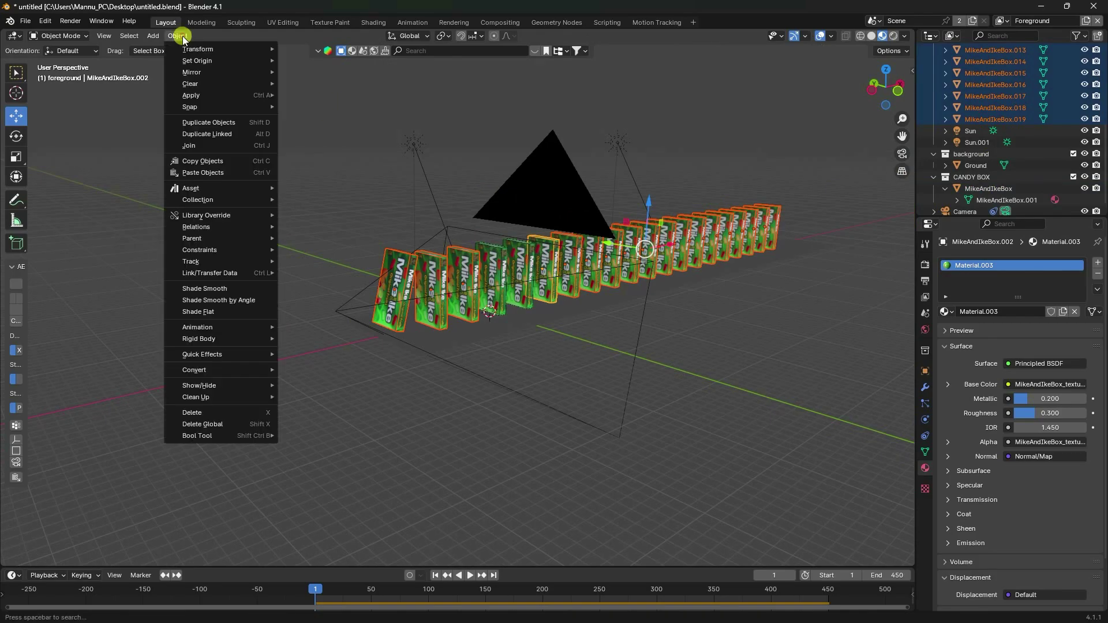
mouse_move(211, 275)
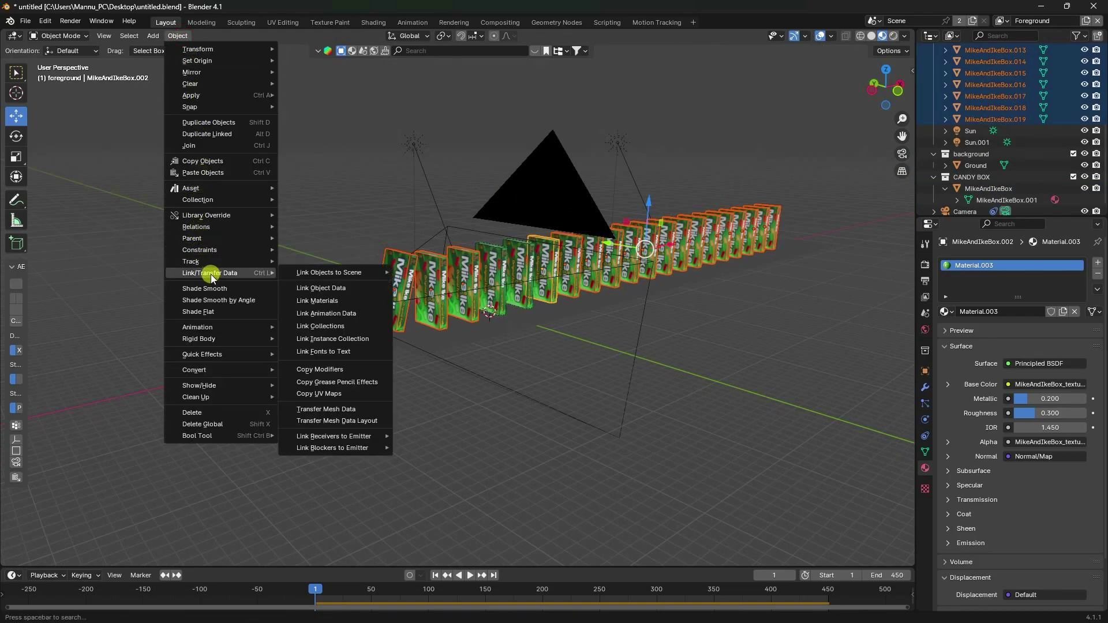
left_click(320, 302)
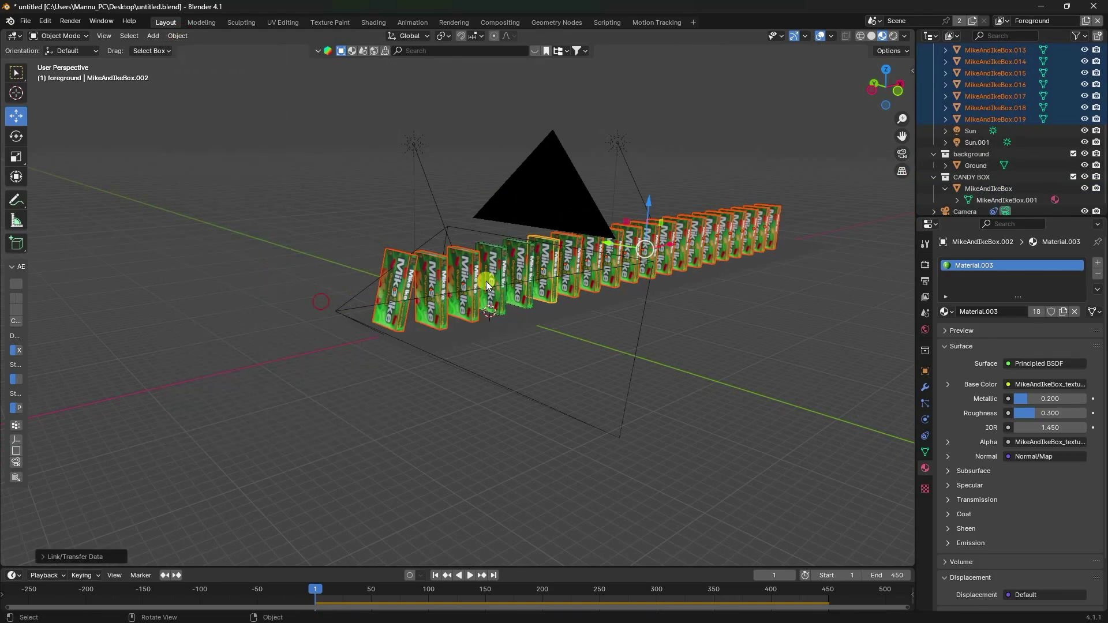
scroll(577, 269, "up", 5)
middle_click_drag(611, 283, 458, 310)
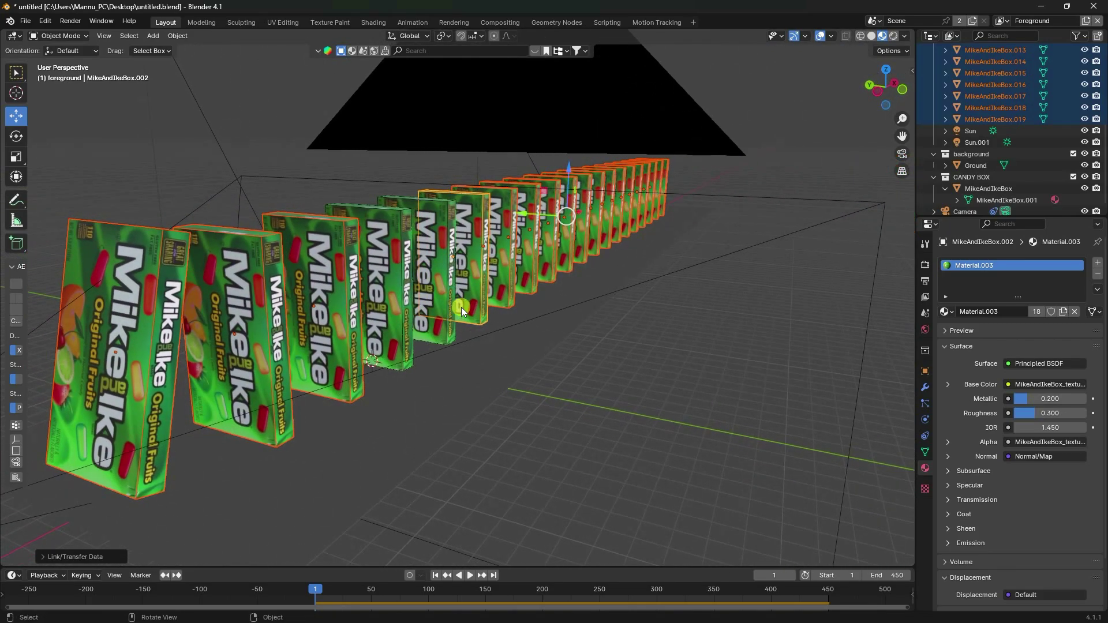
key("KP_0")
scroll(450, 305, "up", 2)
scroll(453, 299, "down", 2)
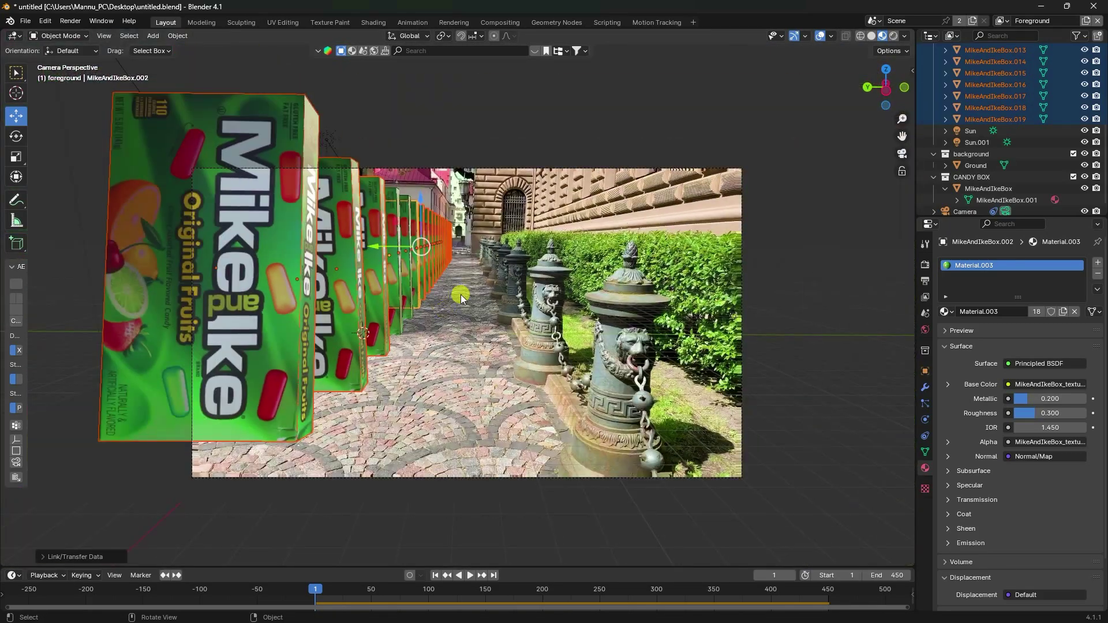
- Play back the domino animation to preview it, then stop playback
left_click(470, 575)
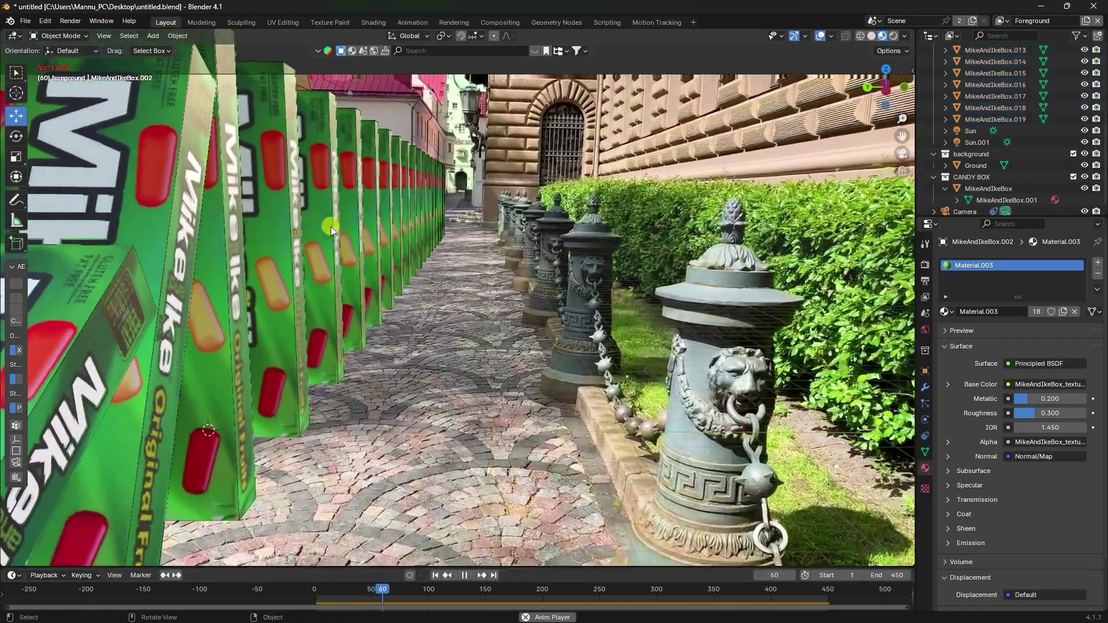
scroll(328, 240, "down", 1)
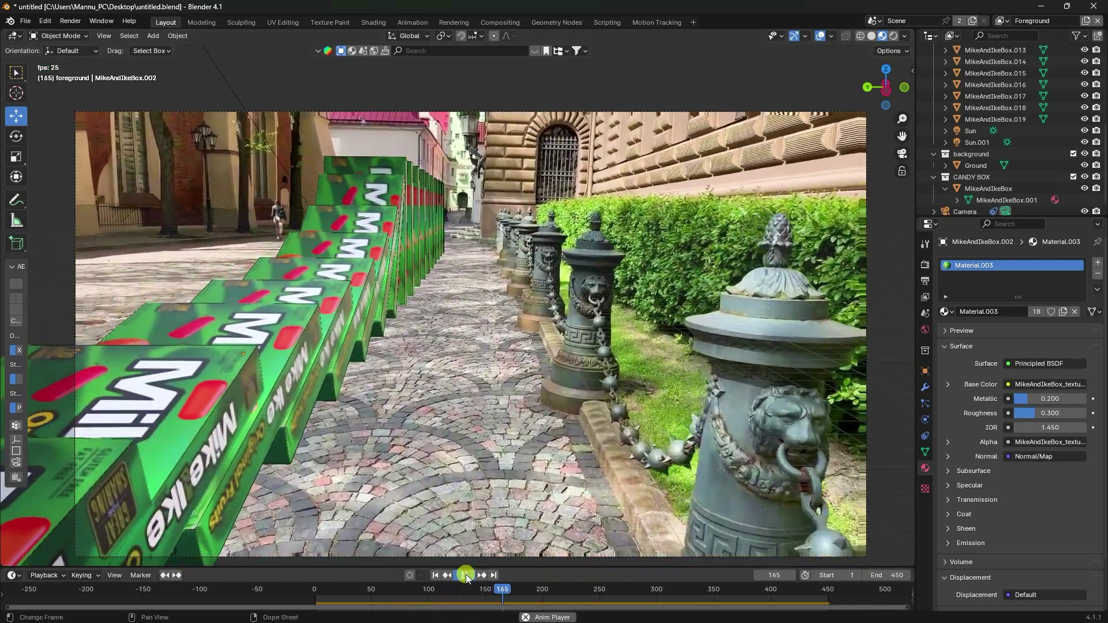
left_click(465, 575)
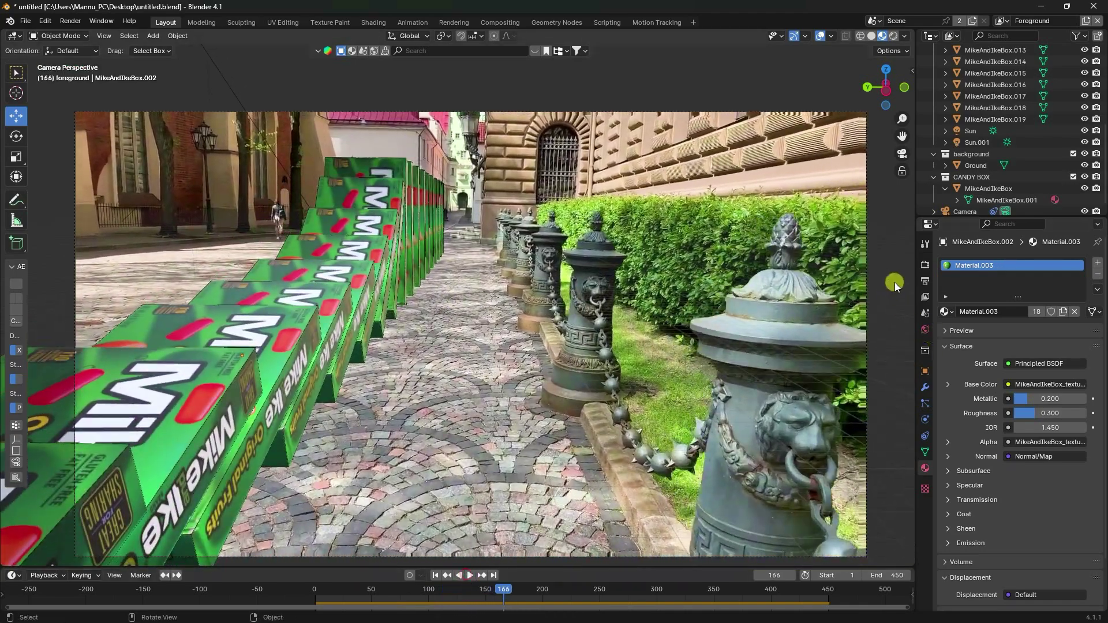
- Set the output frame rate to 29.97 fps
left_click(925, 281)
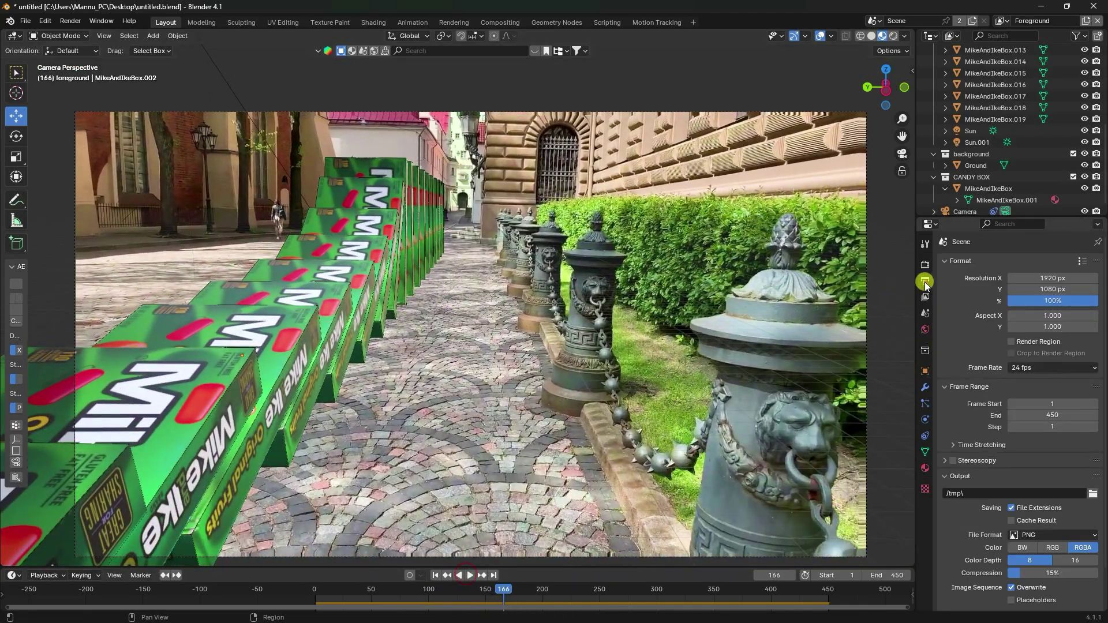
left_click(1018, 368)
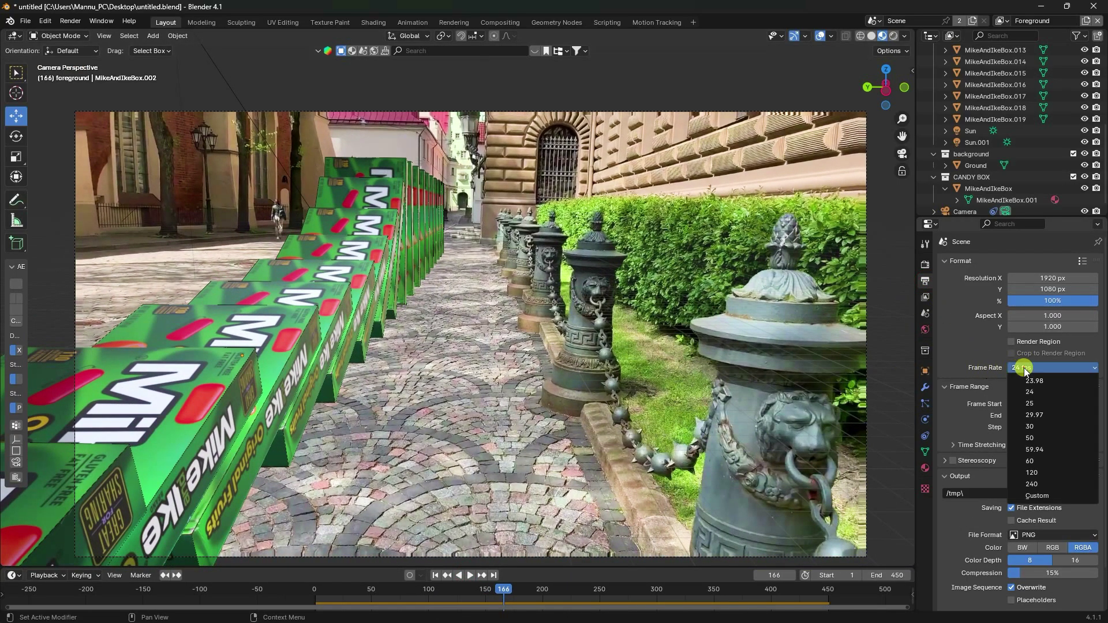
left_click(1038, 415)
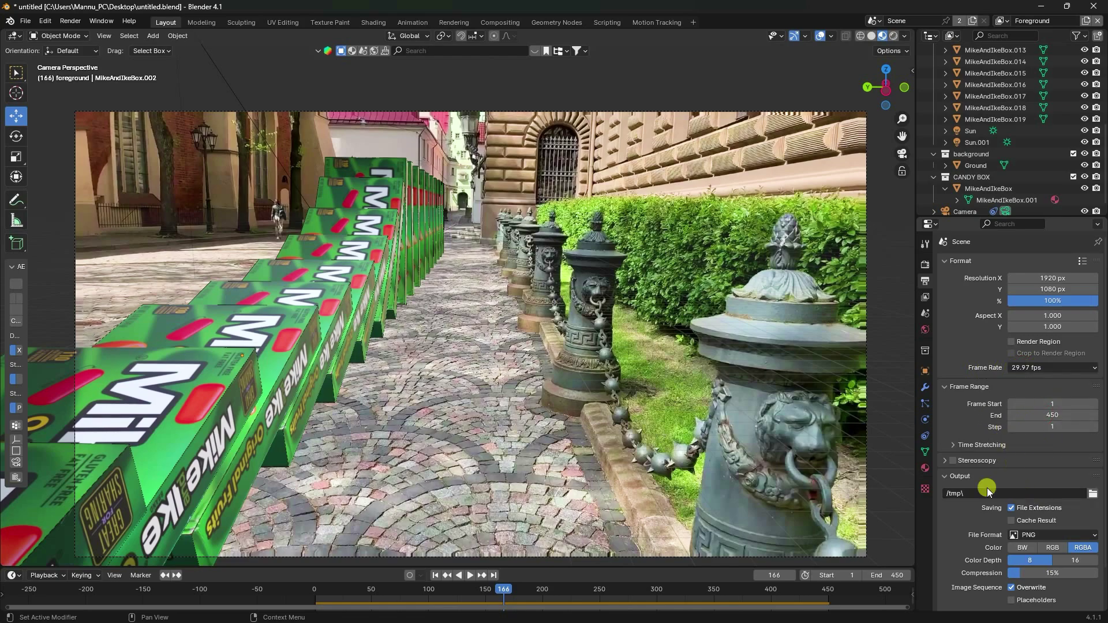
- Point the render output path to a new Desktop folder named New Folder
left_click(1093, 493)
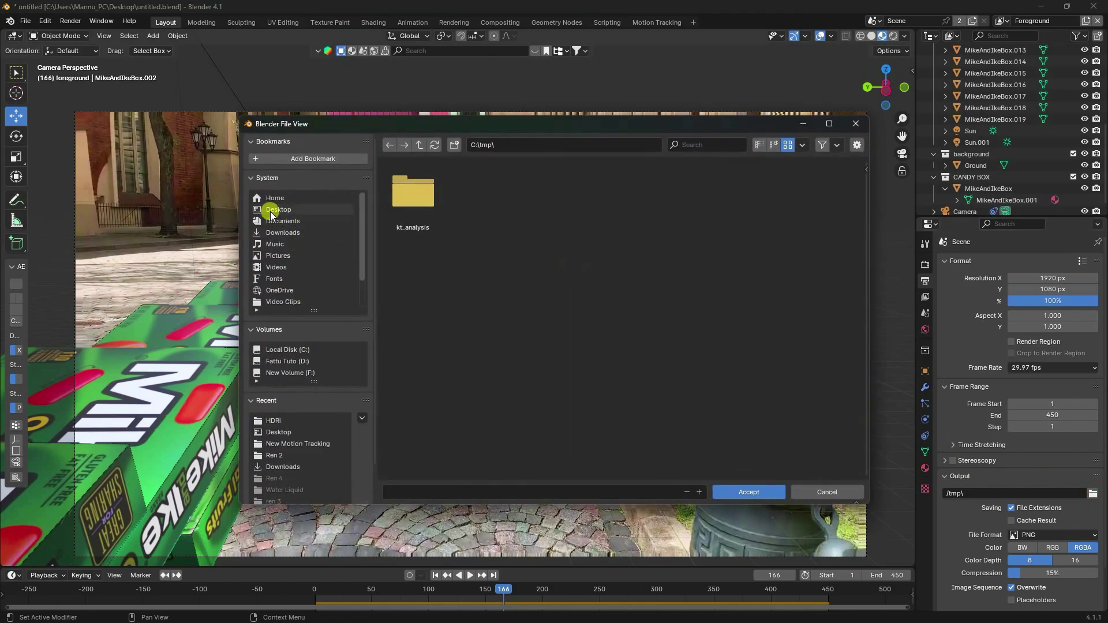
left_click(271, 210)
right_click(622, 343)
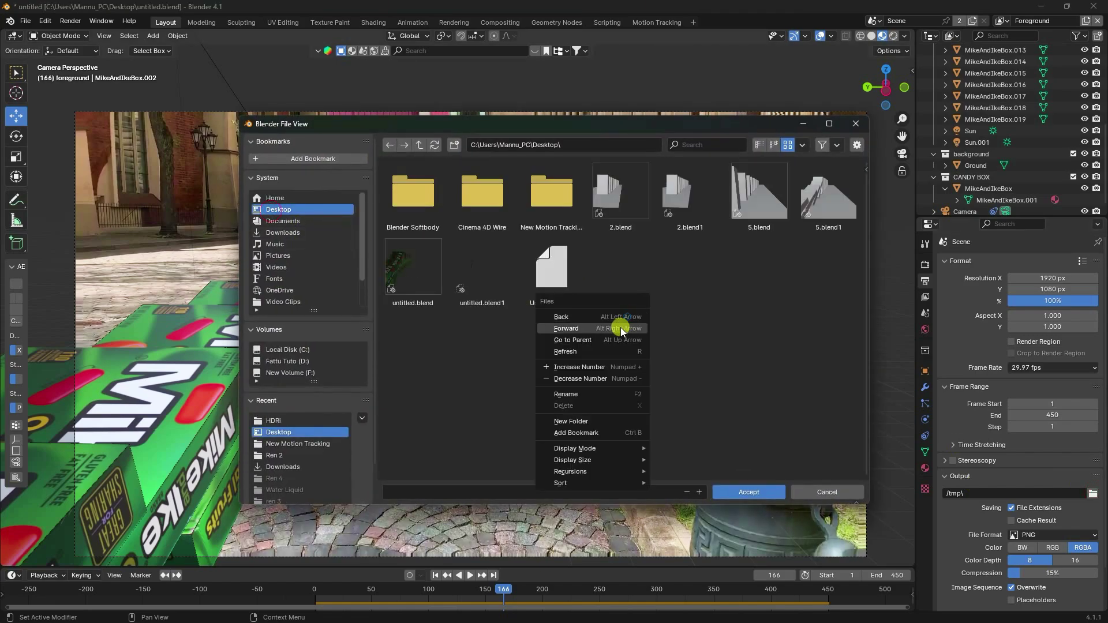
left_click(577, 422)
key("Return")
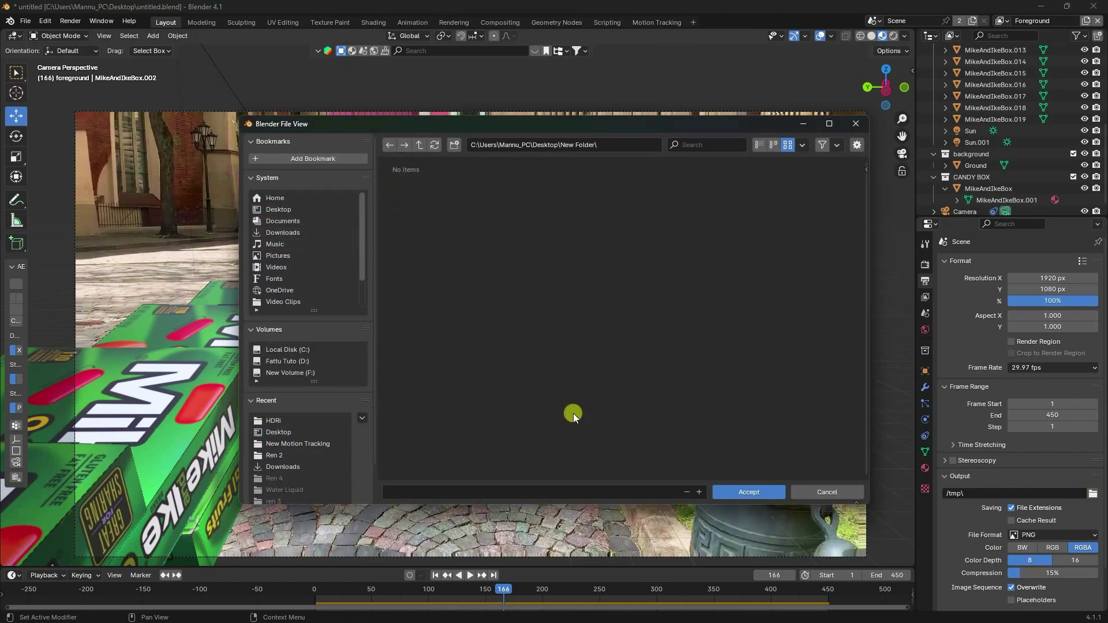
left_click(730, 491)
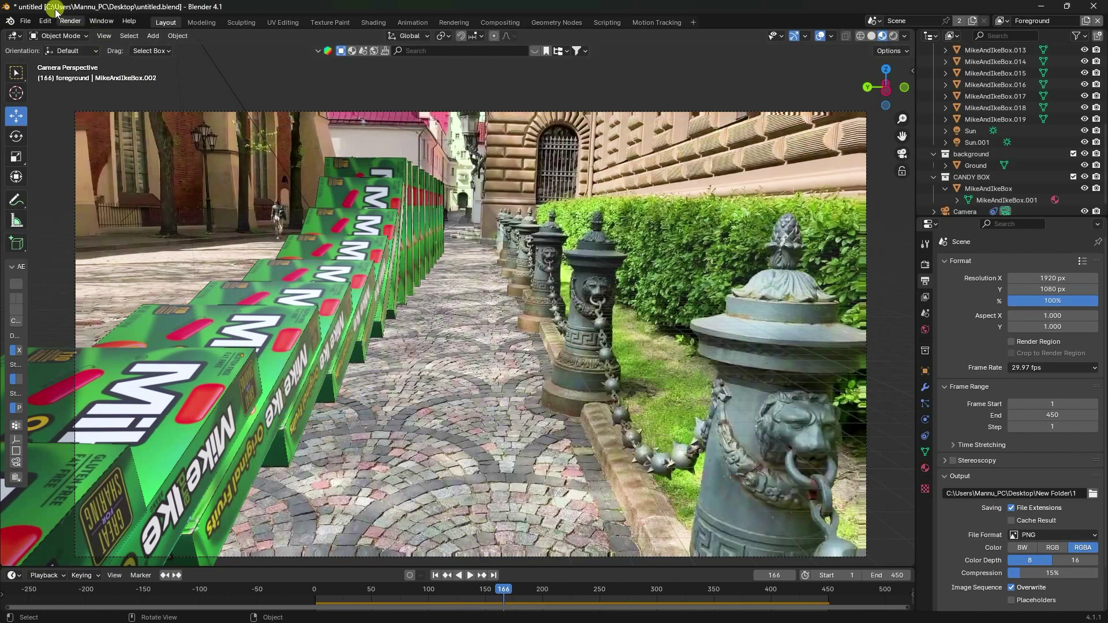
left_click(79, 22)
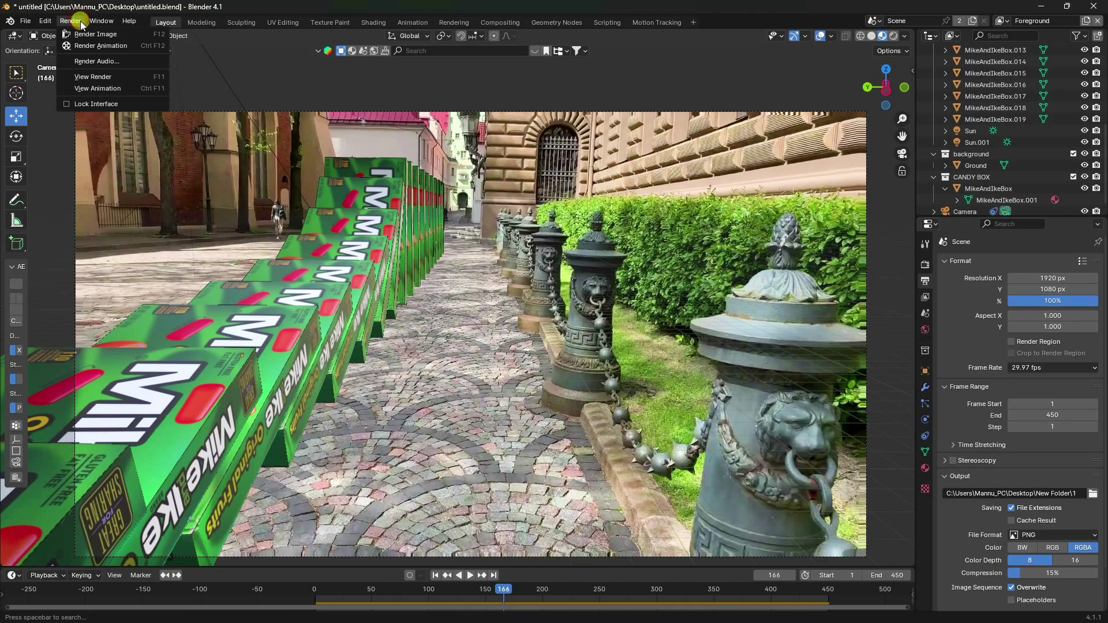
- Jump back to frame 1 and render a test still
left_click(435, 575)
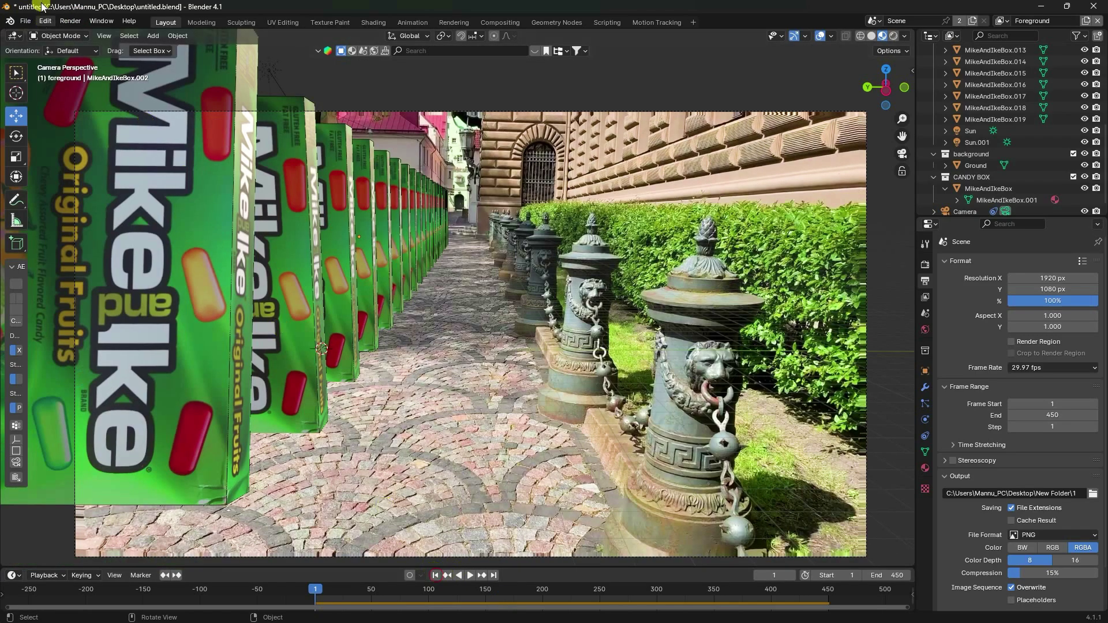
left_click(73, 20)
left_click(92, 39)
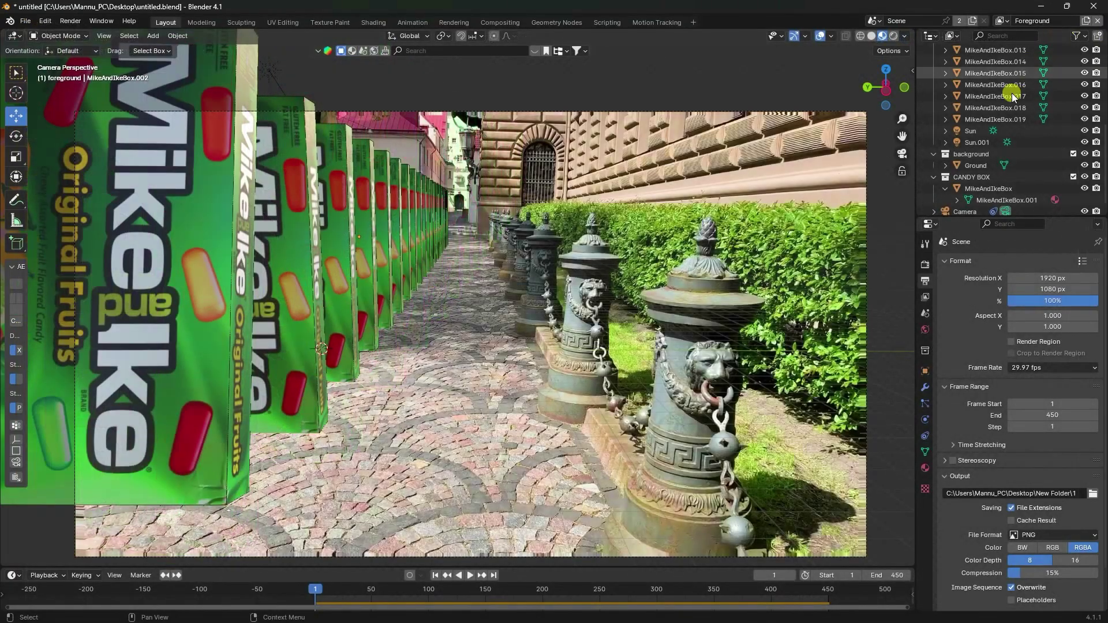
- Turn off Motion Blur in the Render properties
left_click(925, 265)
scroll(975, 369, "down", 3)
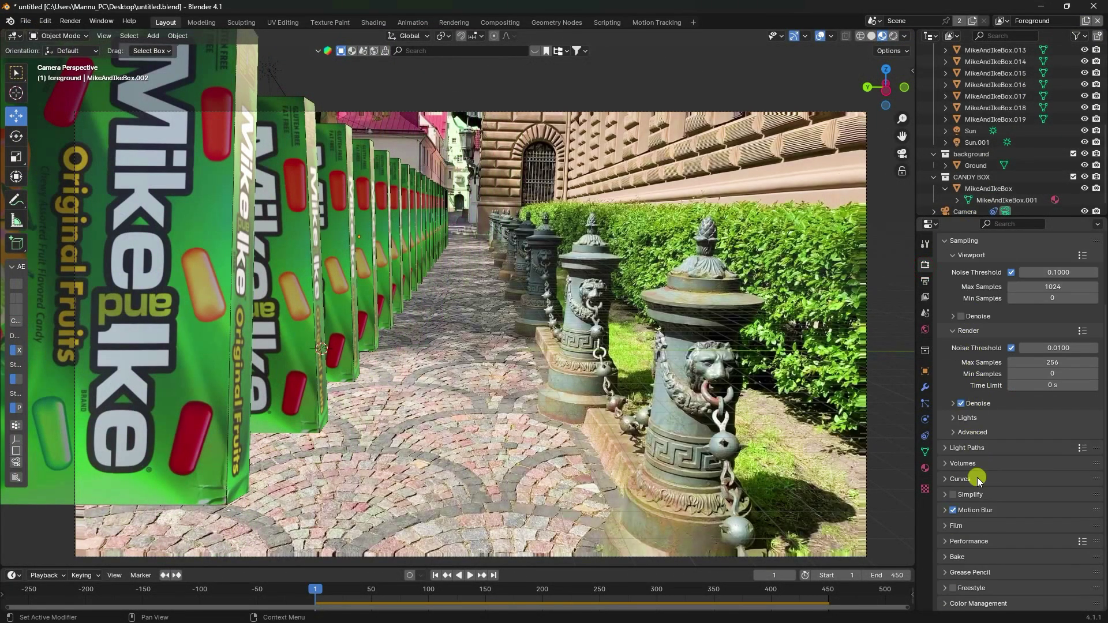
left_click(953, 510)
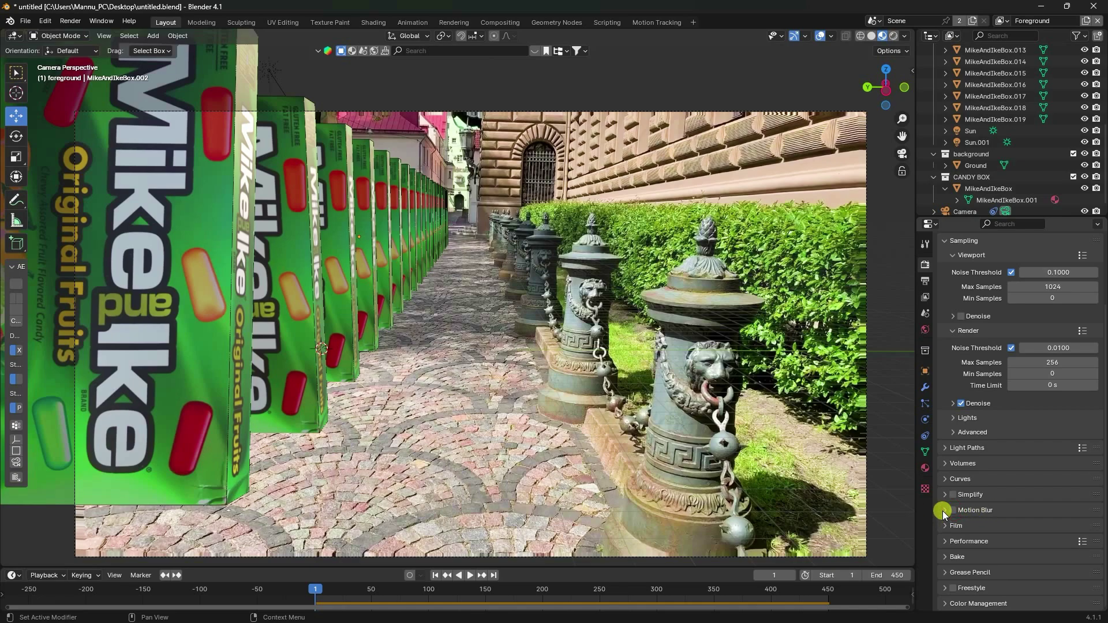